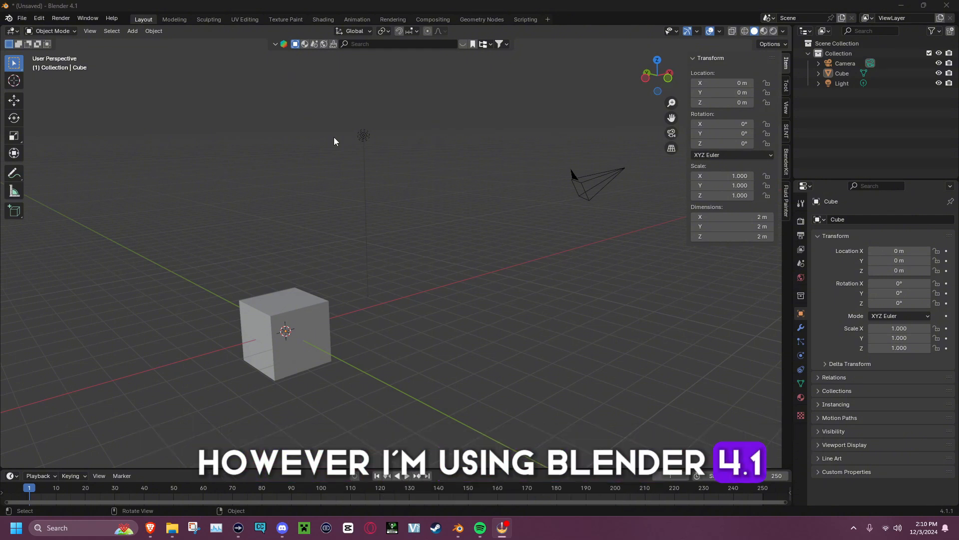
Step: Switch to Steam and check in Blender's properties that the v4.1 - Stable beta version is selected
click(435, 528)
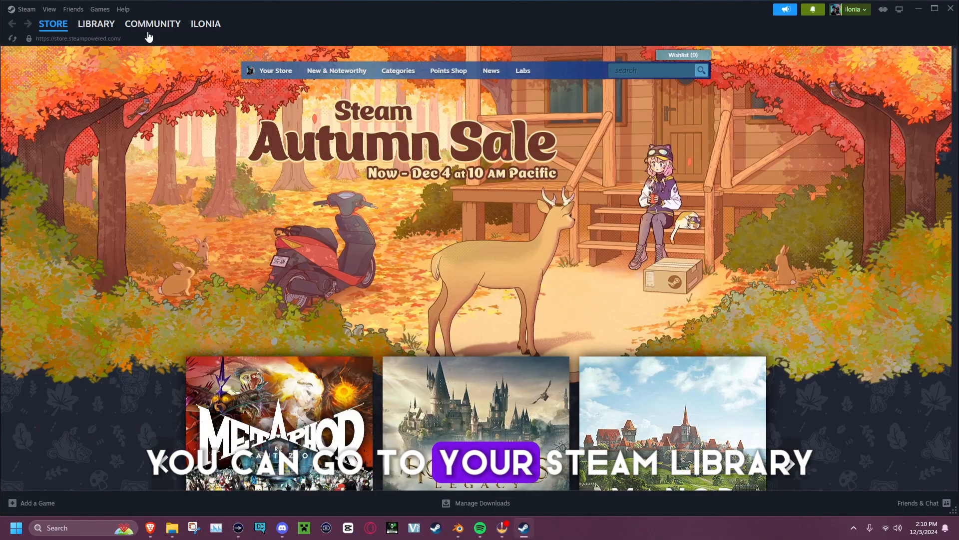
click(96, 24)
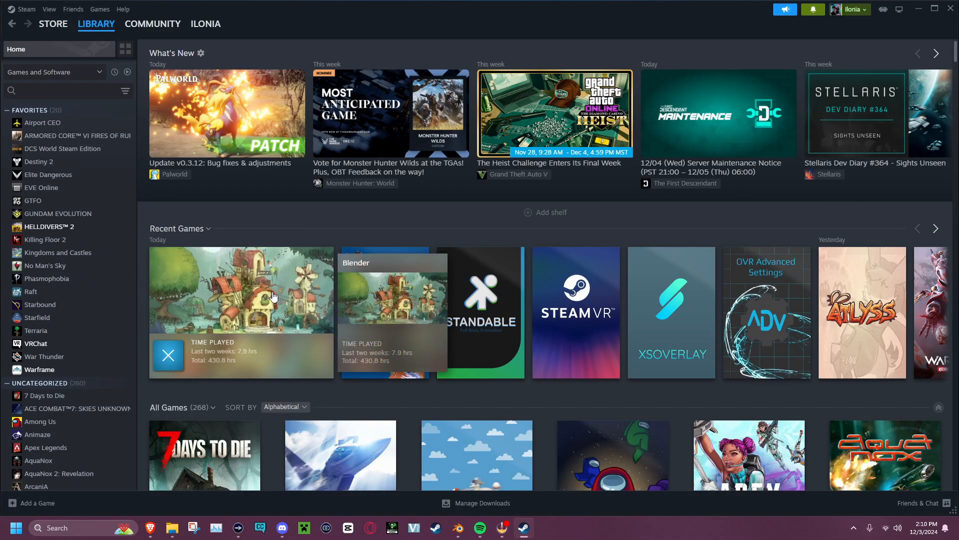
click(274, 297)
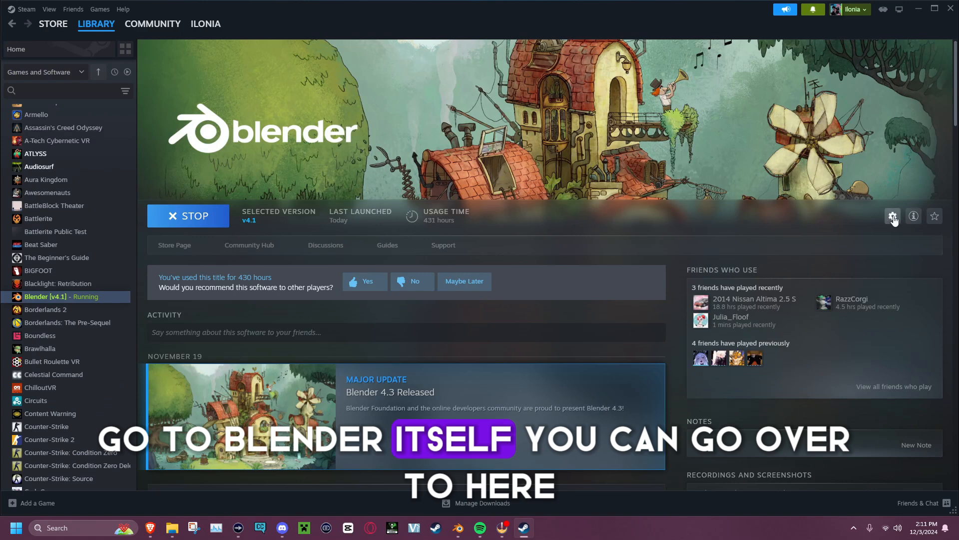
click(893, 217)
click(899, 280)
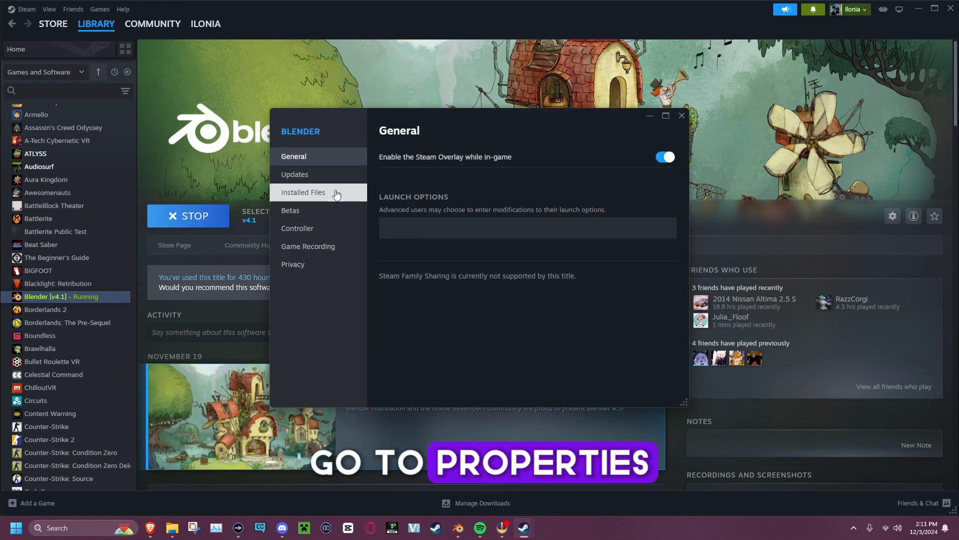
click(308, 211)
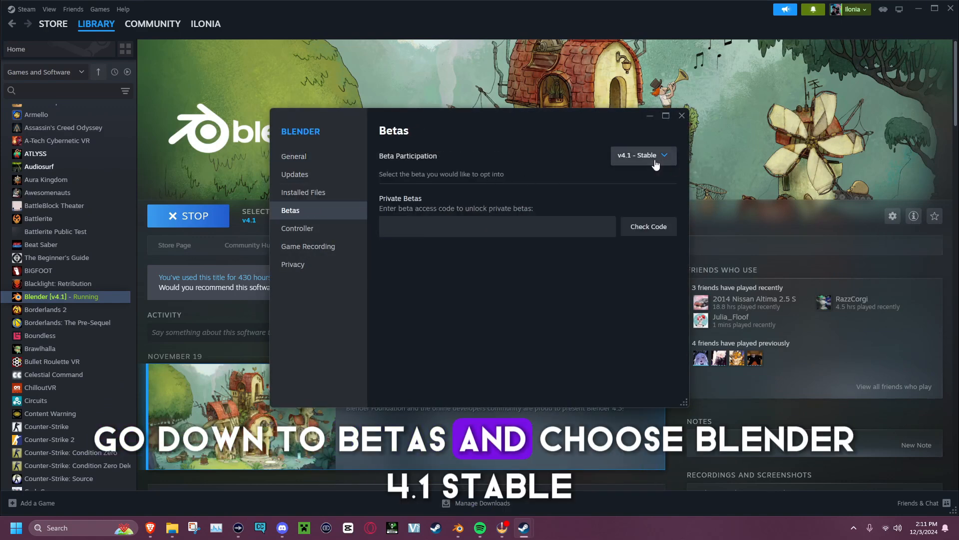
click(682, 116)
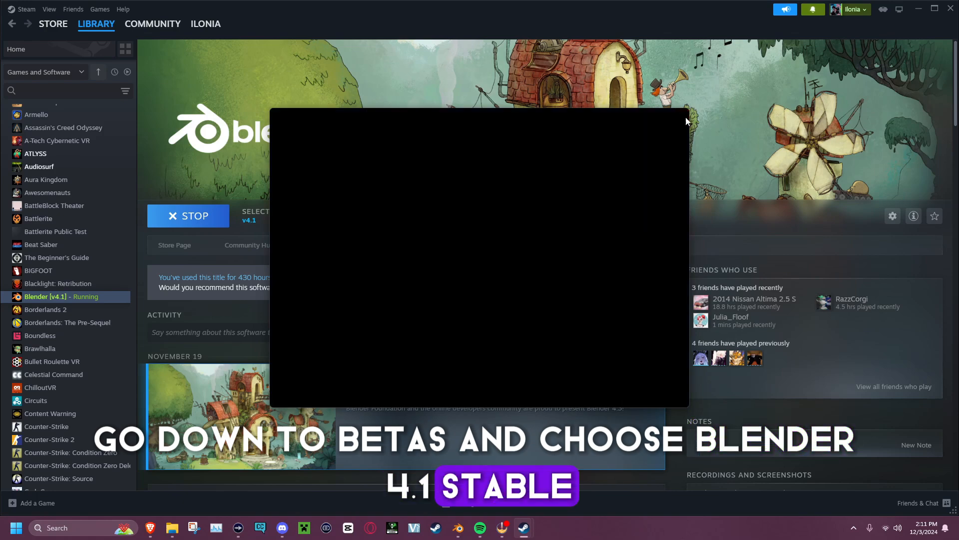
click(952, 10)
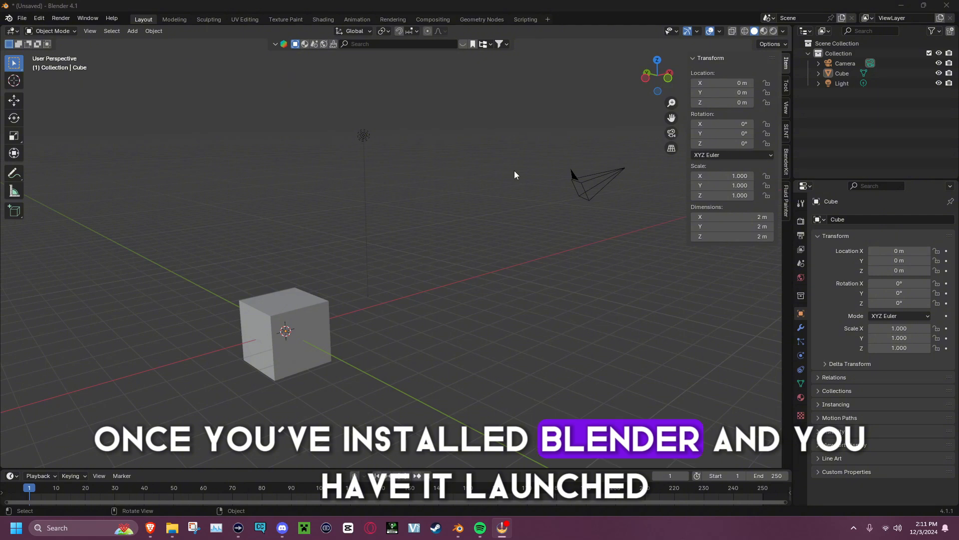
Step: Examine the default scene around the cube from several angles and distances by orbiting, panning and zooming
mouse_move(412, 188)
middle_down()
mouse_move(272, 188)
mouse_move(427, 181)
middle_up()
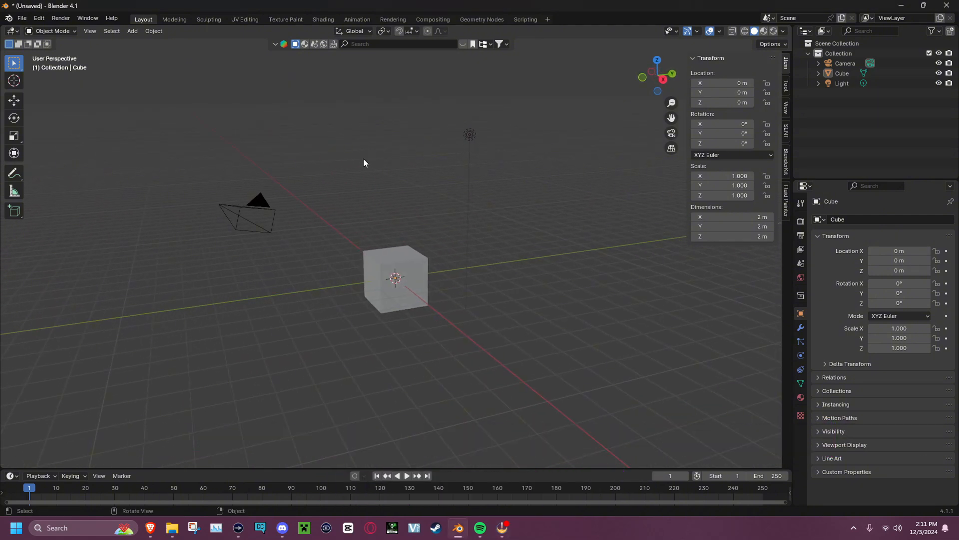
middle_drag(274, 161, 549, 207)
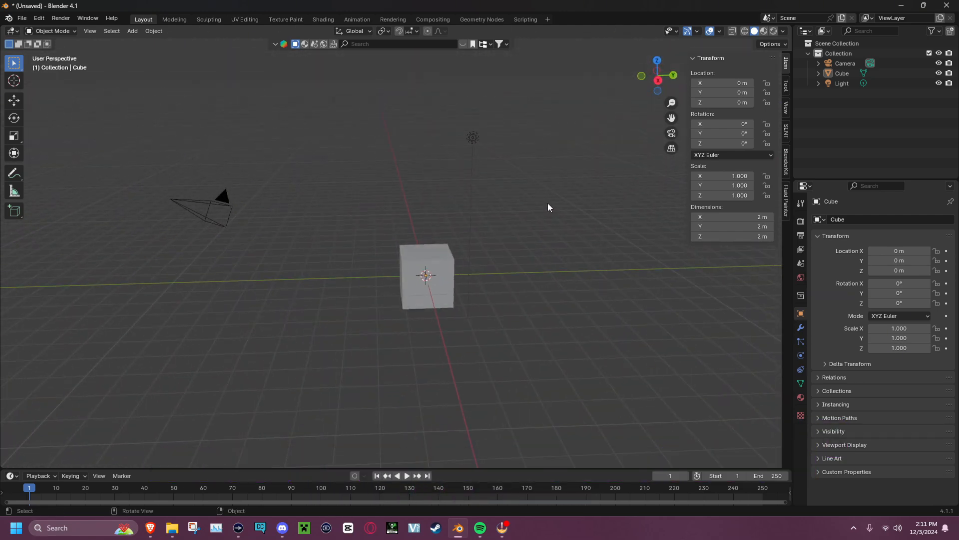
key(shift)
shift+middle_drag(514, 152, 493, 165)
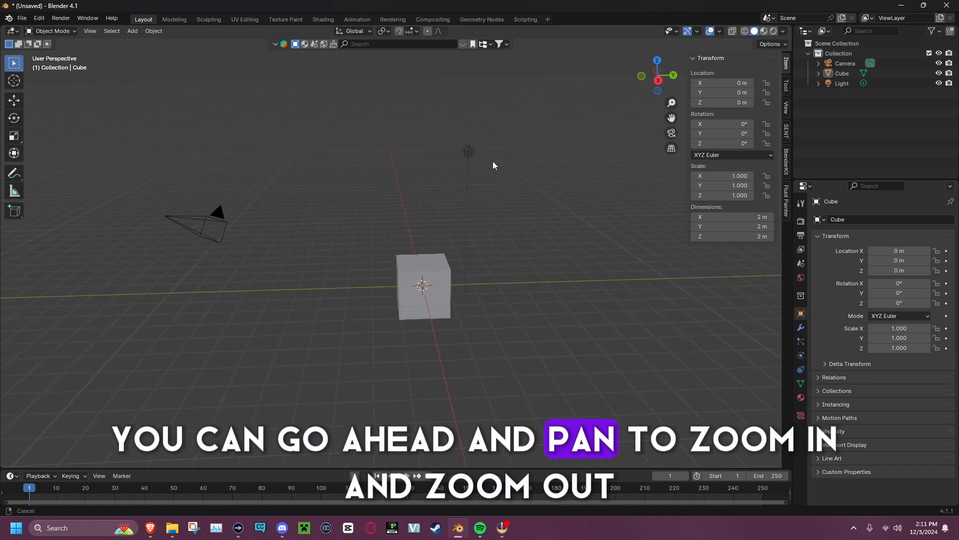
scroll(398, 243, up, 3)
scroll(398, 242, down, 5)
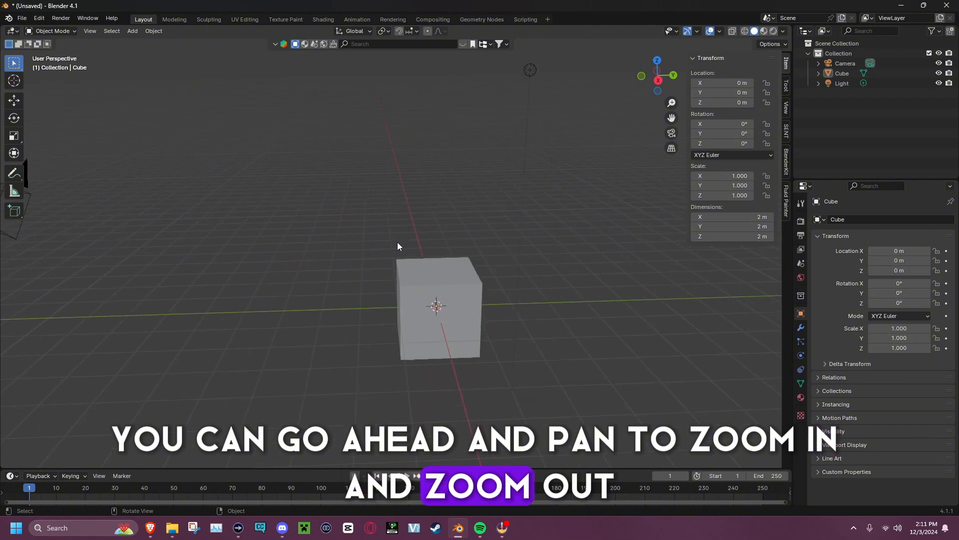
scroll(398, 243, up, 4)
scroll(398, 242, down, 3)
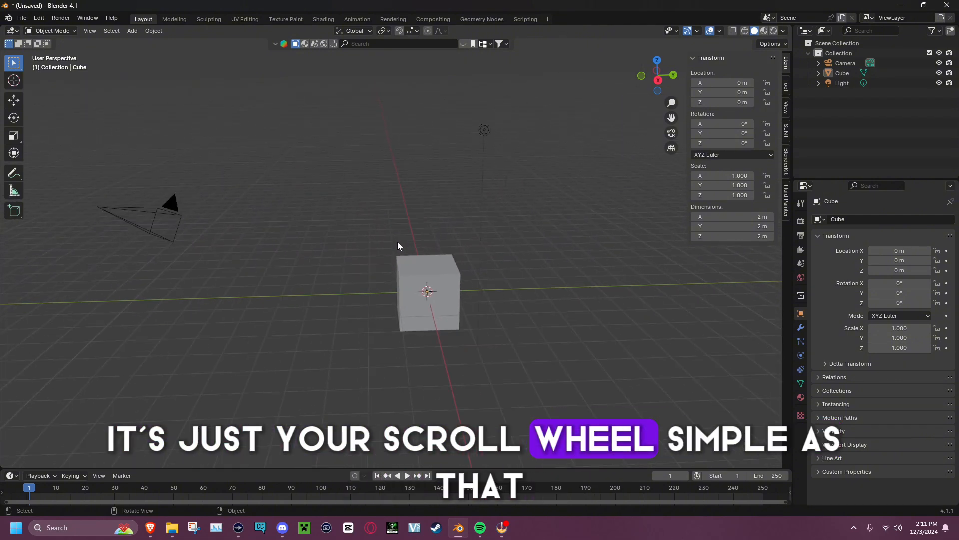
middle_drag(398, 243, 411, 199)
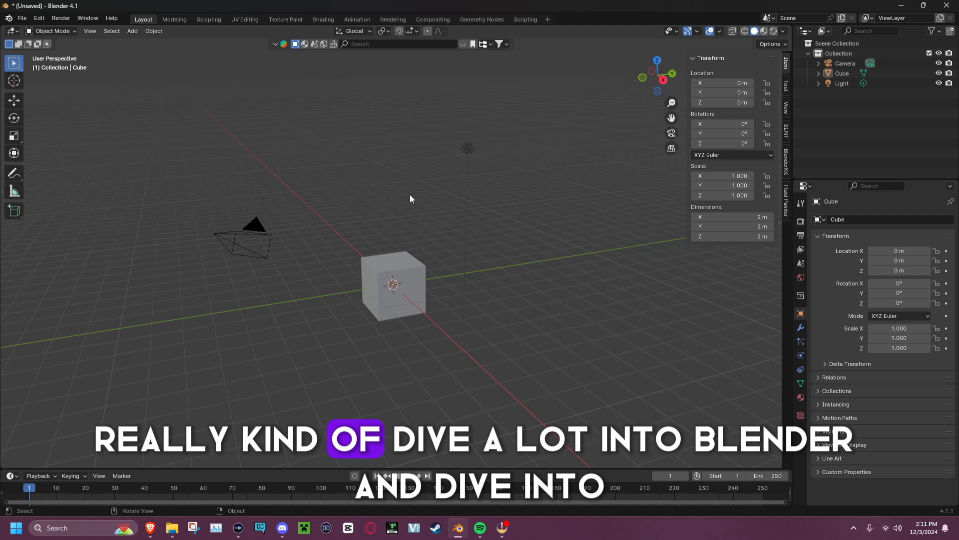
Step: Open Blender's preferences, view the system settings, and search the add-ons for "rob"
click(39, 19)
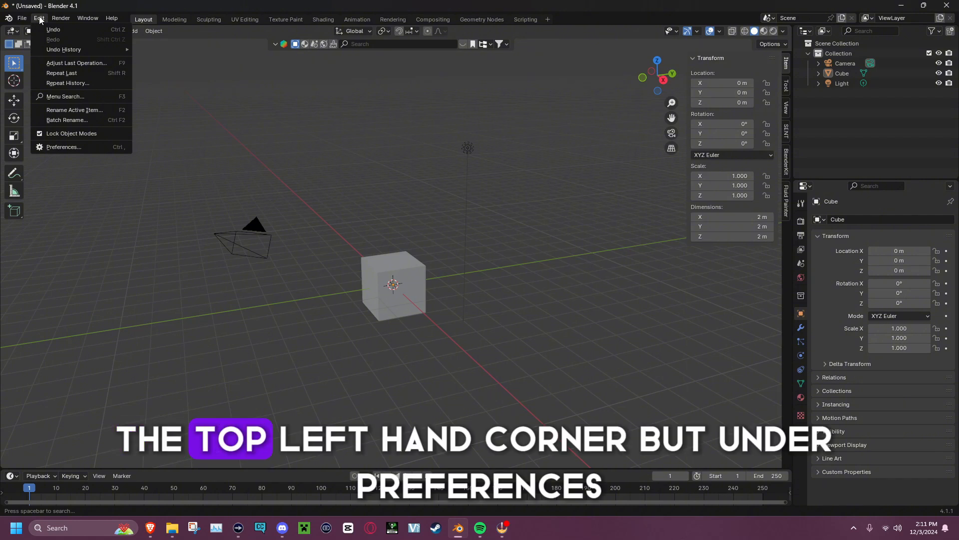
click(64, 147)
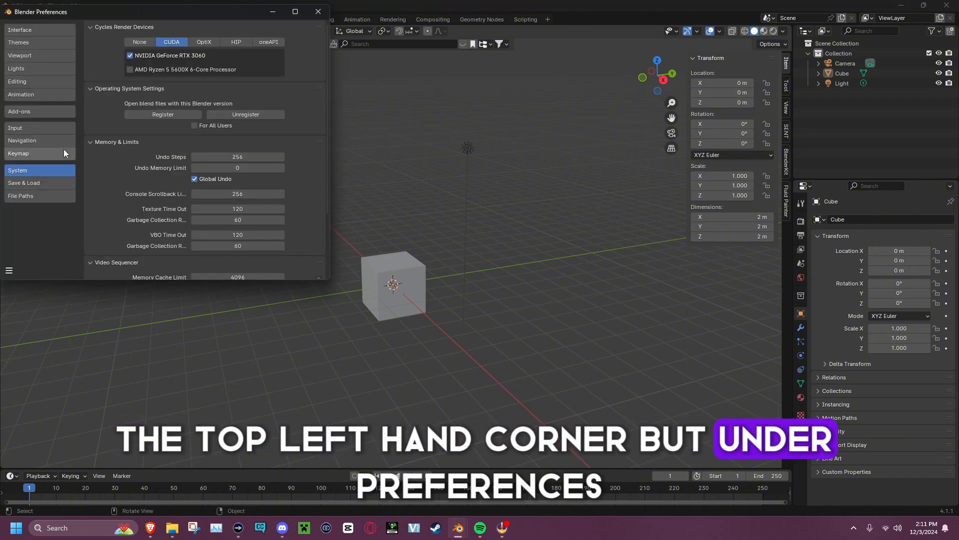
drag(205, 14, 361, 102)
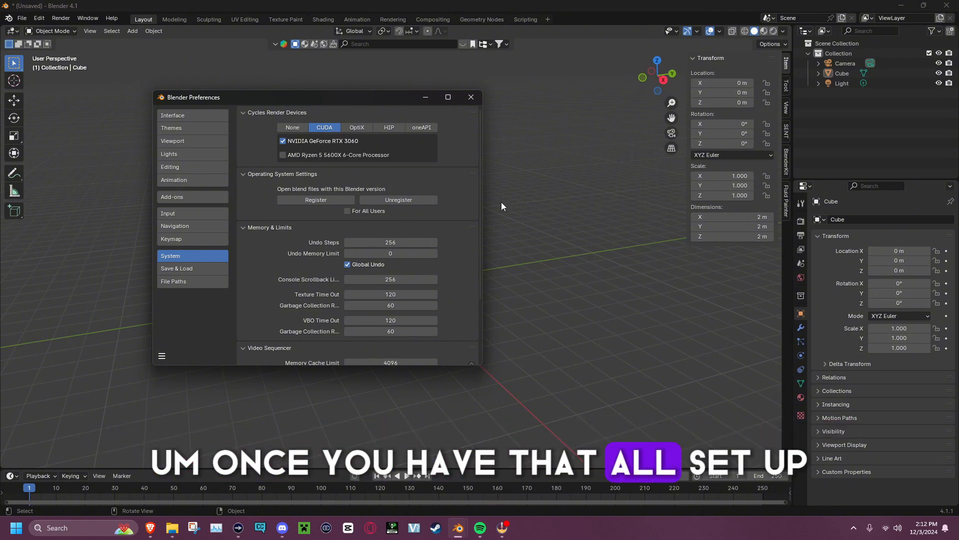
click(195, 196)
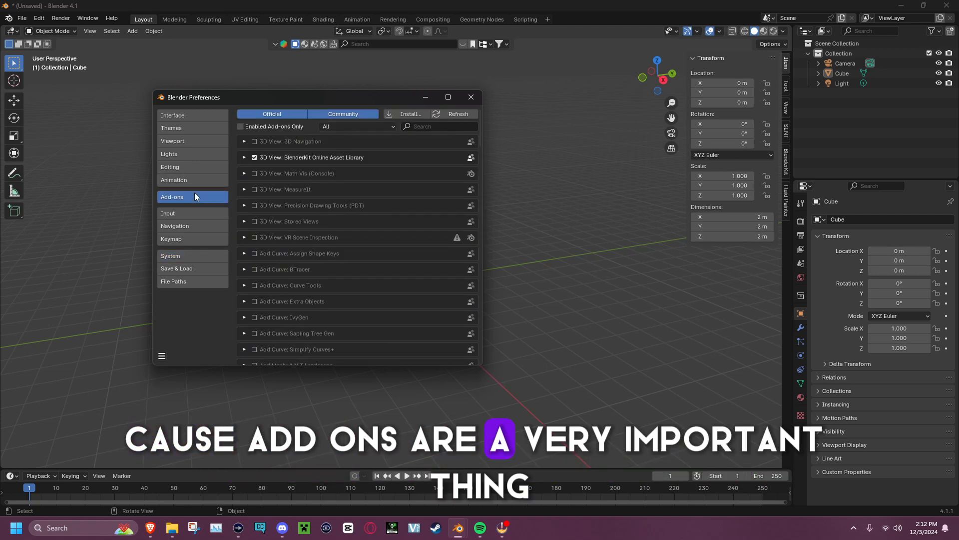
click(418, 127)
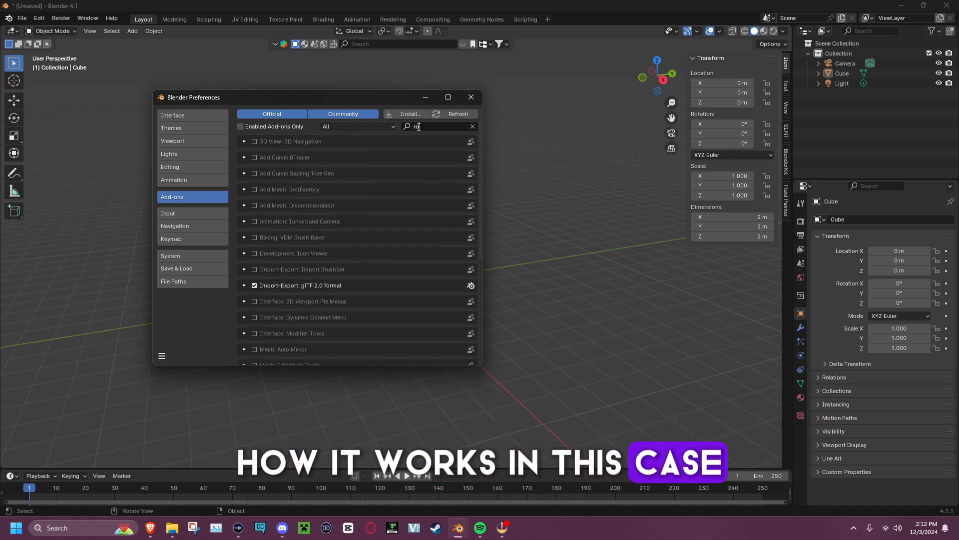
text(rob)
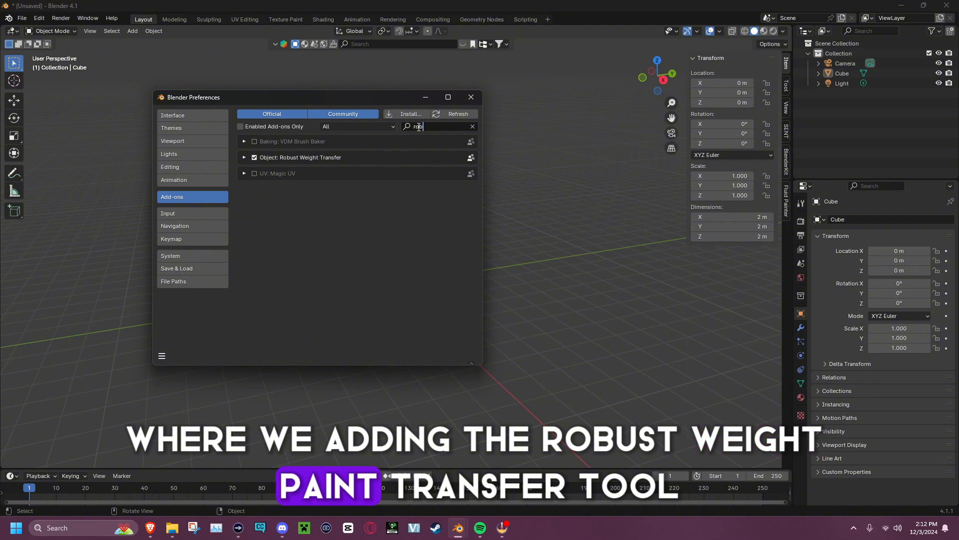
Step: Switch to the browser to review the Robust Weight Transfer page on Jinxxy, and return to Blender, closing its preferences
click(151, 528)
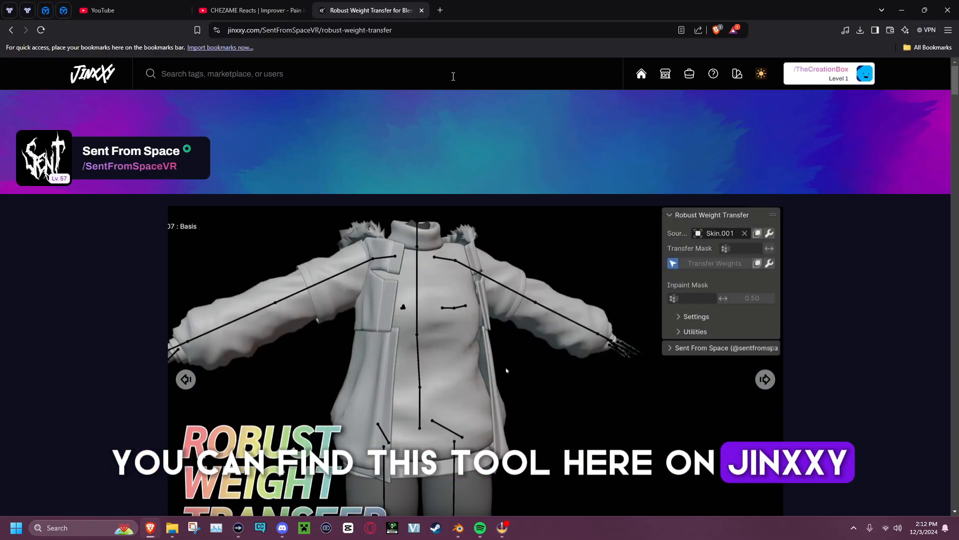
scroll(465, 149, down, 2)
scroll(500, 180, down, 5)
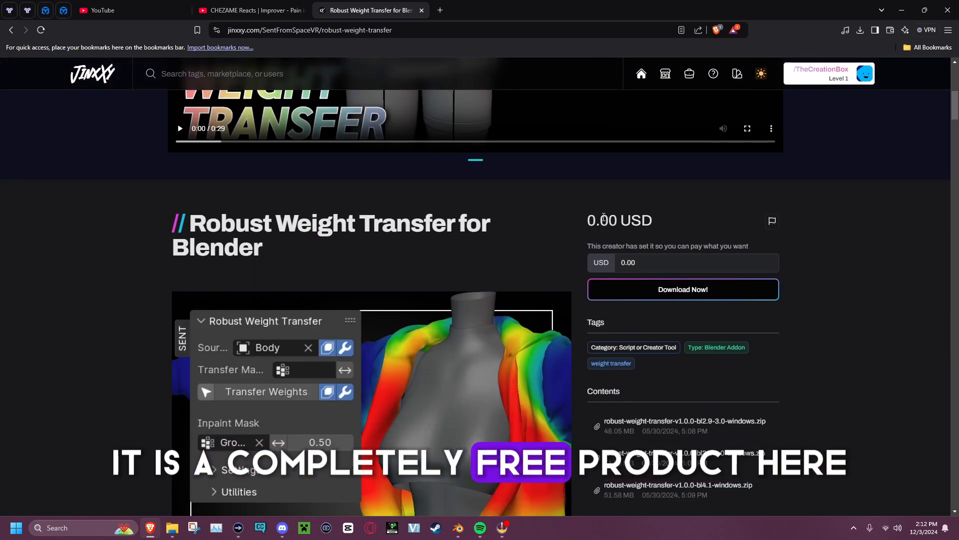
scroll(486, 244, down, 9)
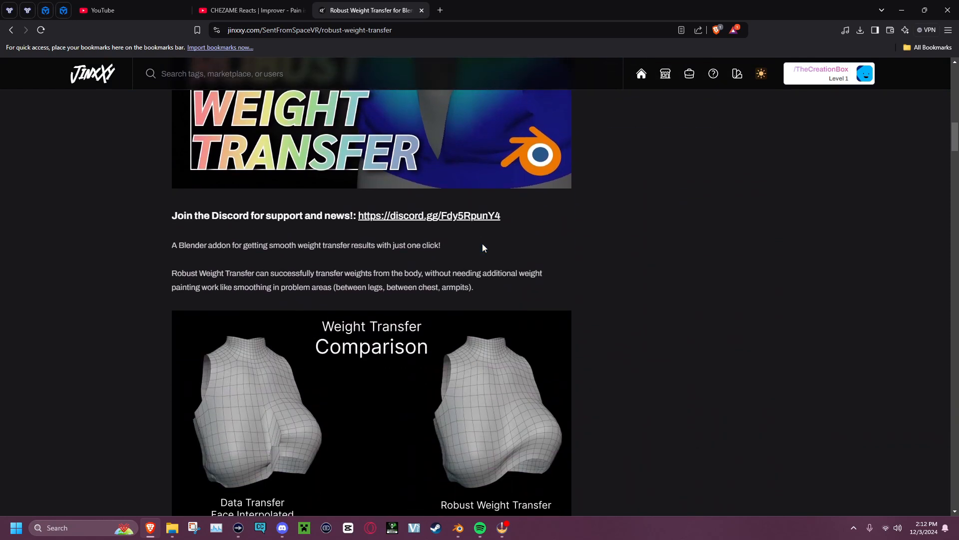
scroll(482, 248, down, 9)
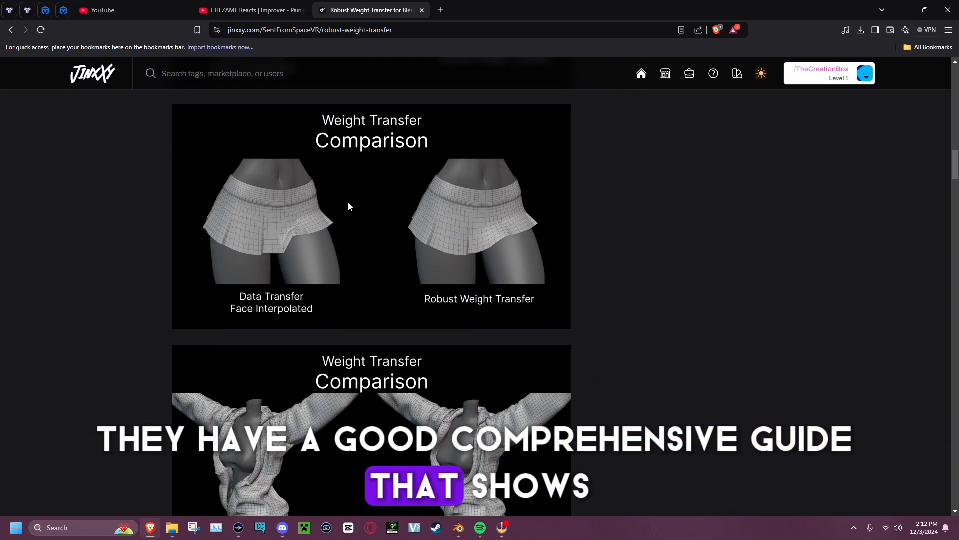
scroll(349, 207, down, 10)
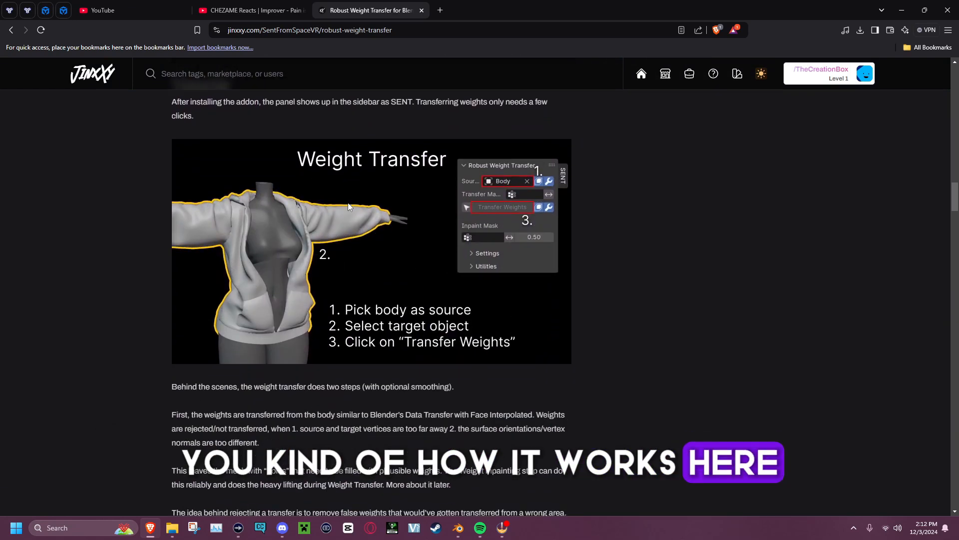
scroll(348, 206, down, 13)
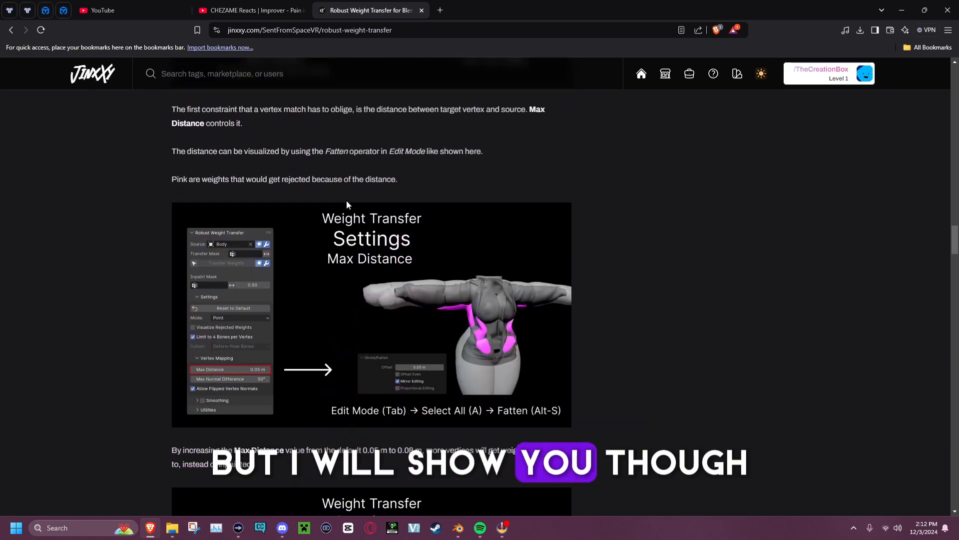
scroll(347, 200, down, 7)
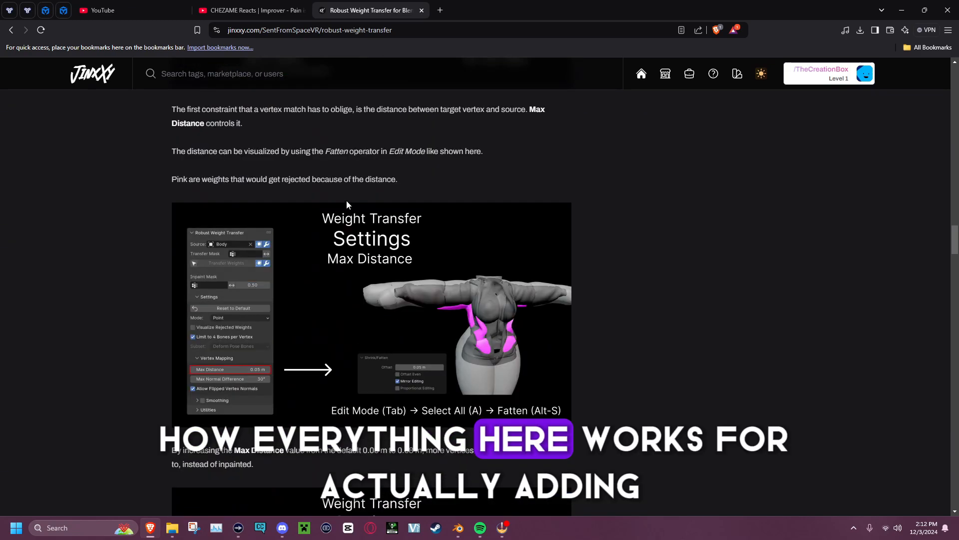
scroll(346, 200, up, 20)
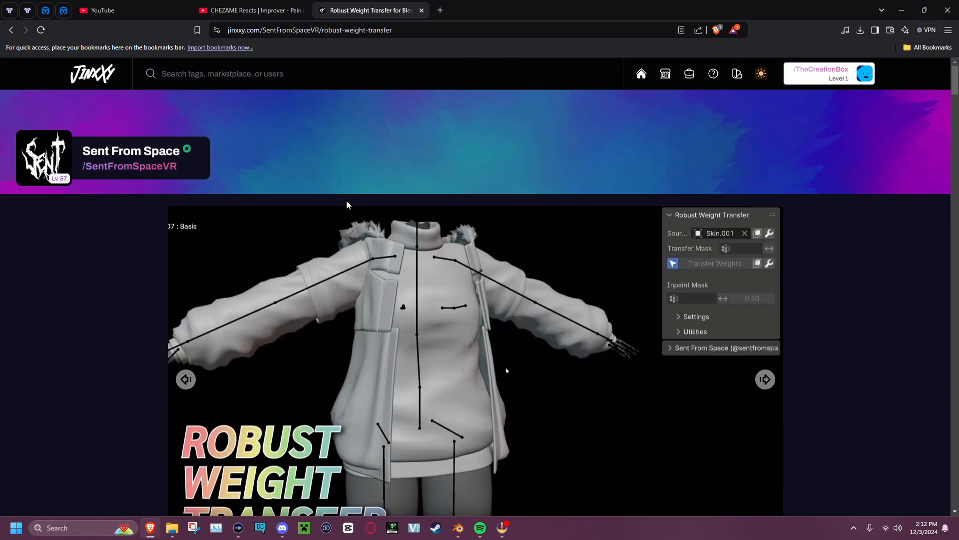
click(900, 4)
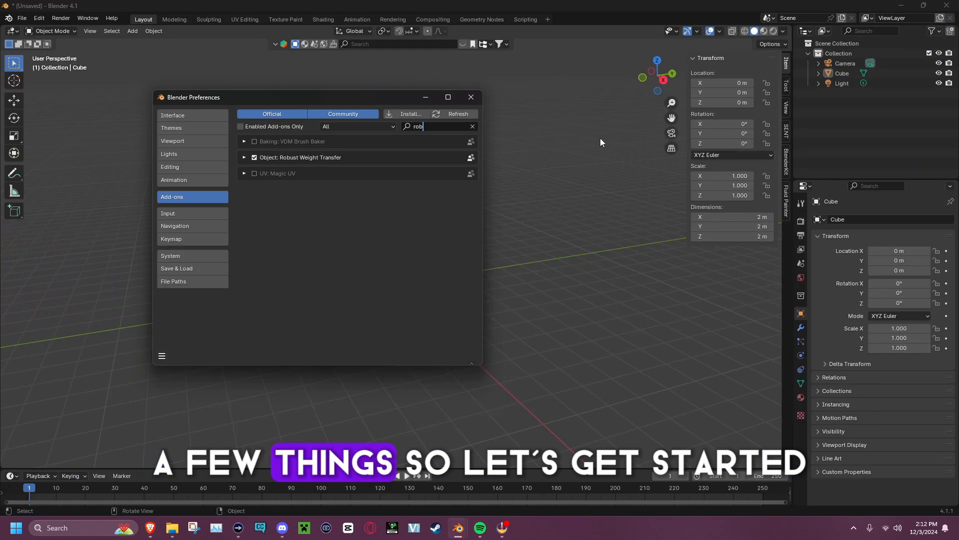
click(471, 97)
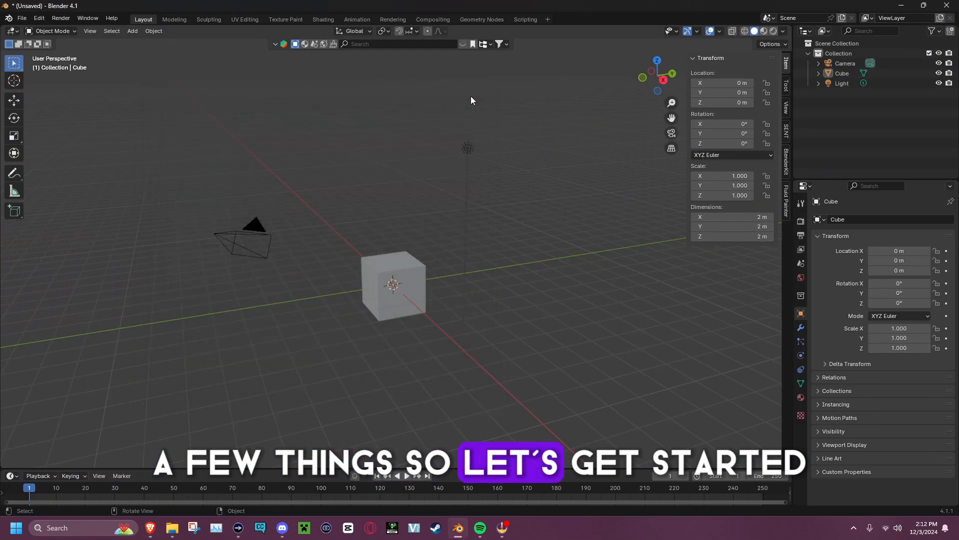
Step: Check the add-on installation option and that Robust Weight Transfer is enabled in the preferences, and display the add-on's settings beside the 3D viewport
click(39, 18)
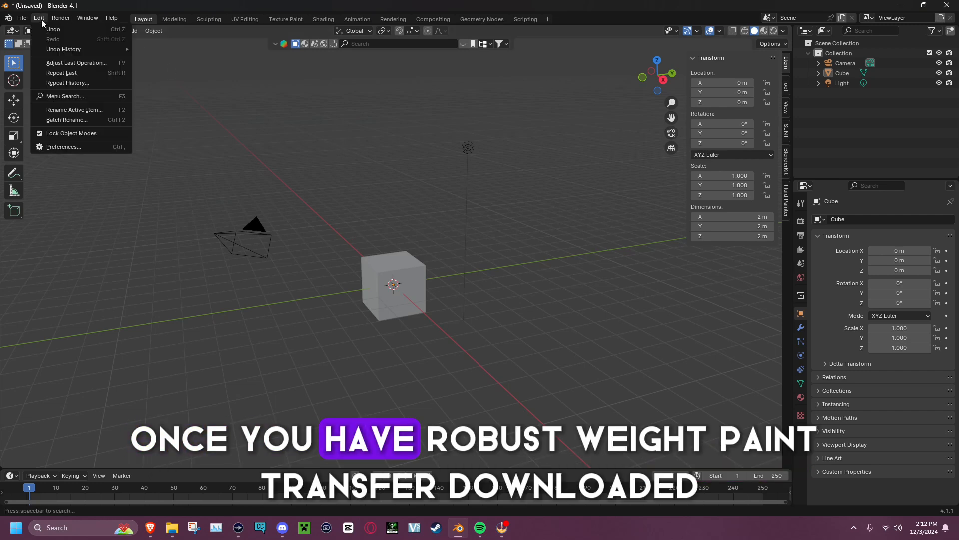
click(73, 146)
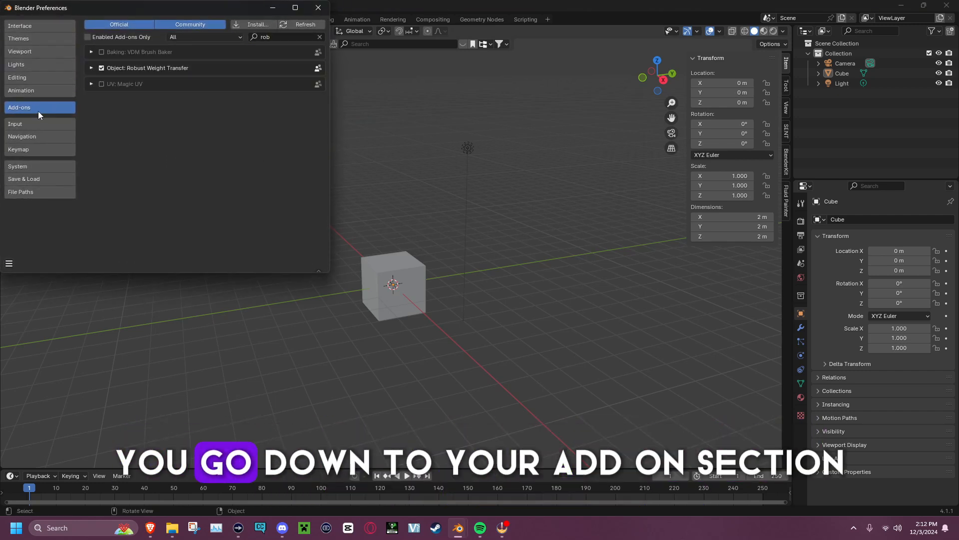
drag(184, 8, 374, 129)
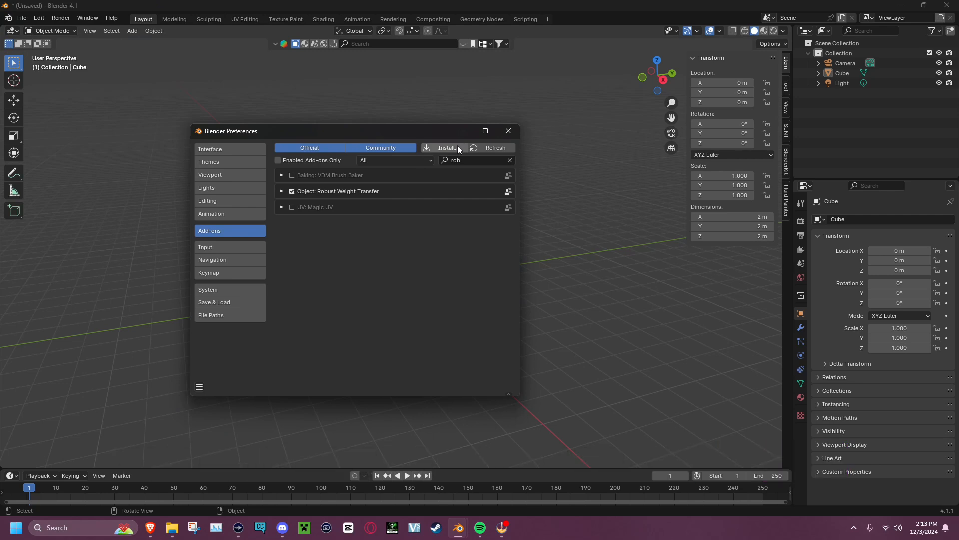
click(457, 145)
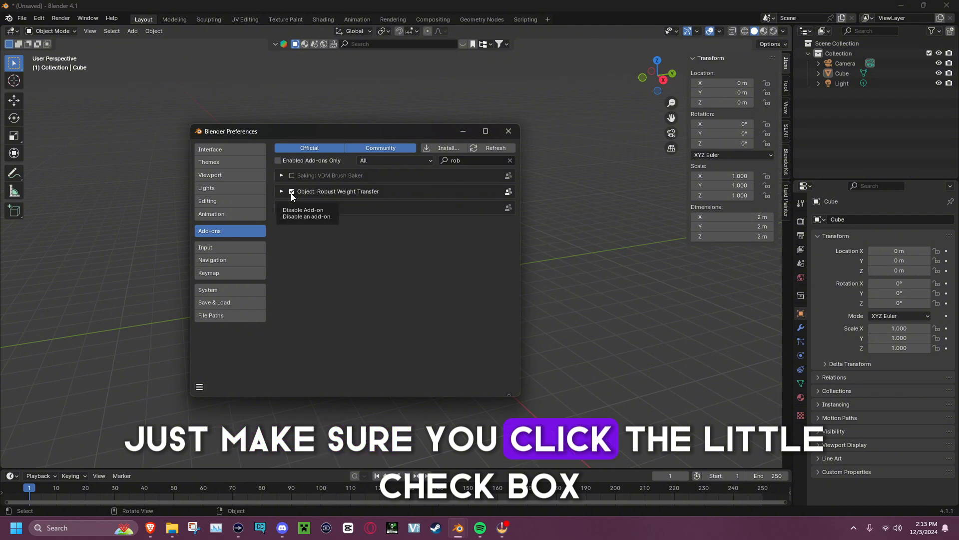
click(509, 132)
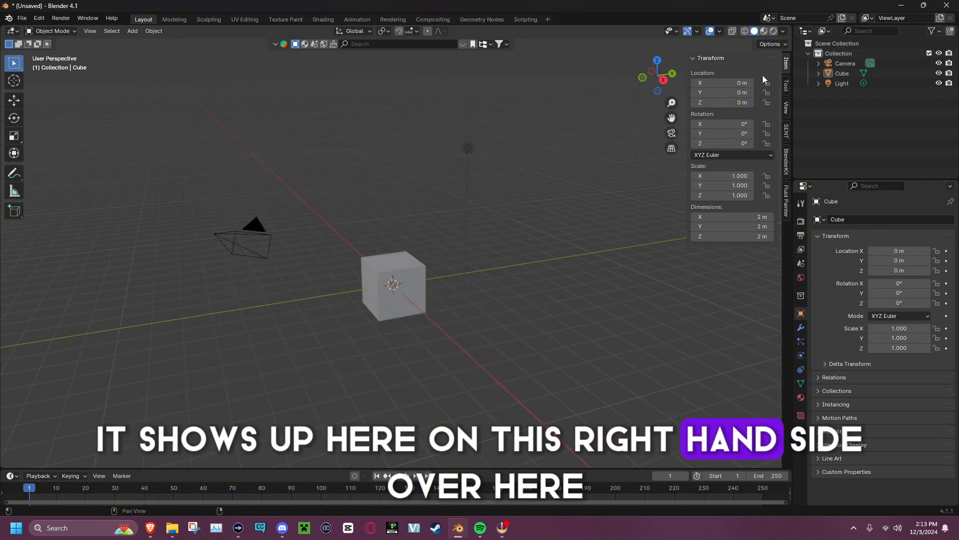
click(786, 133)
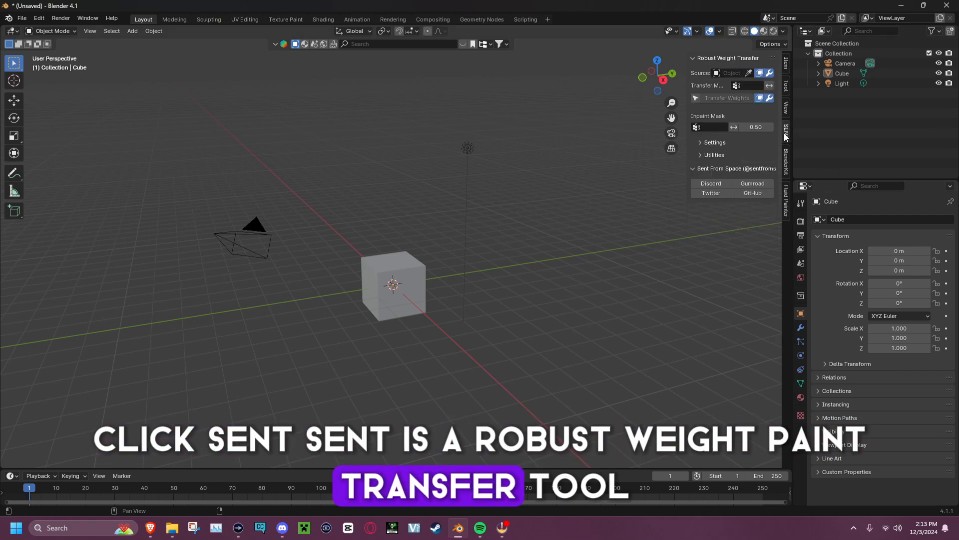
Step: Select the camera, cube and light together as a range in the outliner, and clear the selection
mouse_move(404, 179)
middle_down()
mouse_move(379, 173)
mouse_move(421, 185)
mouse_move(352, 171)
mouse_move(419, 184)
middle_up()
click(842, 84)
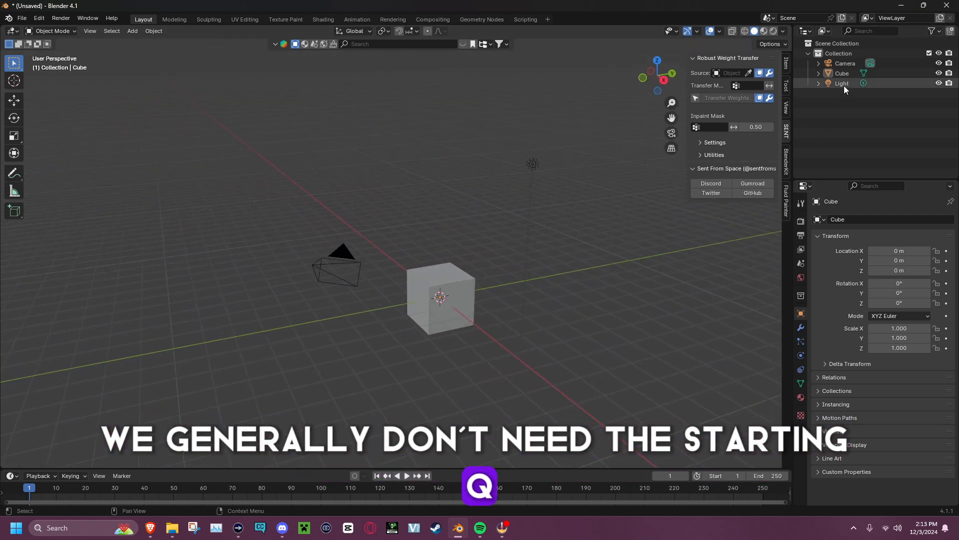
shift+click(841, 64)
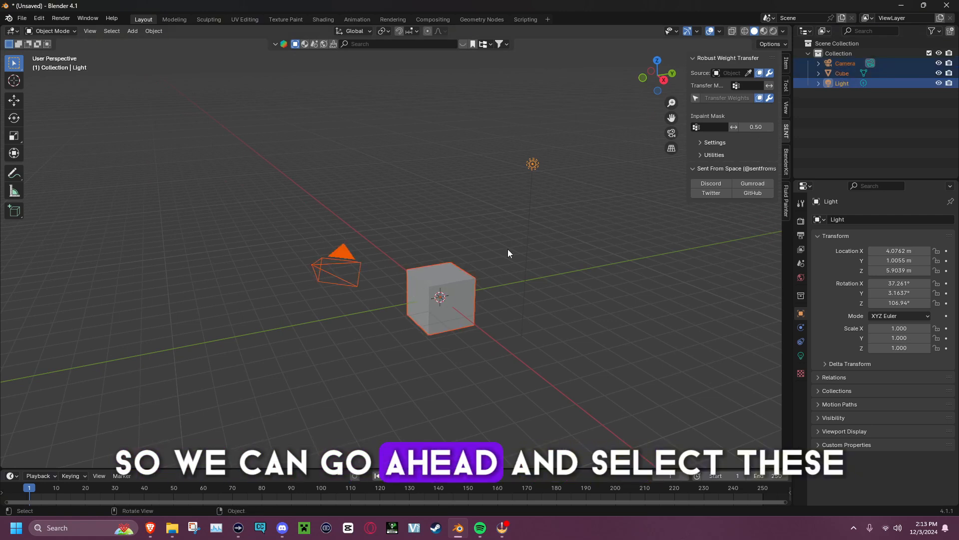
click(836, 110)
click(850, 64)
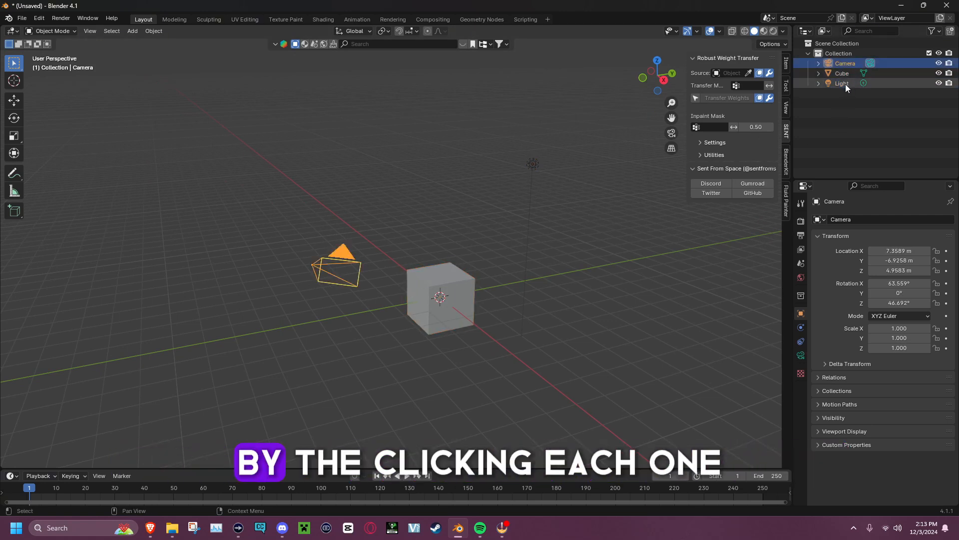
click(843, 98)
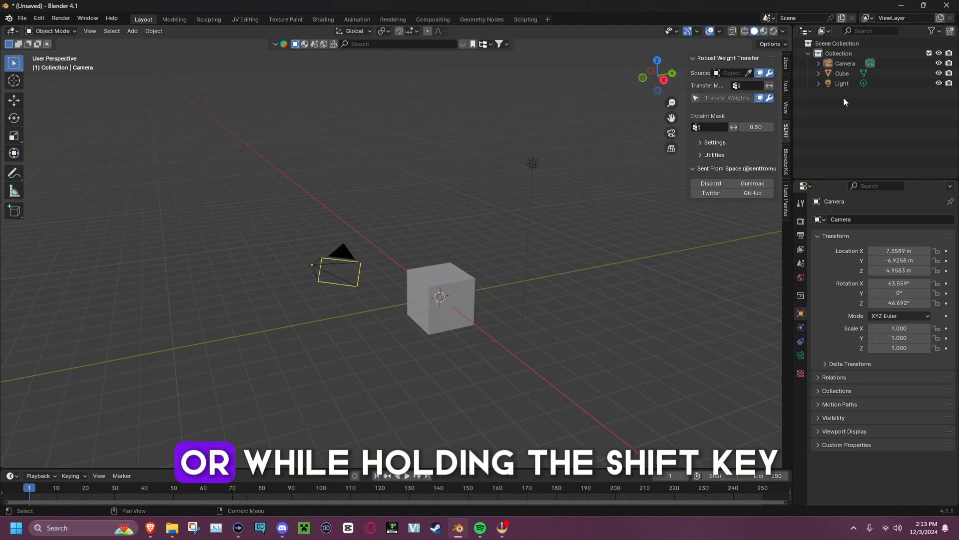
click(844, 64)
shift+click(844, 83)
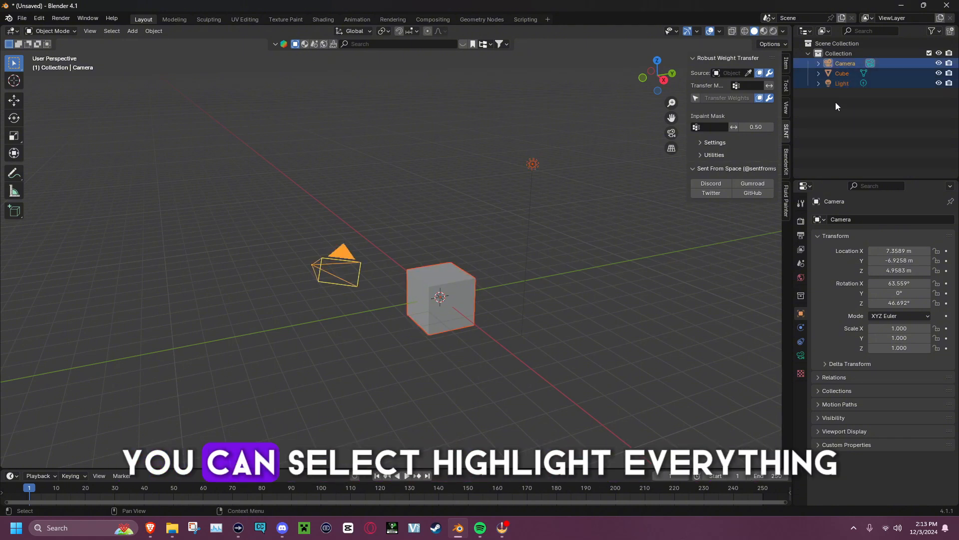
click(834, 106)
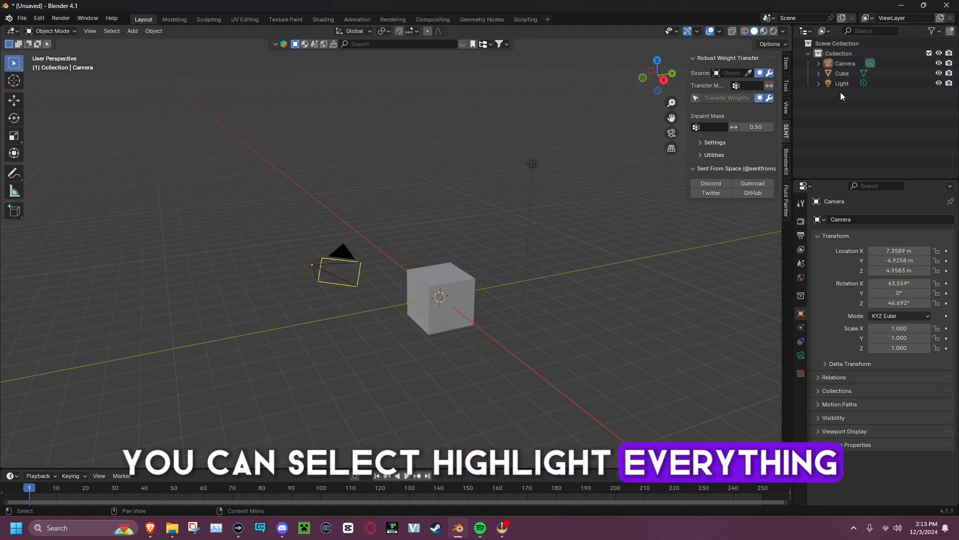
Step: Select the camera and the light individually in the outliner, leaving out the cube, and clear the selection
click(844, 64)
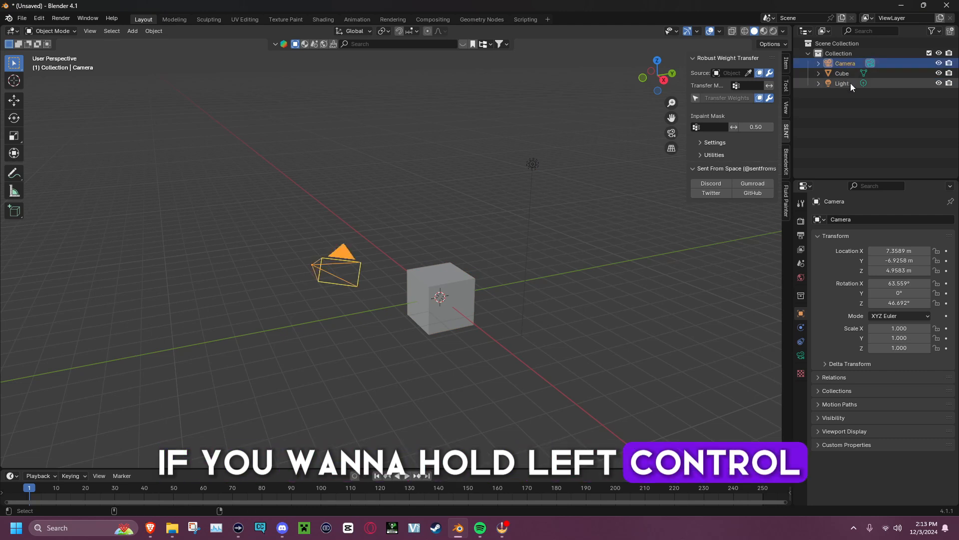
ctrl+click(850, 83)
ctrl+click(841, 74)
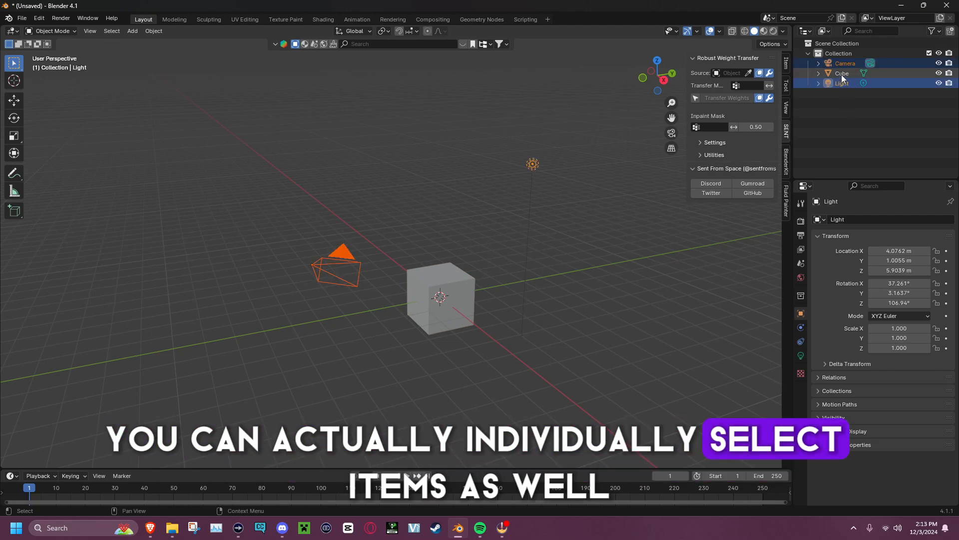
click(846, 158)
Step: Select the camera, cube and light, delete all three, and undo the deletion
click(850, 64)
shift+click(850, 85)
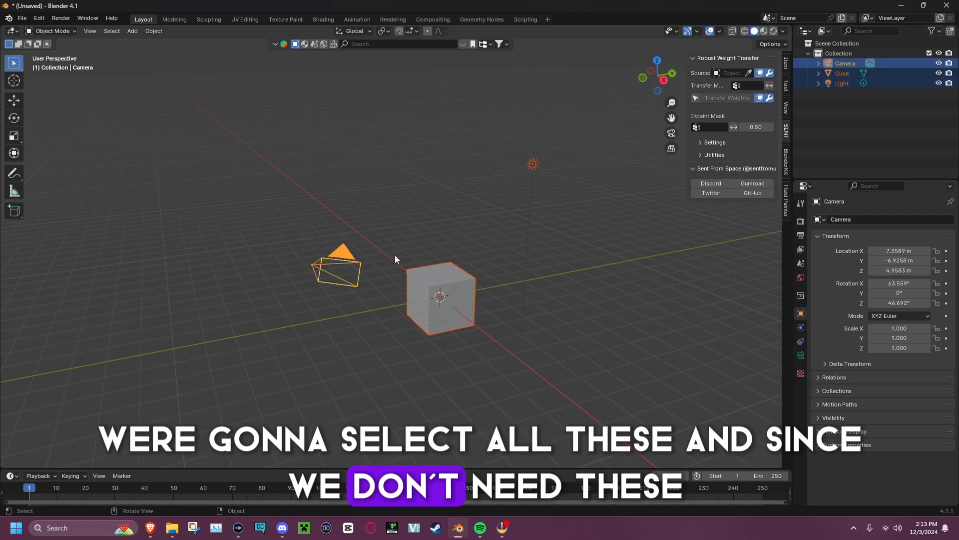
key(x)
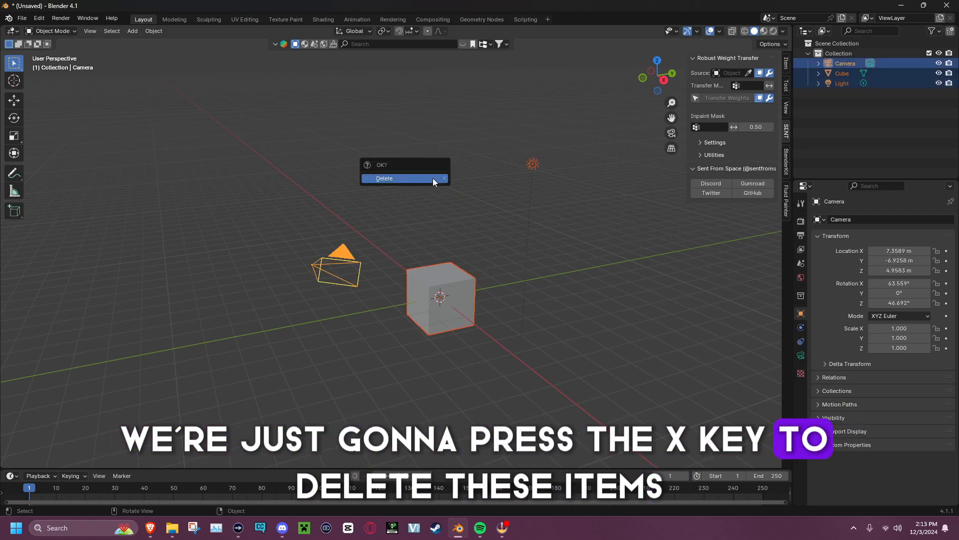
click(433, 178)
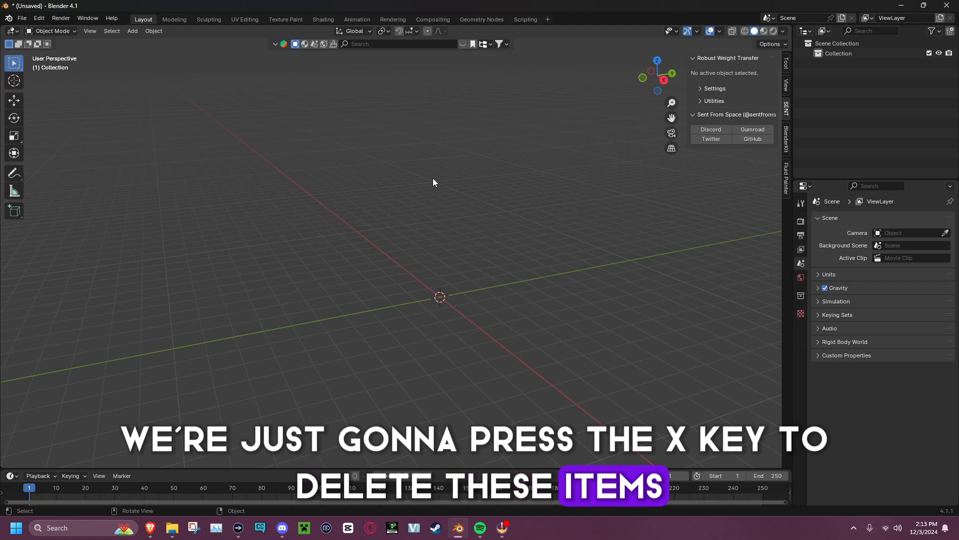
key(ctrl+z)
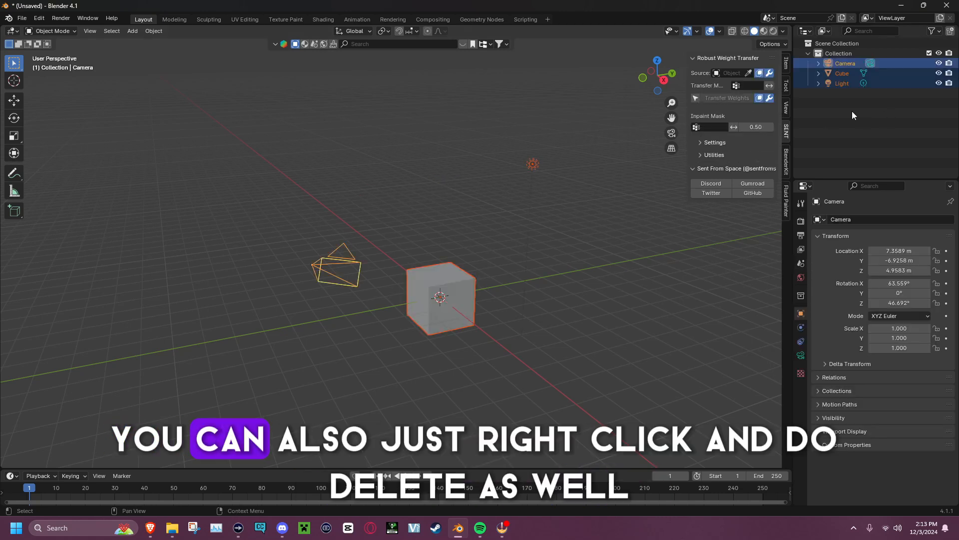
Step: Delete the three selected objects once more from the 3D viewport, and restore them
right_click(484, 130)
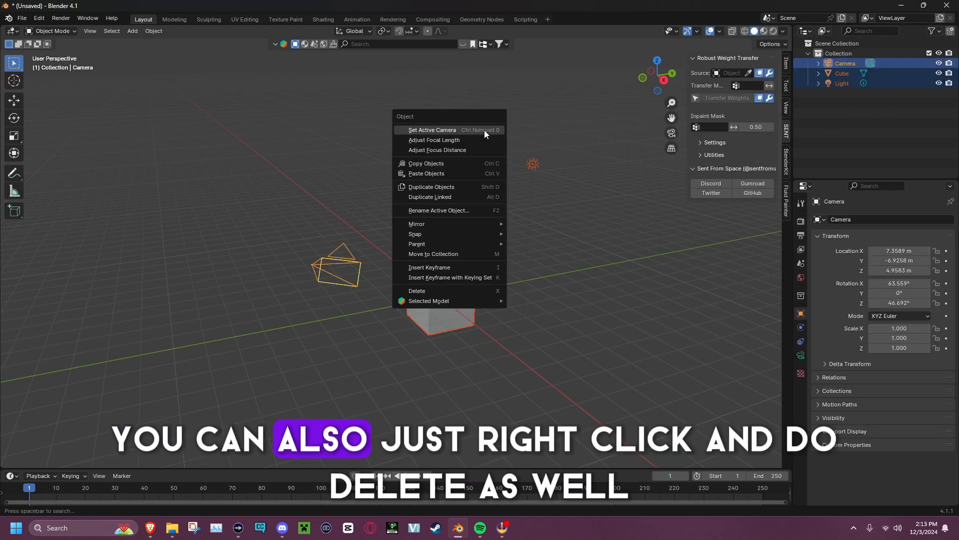
click(461, 290)
key(ctrl+z)
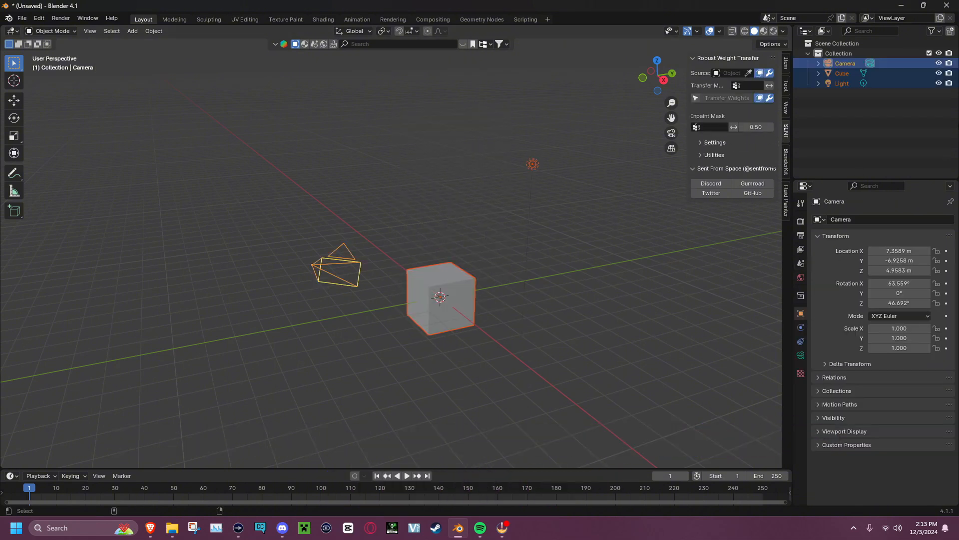
right_click(854, 100)
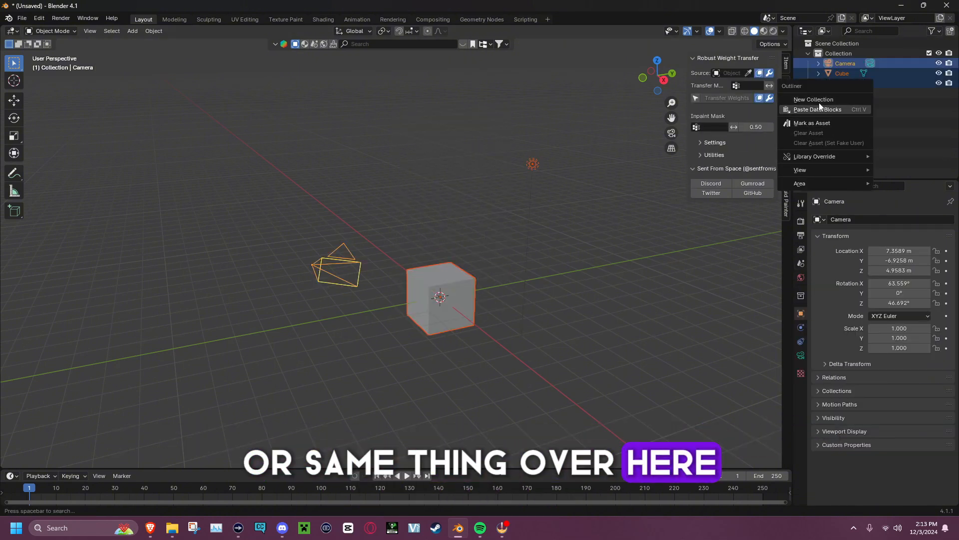
mouse_move(818, 171)
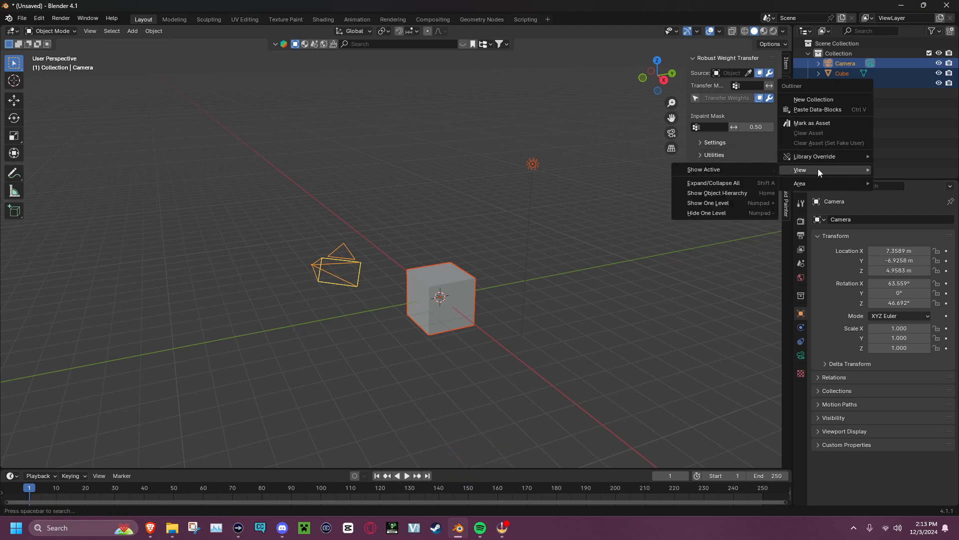
click(915, 115)
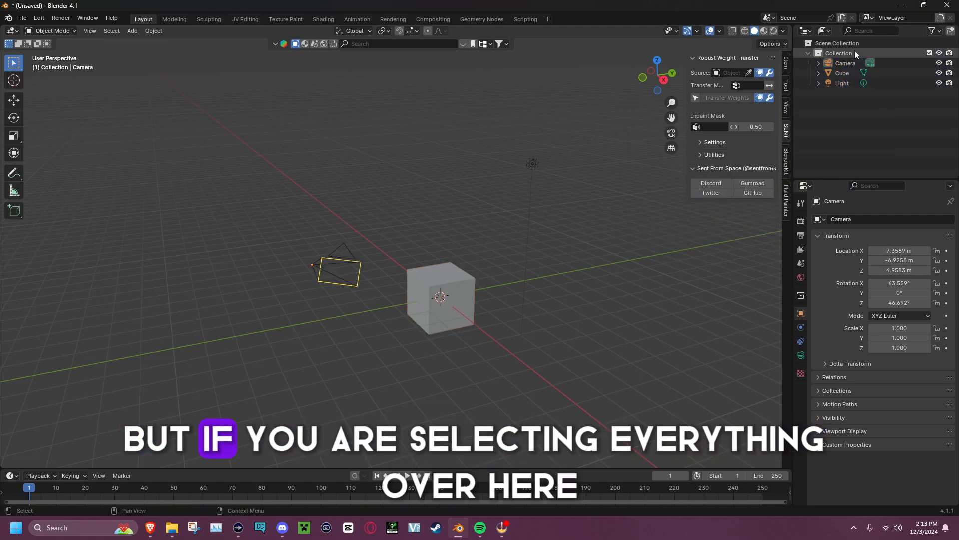
Step: Select the camera through the light in the outliner and delete them to empty the default collection
shift+click(843, 84)
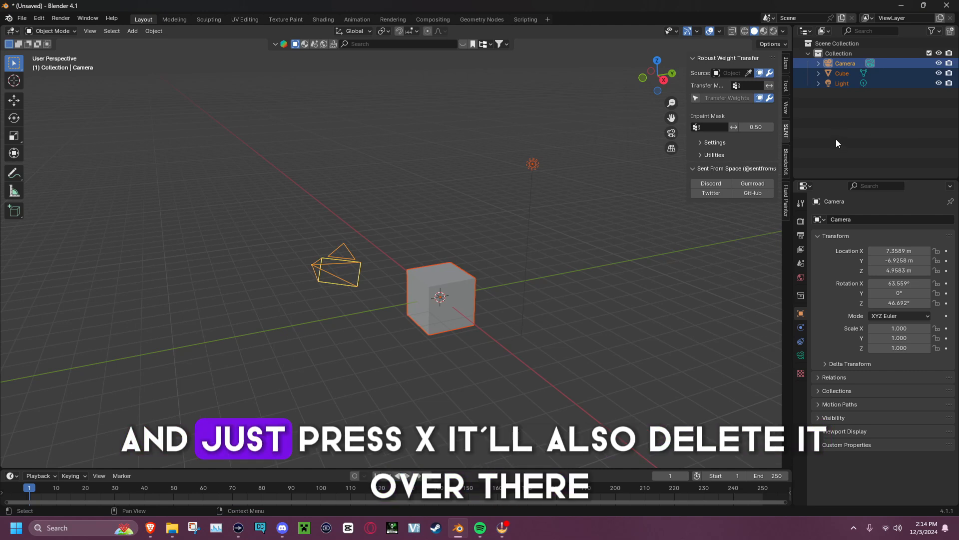
key(x)
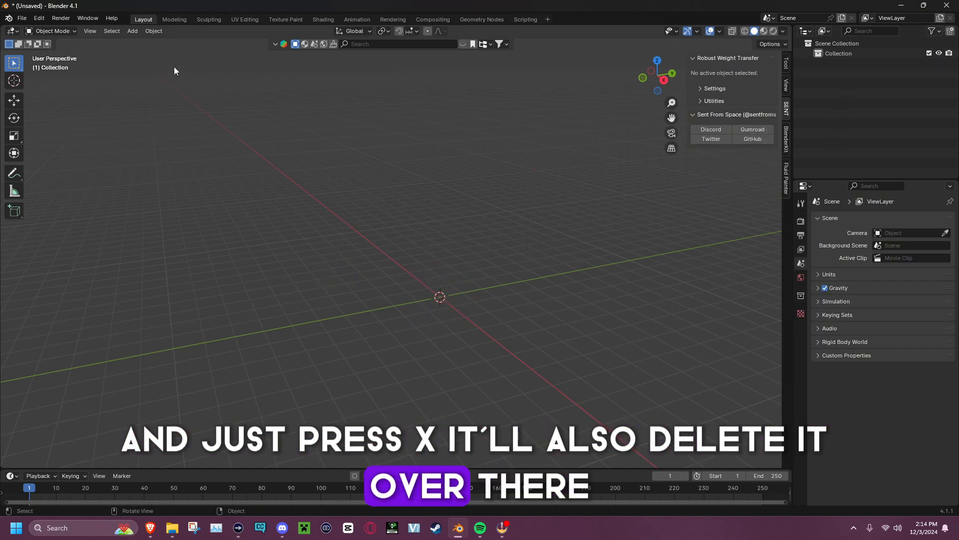
Step: Start an FBX import and choose Wickerbeast.fbx from the Wickerbeast 2 folder inside Wickerbeat old textures in Downloads
click(23, 20)
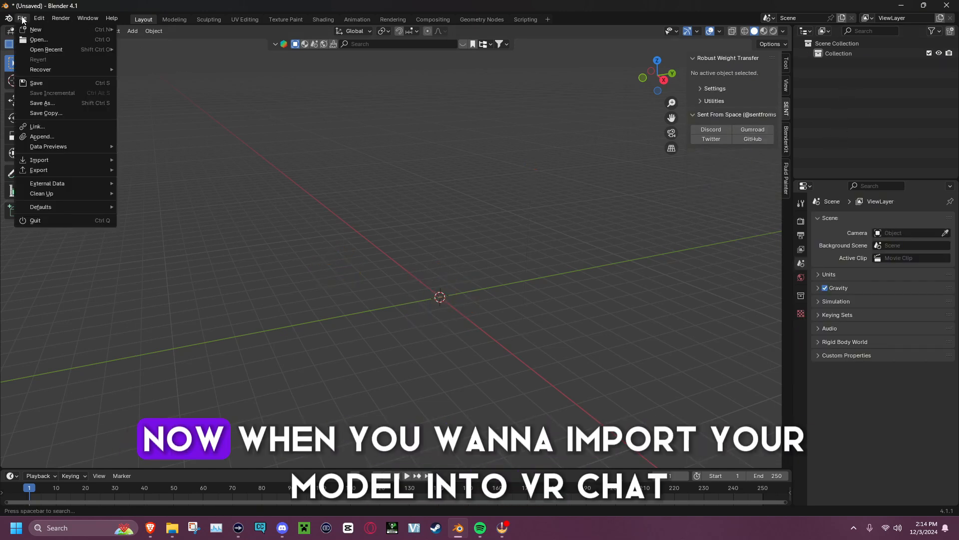
mouse_move(73, 160)
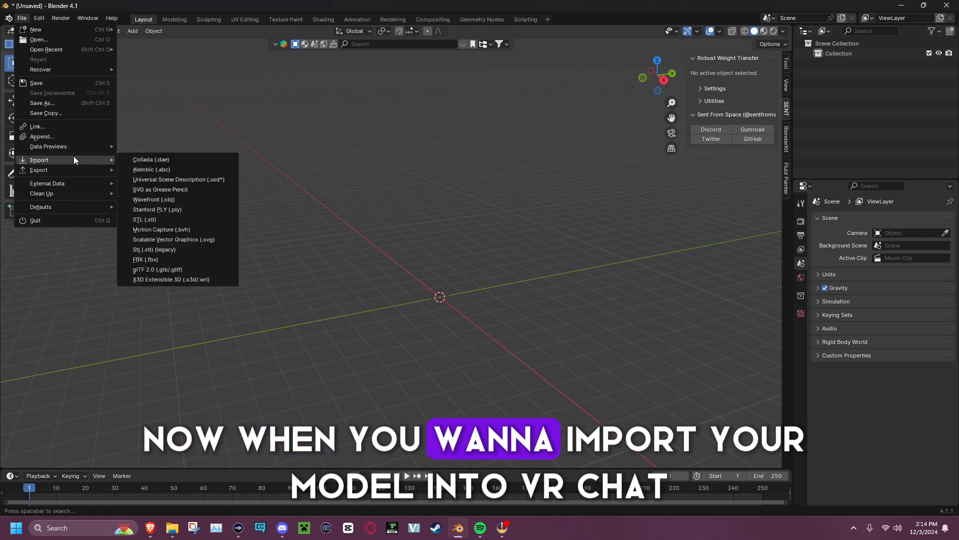
click(159, 256)
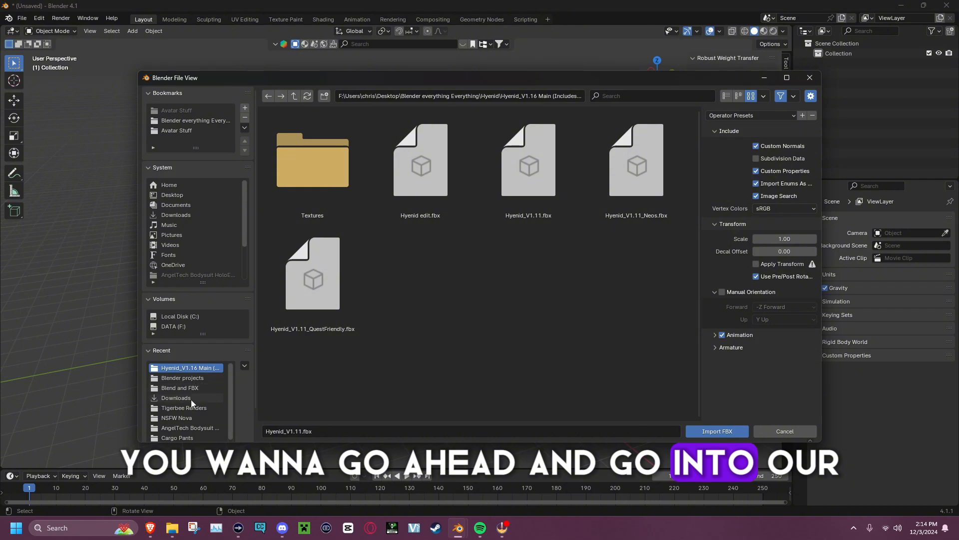
click(158, 347)
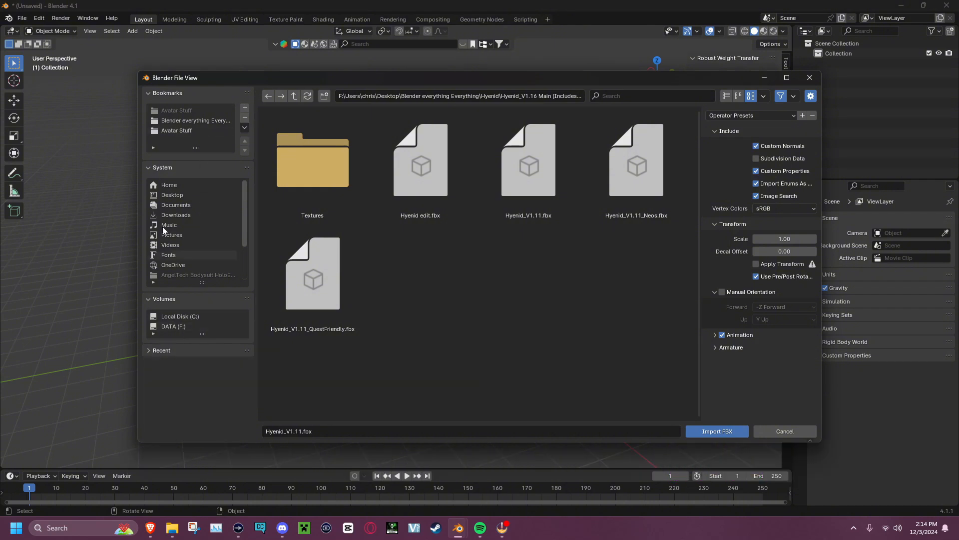
click(171, 219)
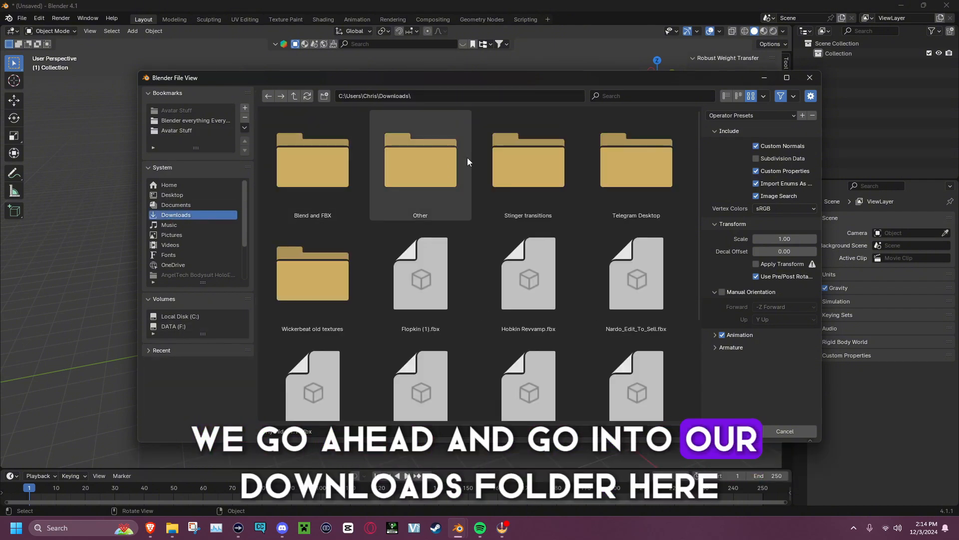
double_click(328, 269)
double_click(345, 176)
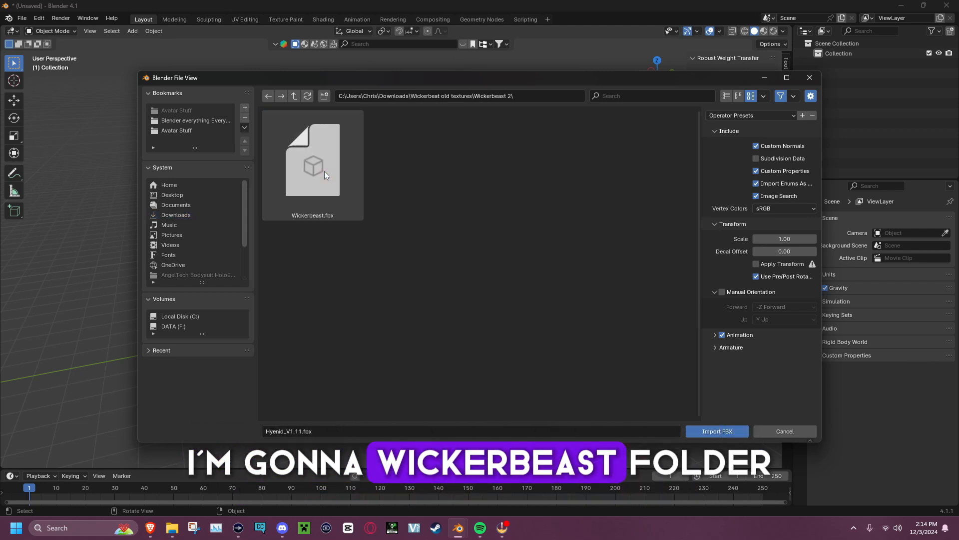
click(312, 166)
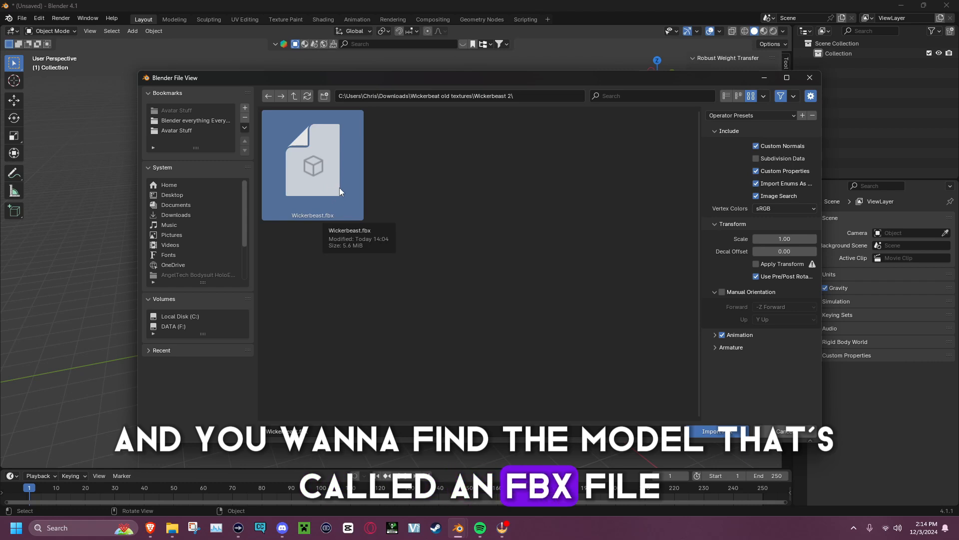
Step: Enable Ignore Leaf Bones in the armature import options and import the chosen FBX file
click(718, 347)
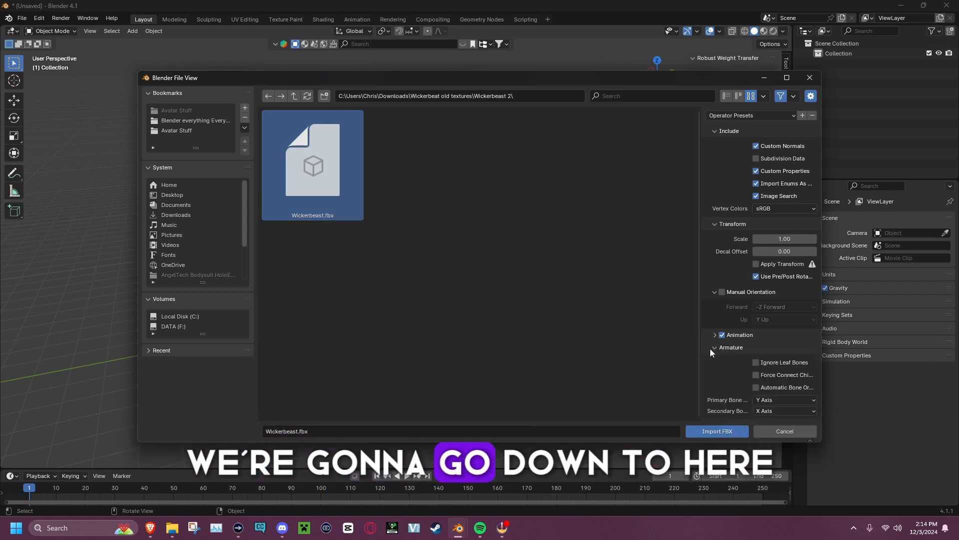
click(756, 363)
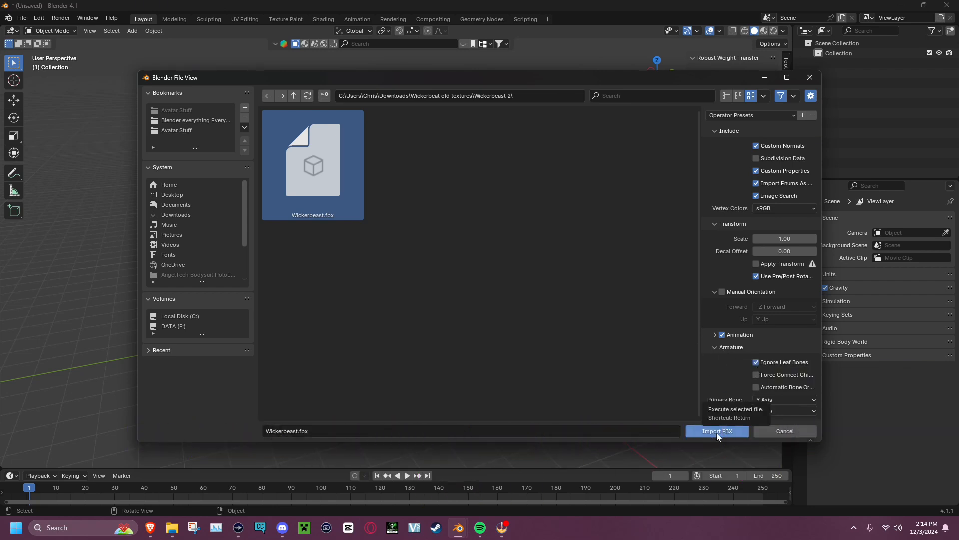
click(716, 432)
Step: Examine the imported Wickerbeast model up close by orbiting around to its front
scroll(427, 298, up, 3)
middle_drag(425, 296, 415, 155)
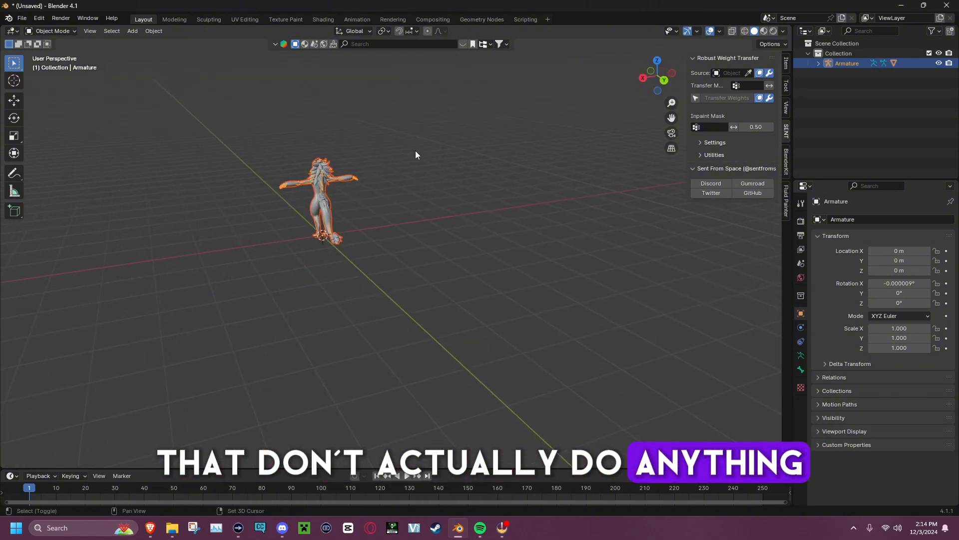
scroll(332, 165, up, 5)
middle_drag(331, 165, 418, 233)
scroll(416, 235, down, 2)
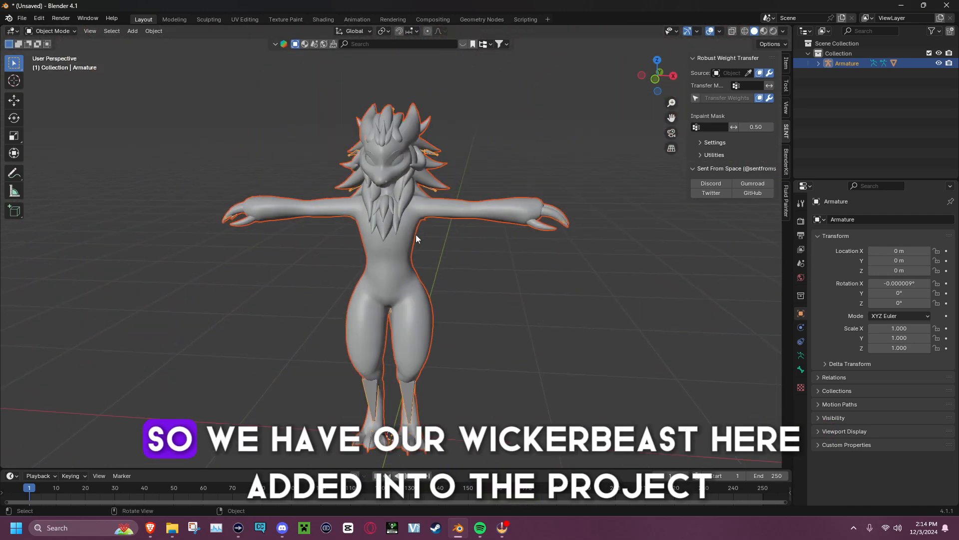
Step: View the model in the front, right and left orthographic views
click(654, 84)
scroll(523, 200, up, 4)
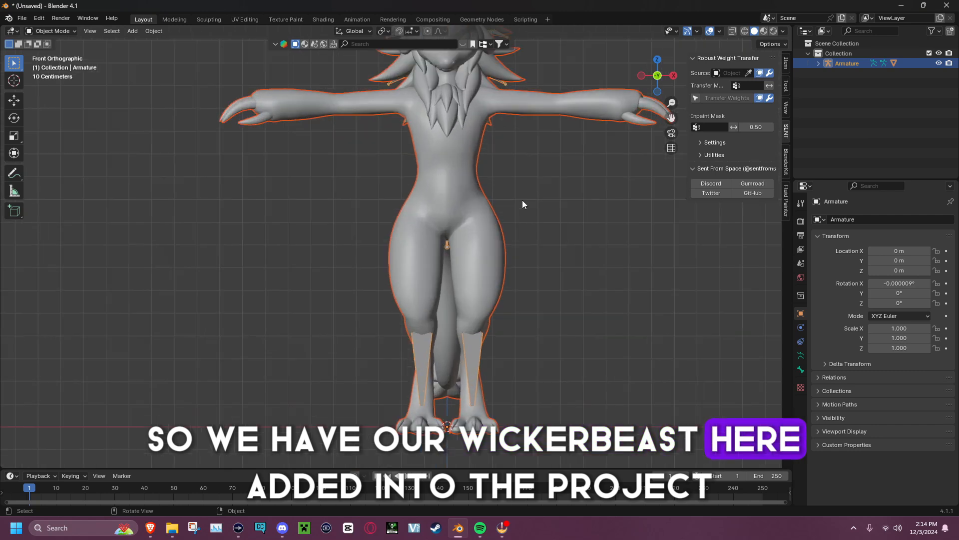
scroll(492, 228, down, 2)
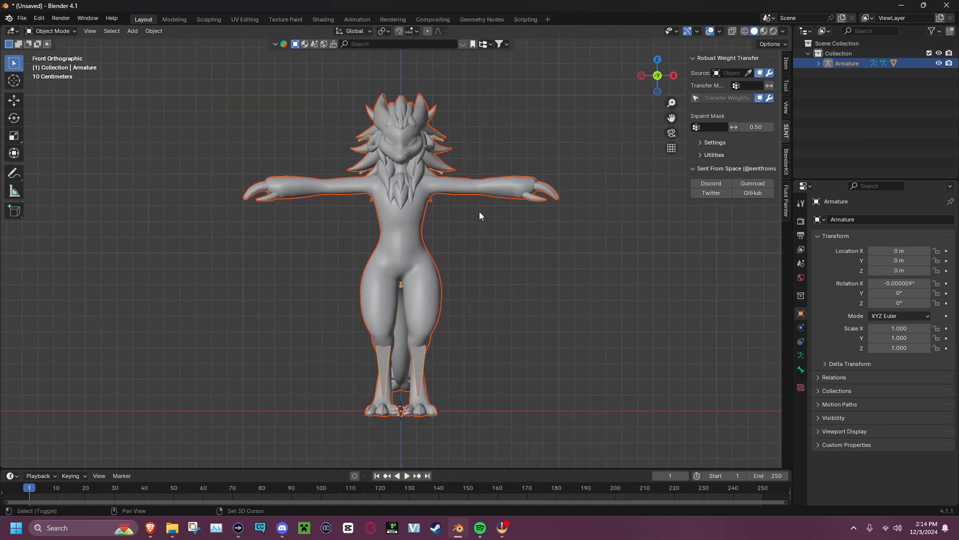
shift+middle_drag(479, 211, 473, 221)
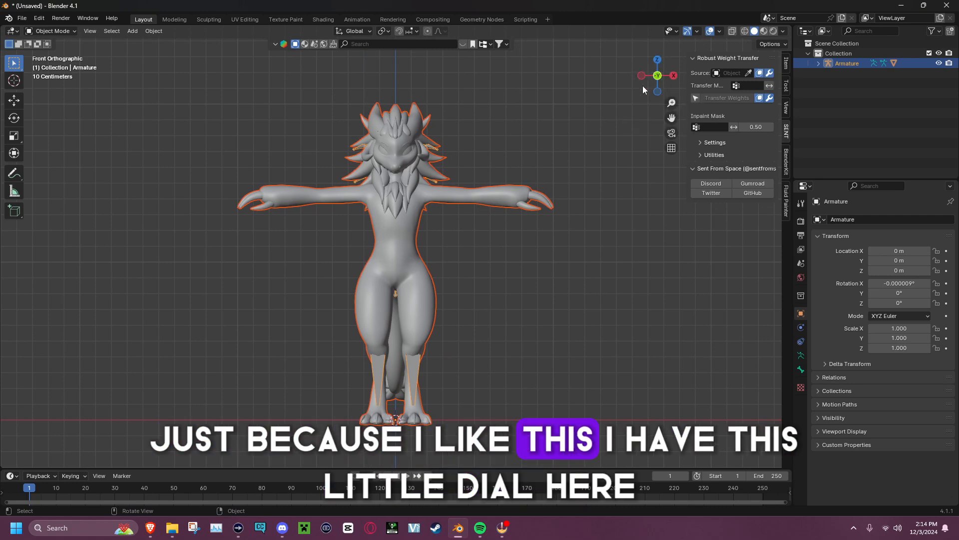
click(674, 75)
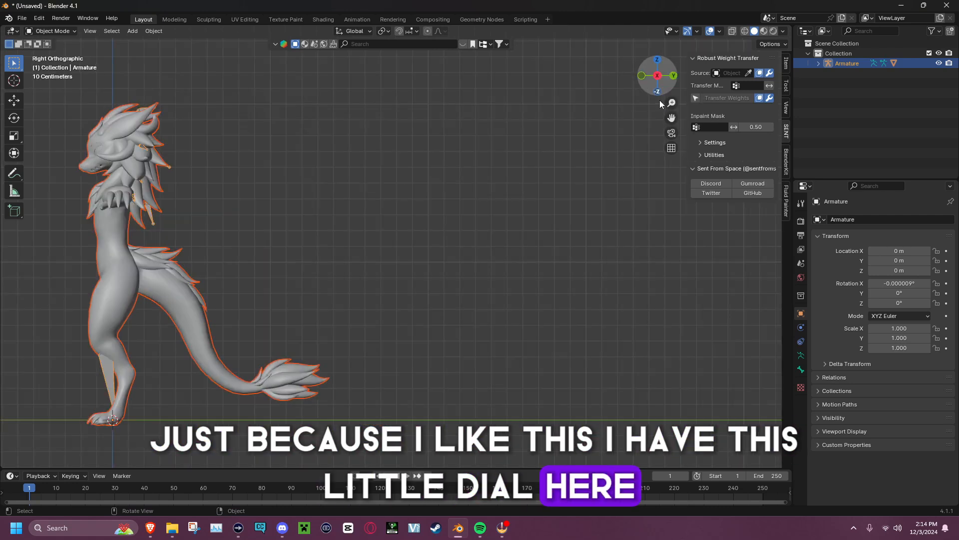
click(674, 76)
click(673, 76)
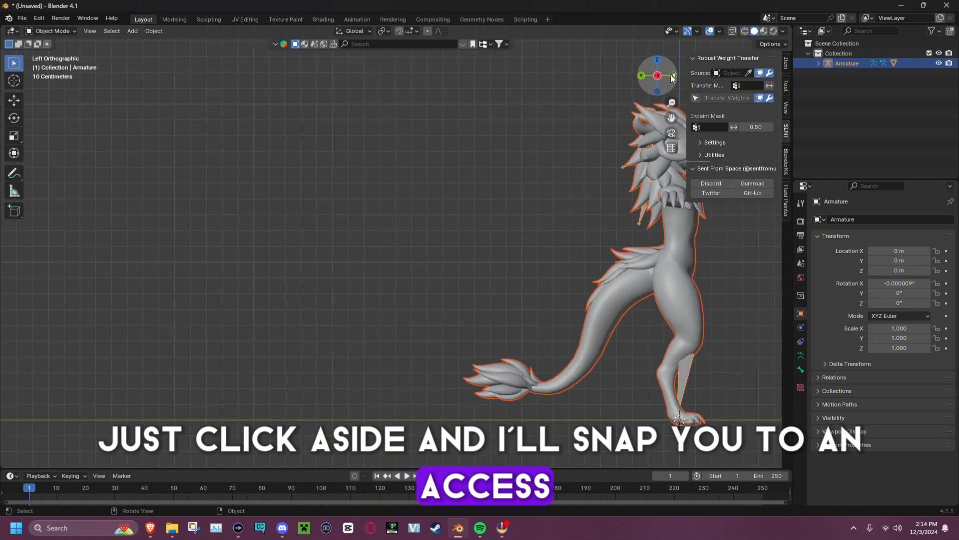
Step: Examine the avatar from the front orthographic view and by orbiting around it, with the armature deselected
click(673, 76)
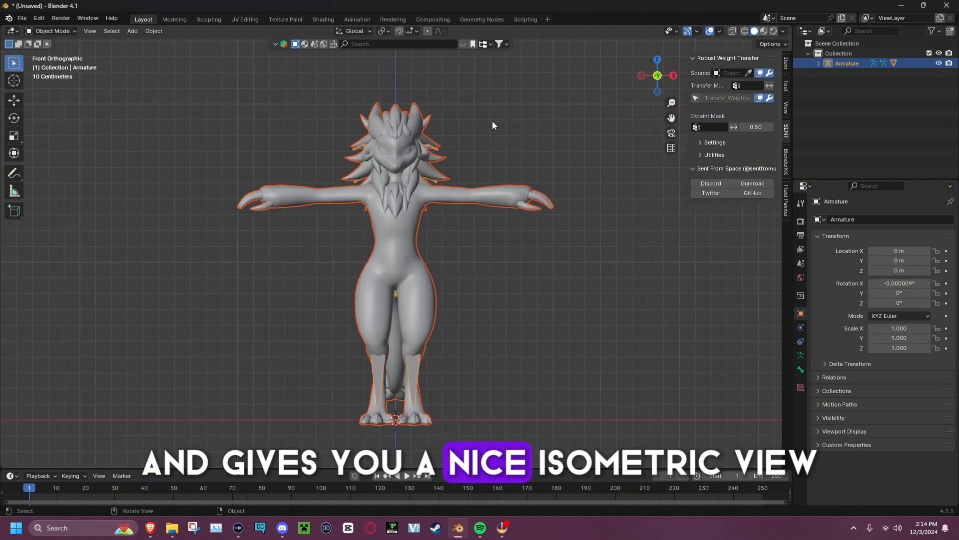
middle_drag(493, 125, 398, 155)
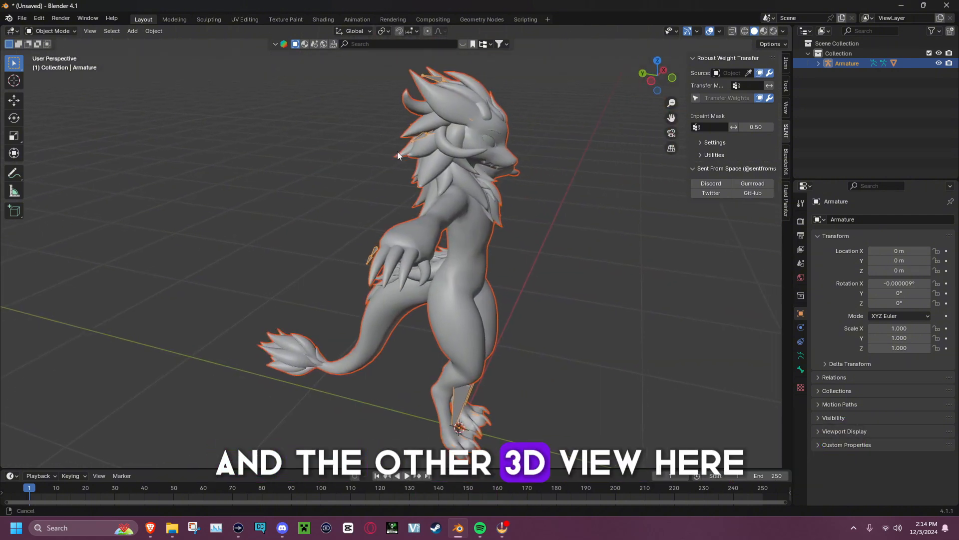
middle_drag(520, 175, 487, 176)
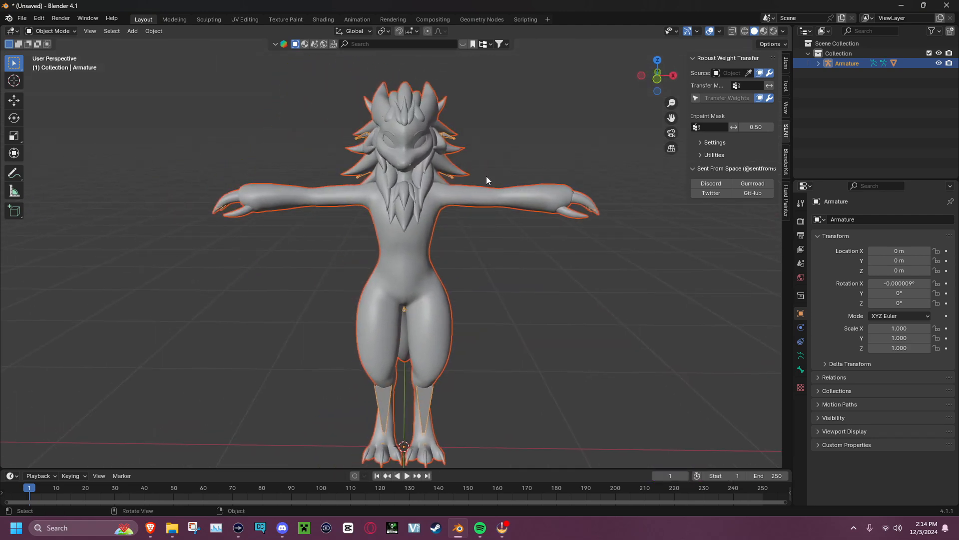
click(828, 91)
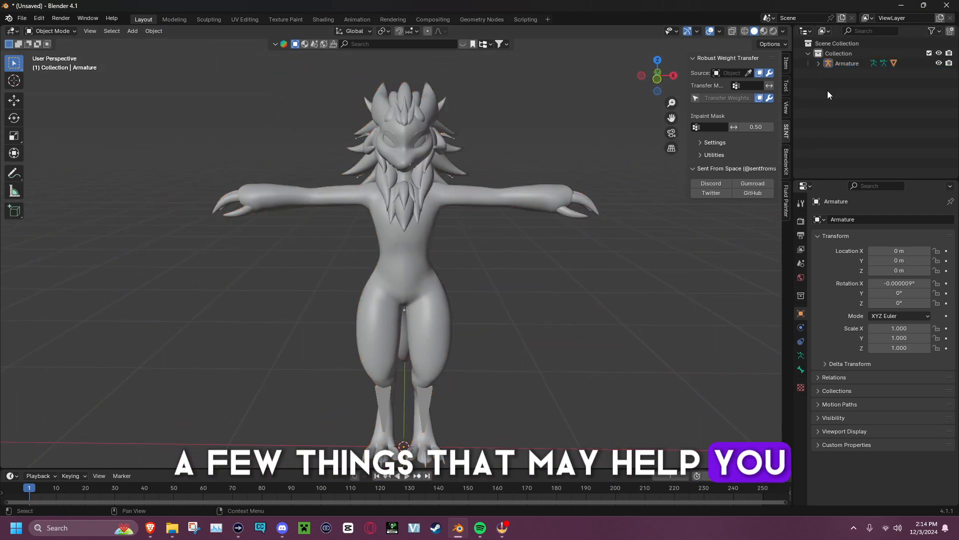
middle_drag(502, 180, 503, 201)
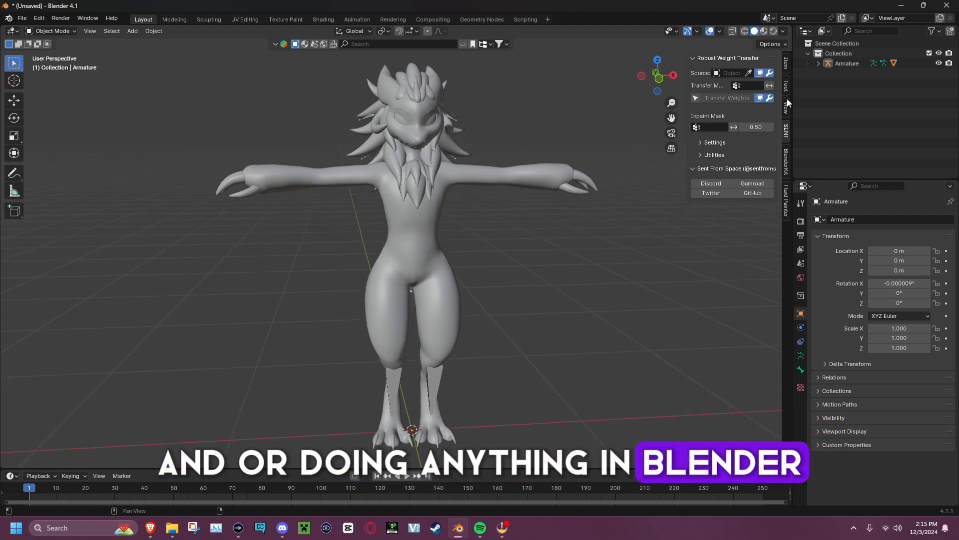
Step: Select the armature data under the Armature object and enable In Front in its viewport display options
click(821, 63)
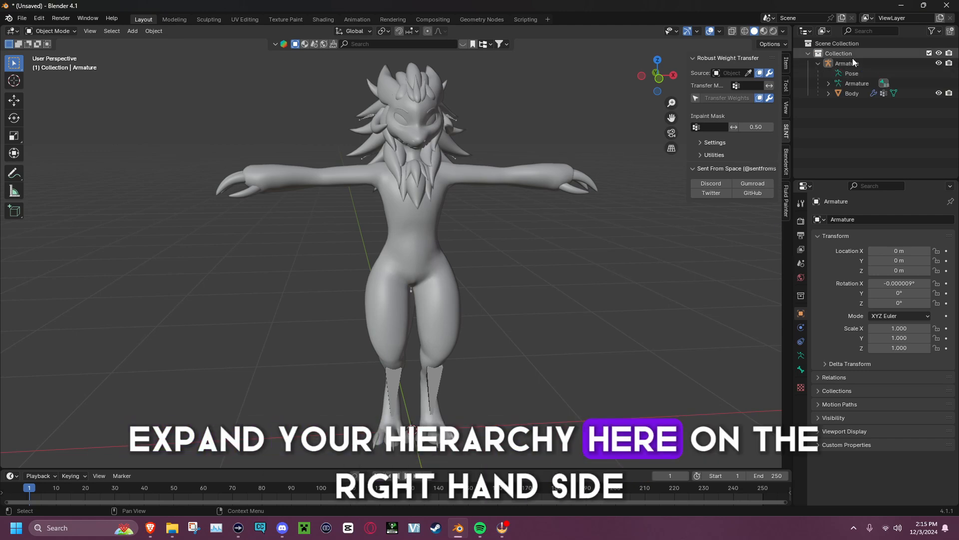
click(859, 81)
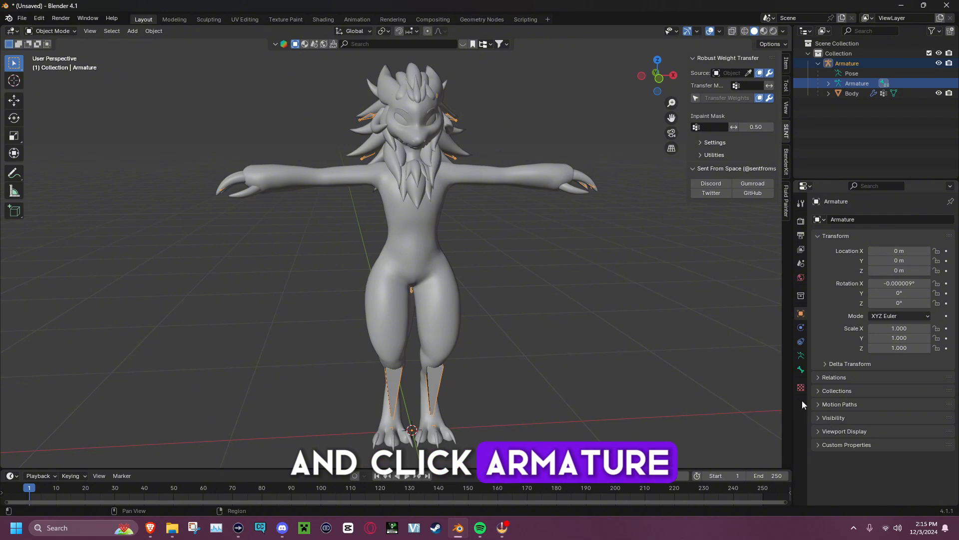
click(802, 357)
click(816, 353)
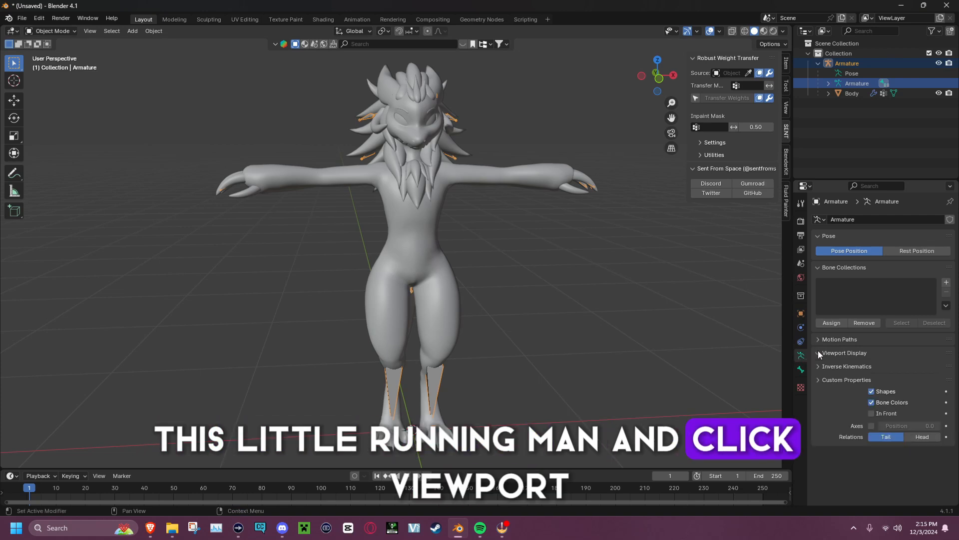
click(872, 413)
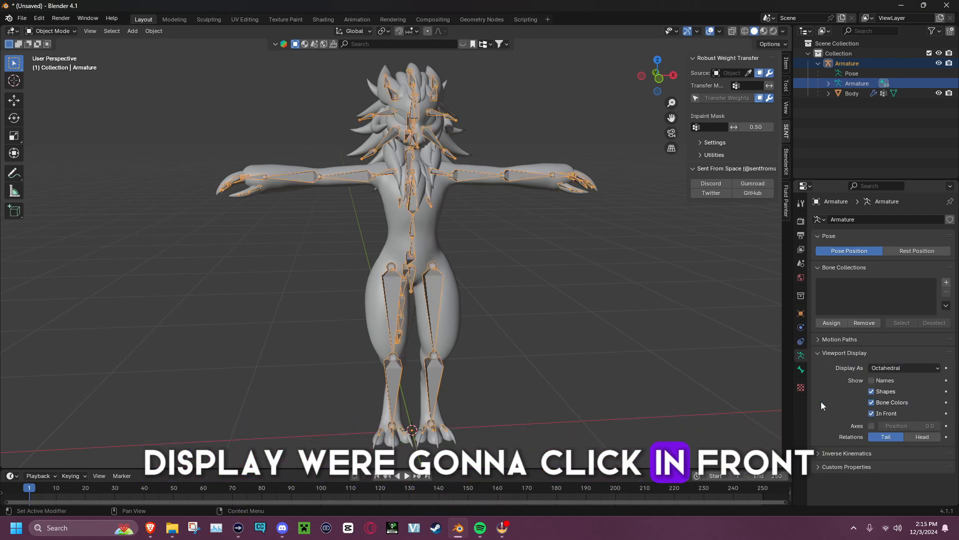
Step: From the front view, set the armature's bones to display as Stick
click(663, 78)
scroll(451, 176, up, 5)
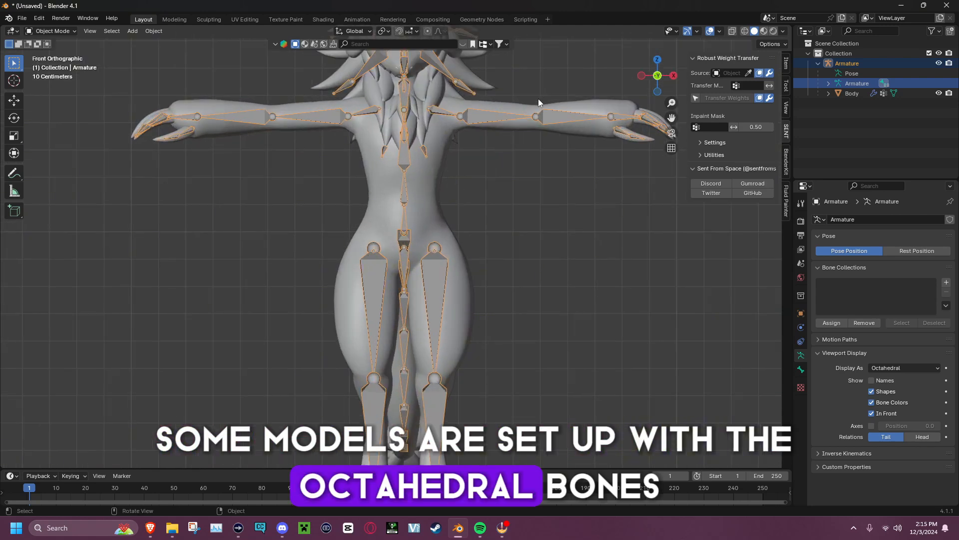
scroll(539, 98, down, 1)
click(896, 368)
click(896, 385)
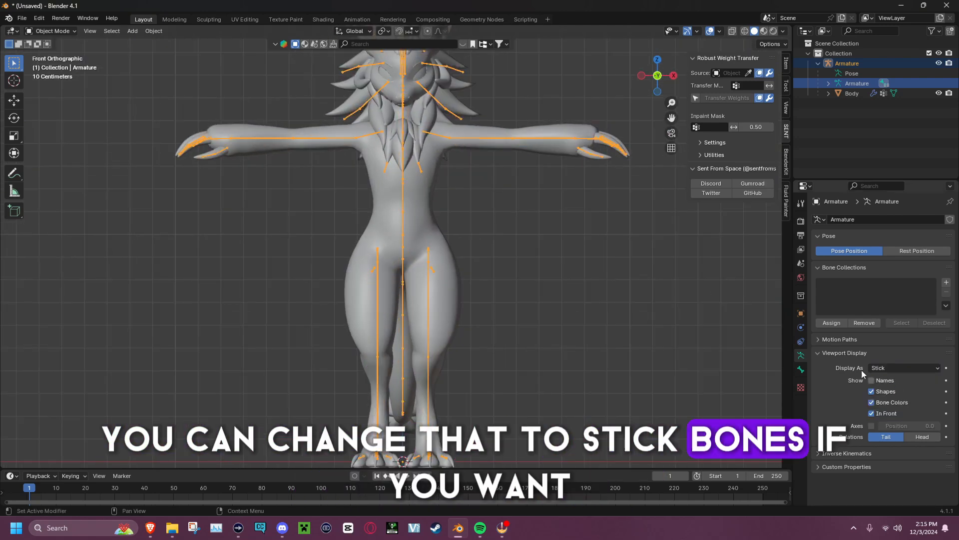
Step: Set the armature's bones to display as Octahedral
middle_drag(518, 161, 550, 260)
click(907, 368)
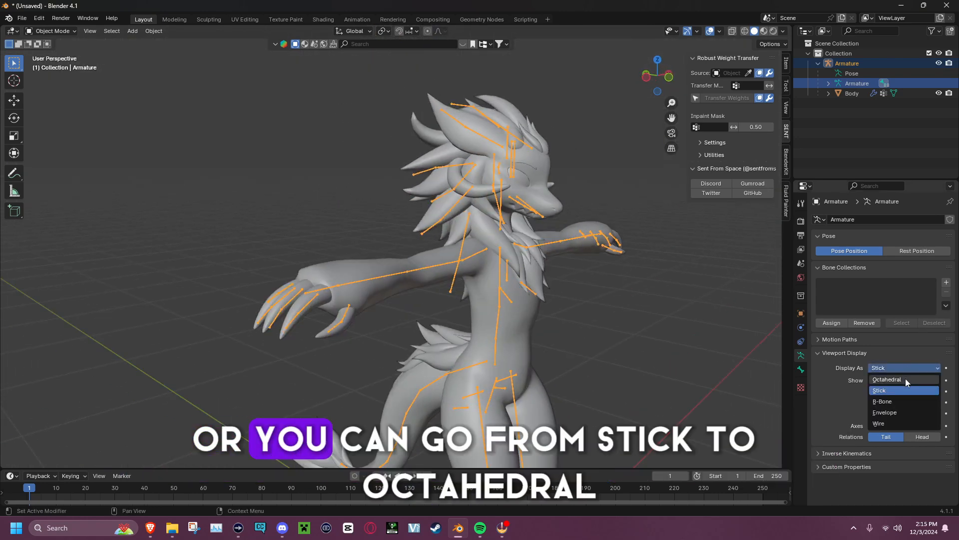
click(903, 379)
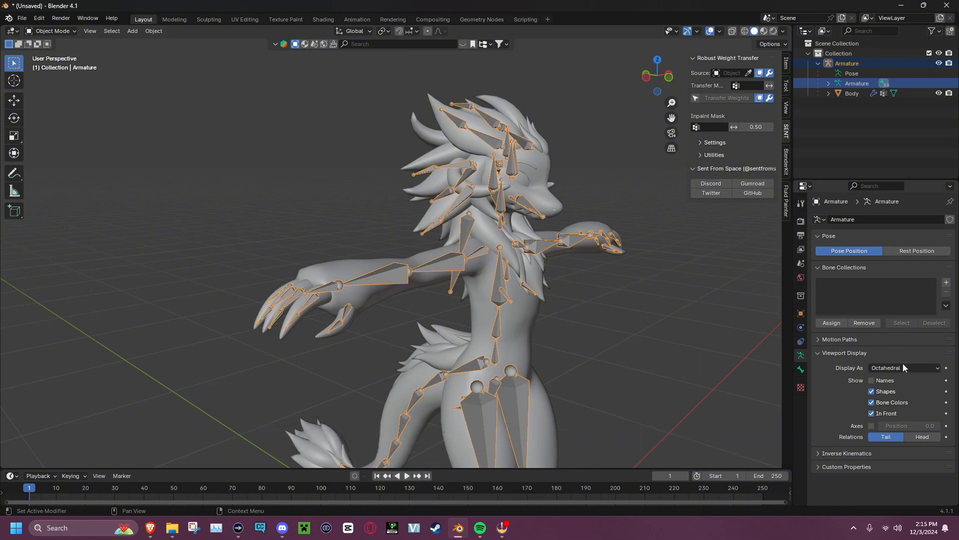
Step: Deselect everything, view the avatar from the front and hide the Armature object in the viewport
click(606, 272)
middle_drag(606, 273, 663, 105)
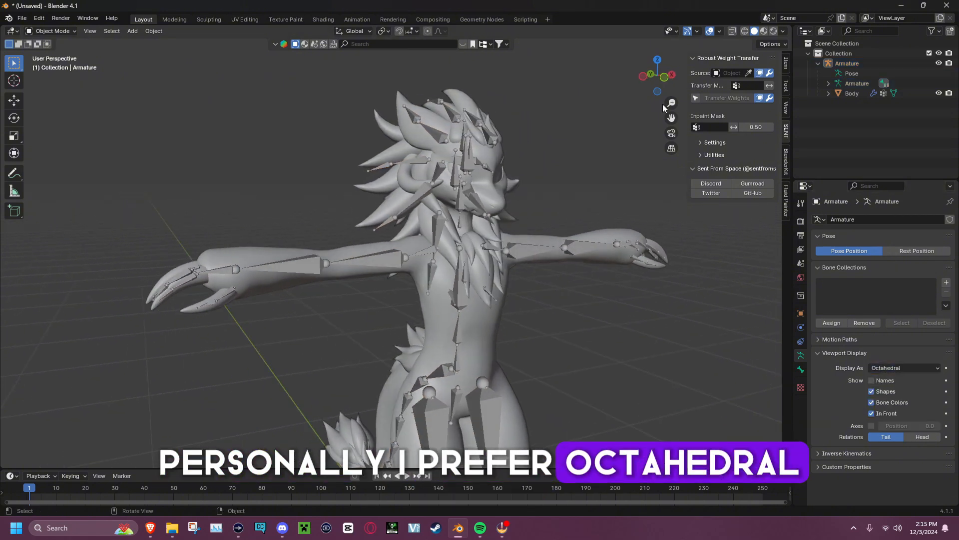
click(662, 80)
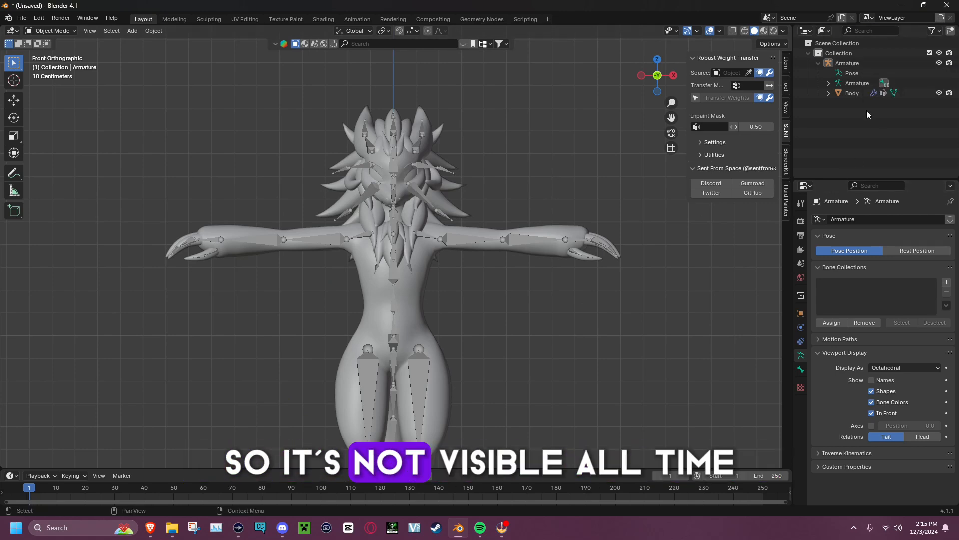
click(940, 63)
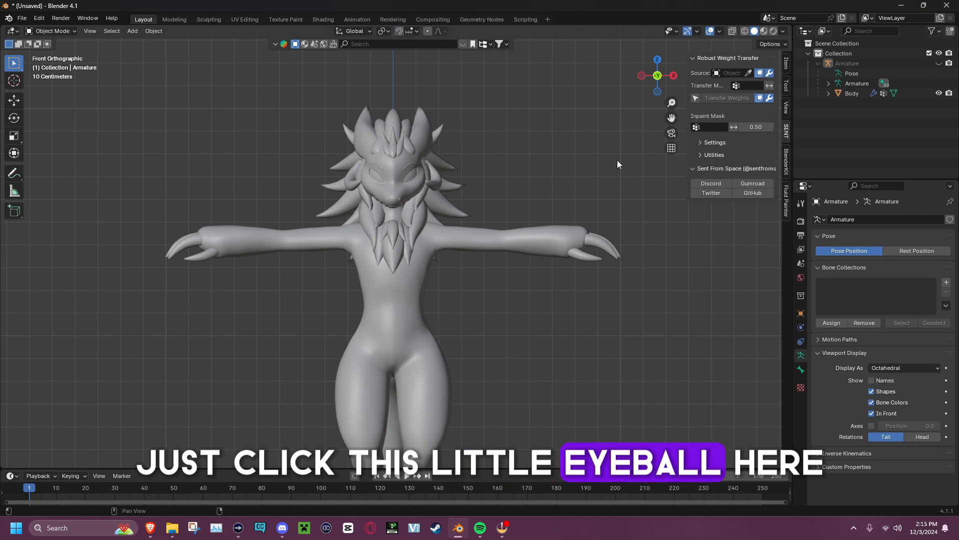
Step: Hide the Body mesh in the viewport and show it again
click(939, 93)
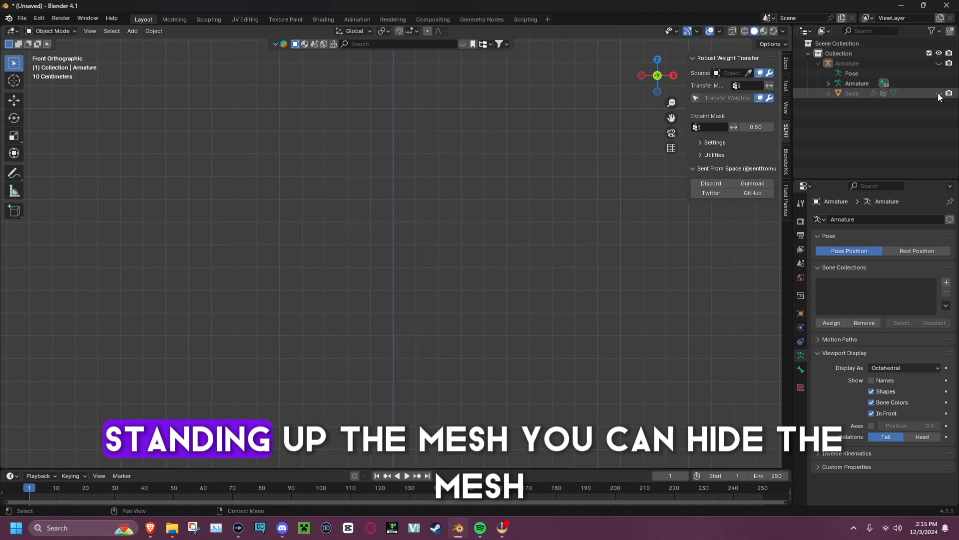
click(939, 94)
shift+middle_drag(377, 345, 391, 272)
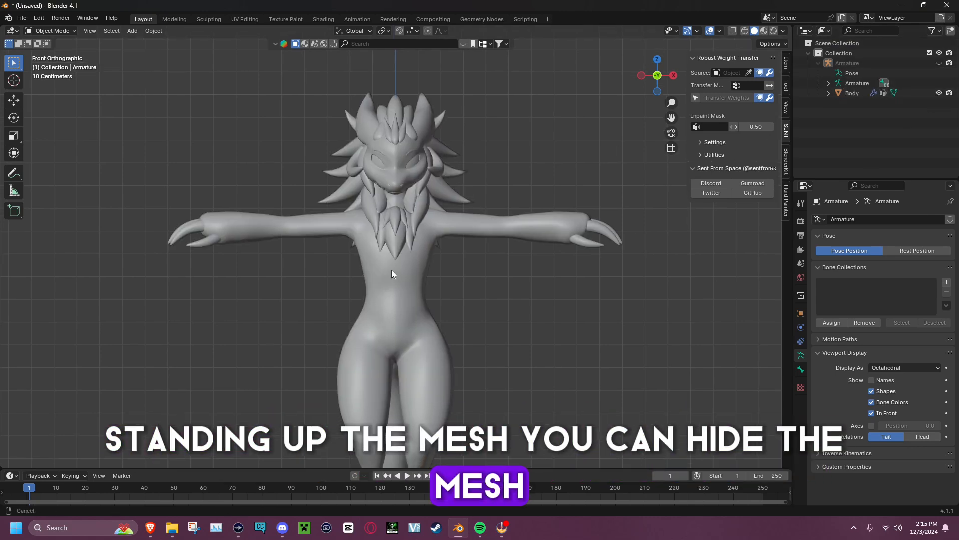
scroll(409, 206, down, 3)
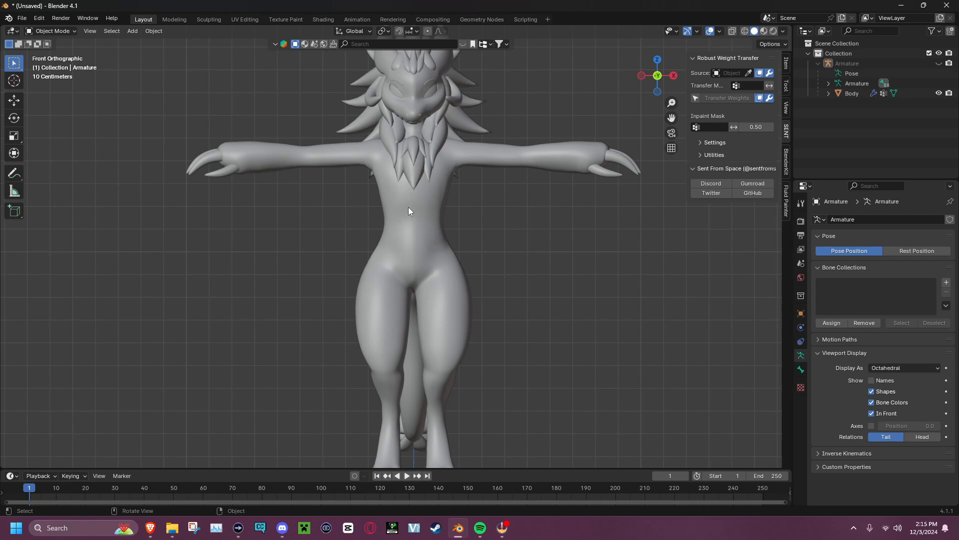
Step: Switch the viewport to Material Preview shading and display the full list of material slots on the Body mesh
click(764, 31)
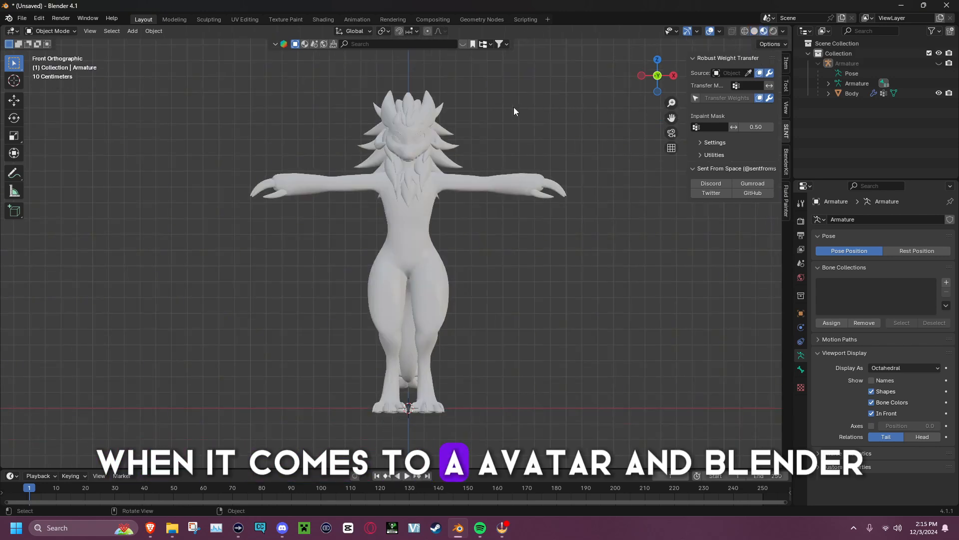
shift+middle_drag(498, 106, 516, 135)
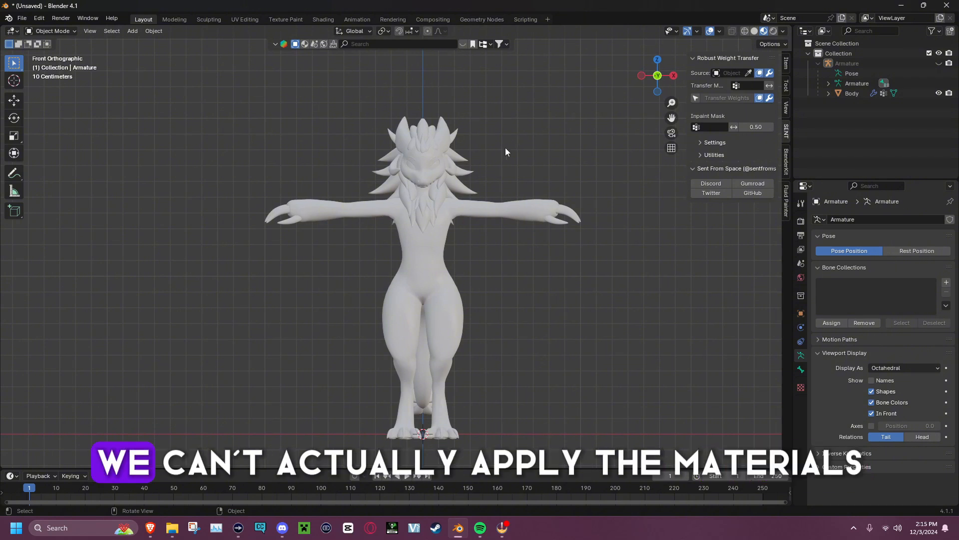
click(852, 93)
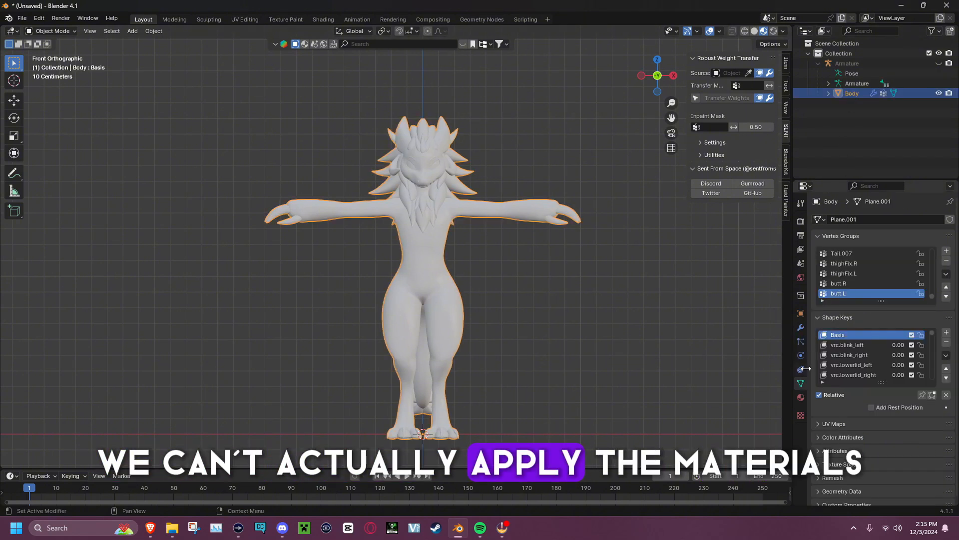
click(802, 397)
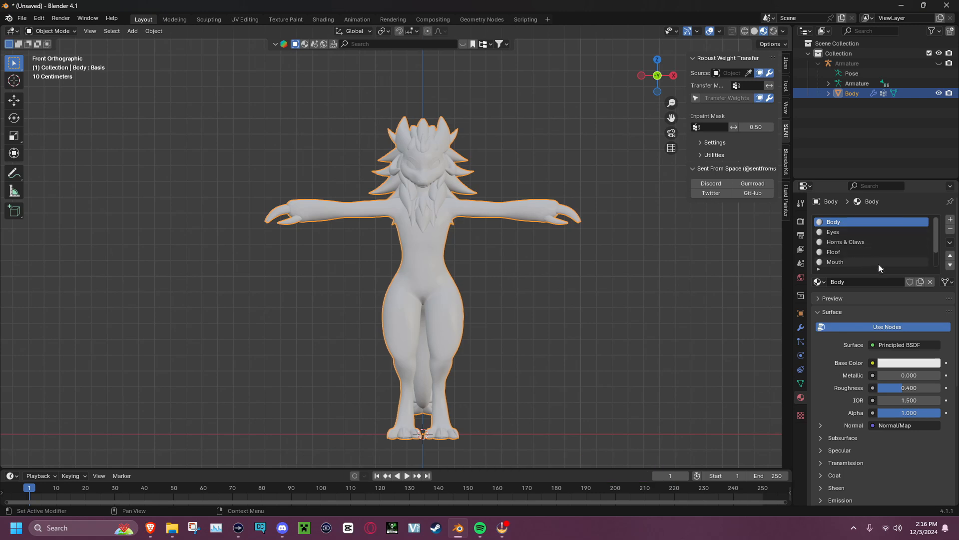
drag(882, 269, 873, 323)
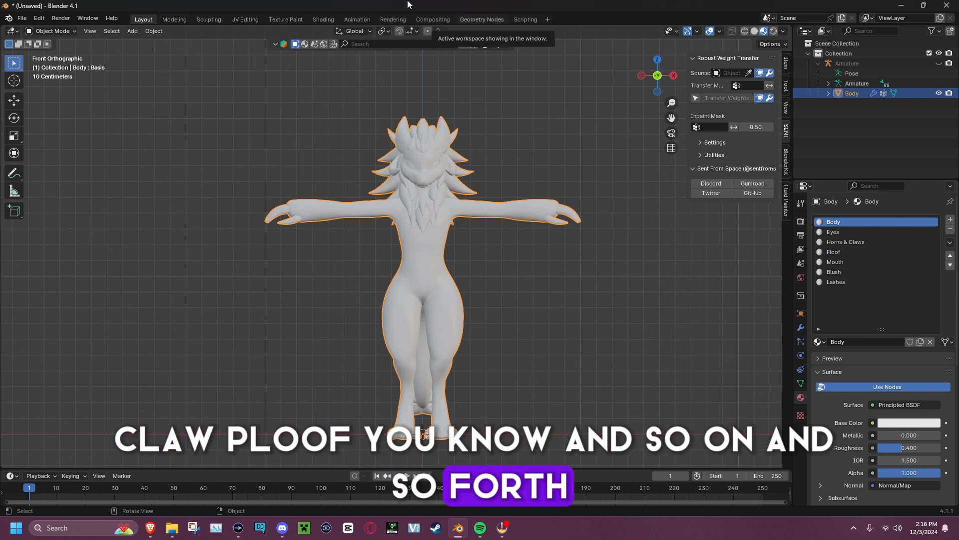
Step: Switch to the Shading workspace and place the File Explorer window with the Wickerbeast 2 folder clear of the shader nodes
click(323, 19)
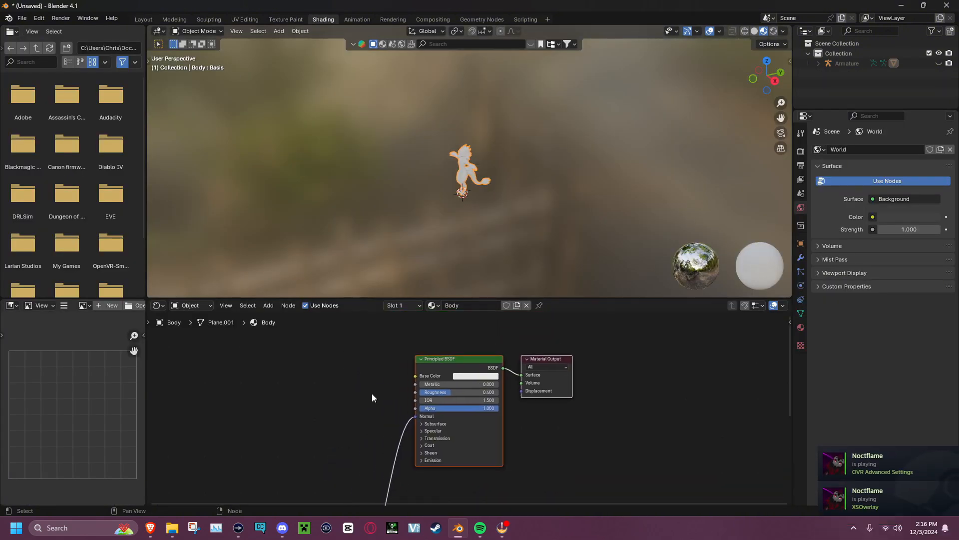
click(172, 527)
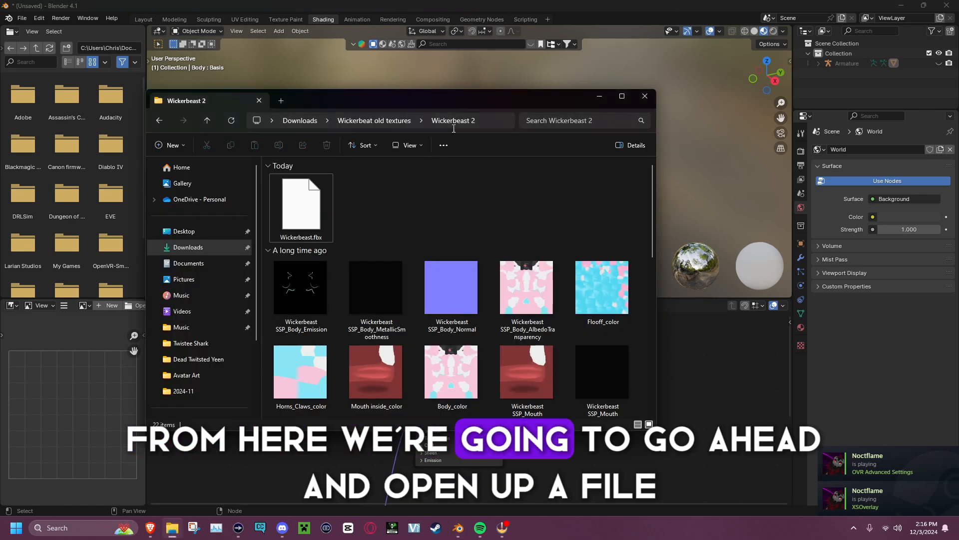
drag(469, 97, 316, 10)
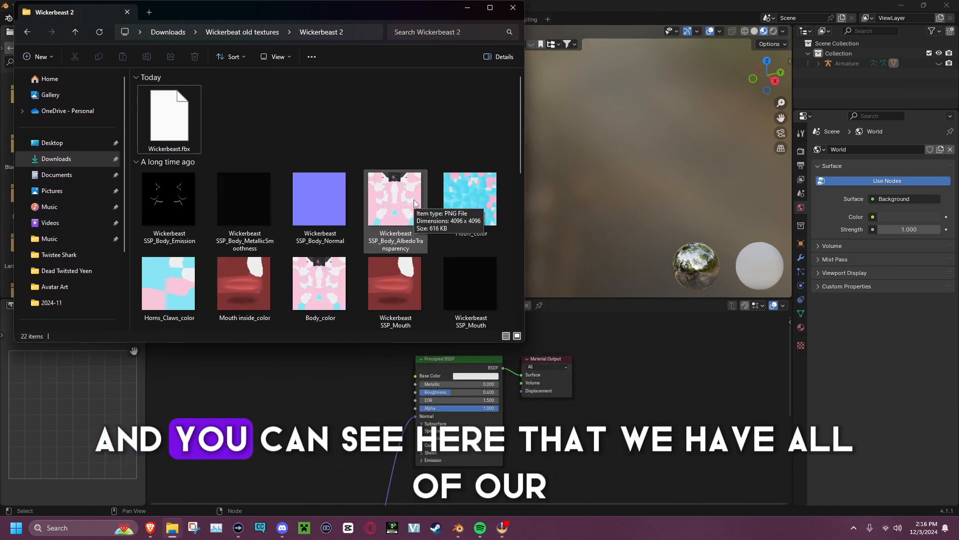
Step: Add the Wickerbeast SSP_Body_AlbedoTransparency texture to the Body material's nodes and connect its Color output to the Principled BSDF Base Color
scroll(414, 204, down, 5)
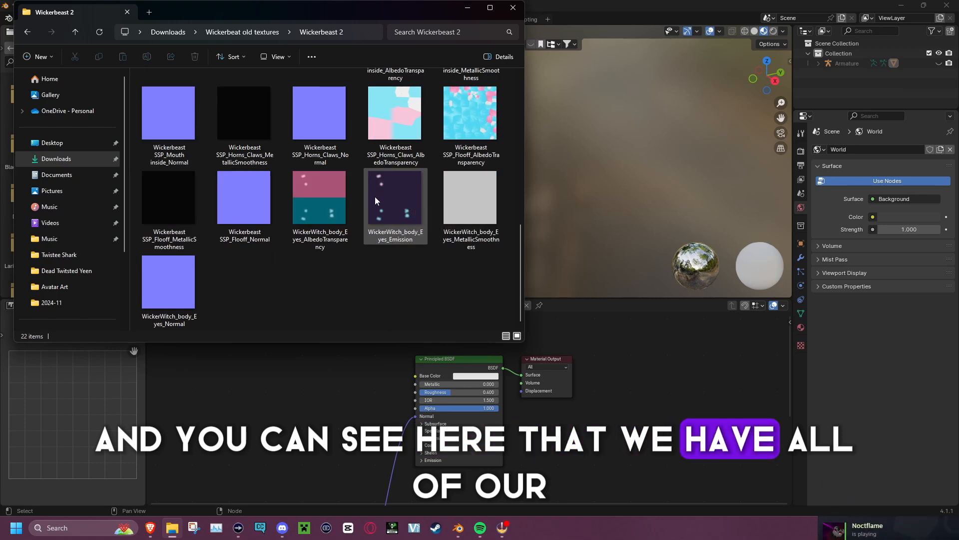
scroll(376, 199, up, 5)
scroll(288, 230, down, 5)
scroll(308, 253, up, 5)
scroll(310, 240, down, 5)
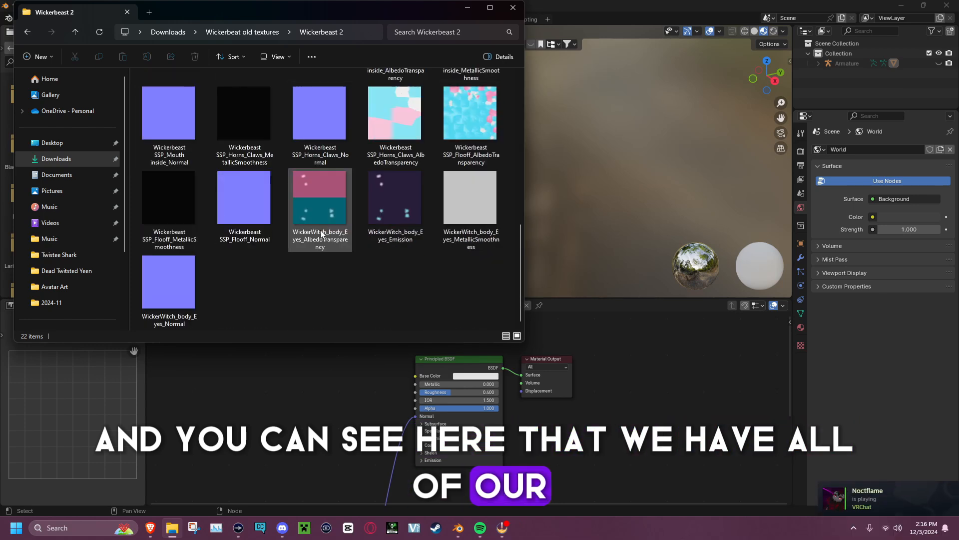
scroll(316, 226, up, 2)
scroll(290, 203, up, 3)
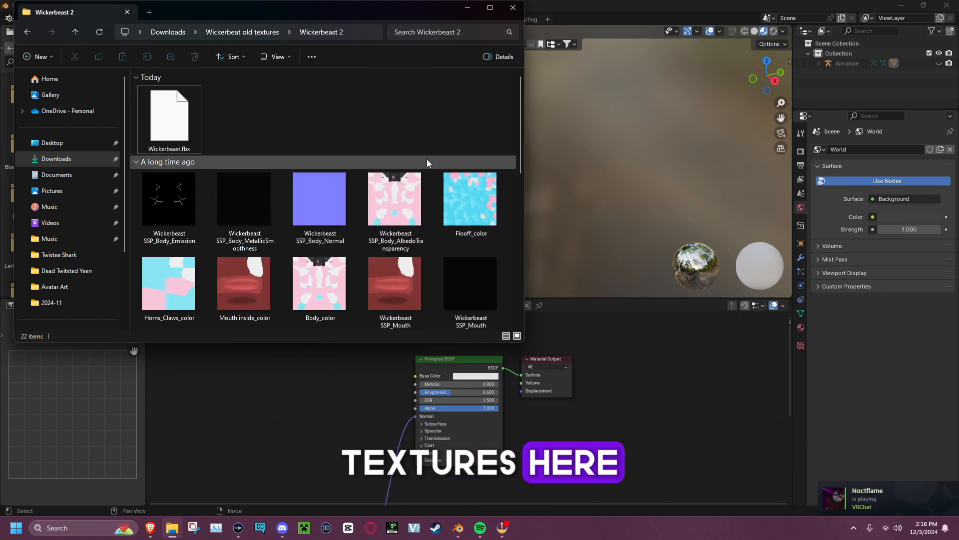
drag(403, 204, 415, 376)
drag(332, 393, 334, 342)
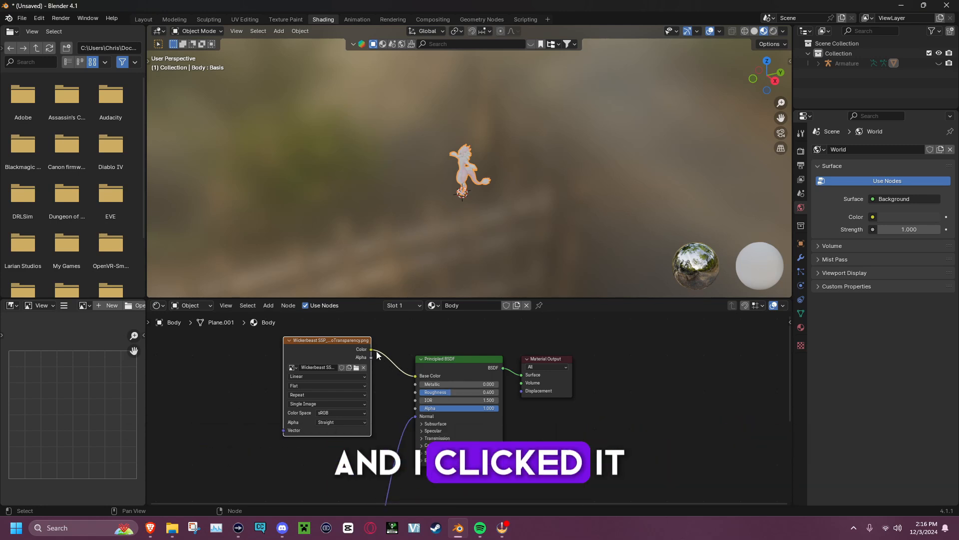
Step: Set the Body material's Roughness to 1.000 and check the finish on the avatar up close
scroll(487, 170, up, 10)
middle_drag(488, 169, 535, 247)
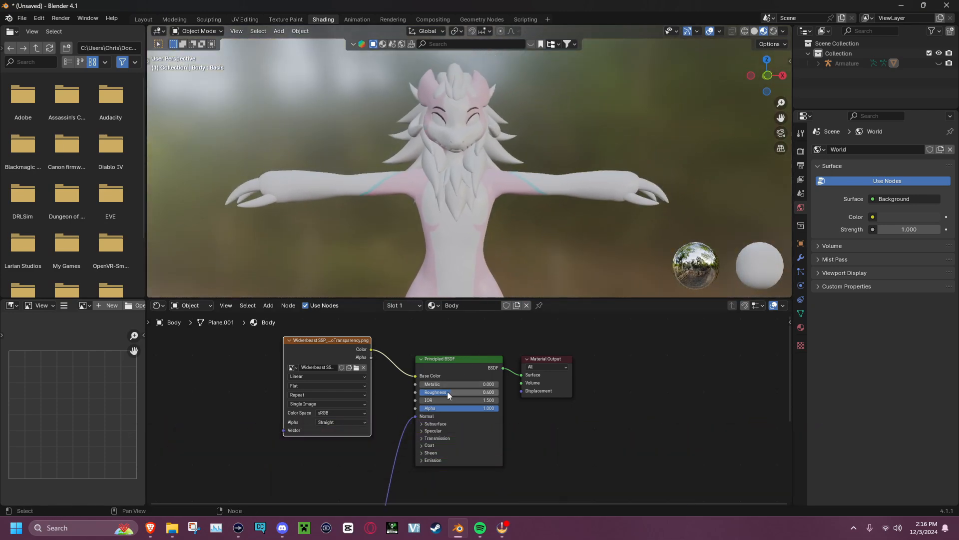
drag(451, 392, 496, 393)
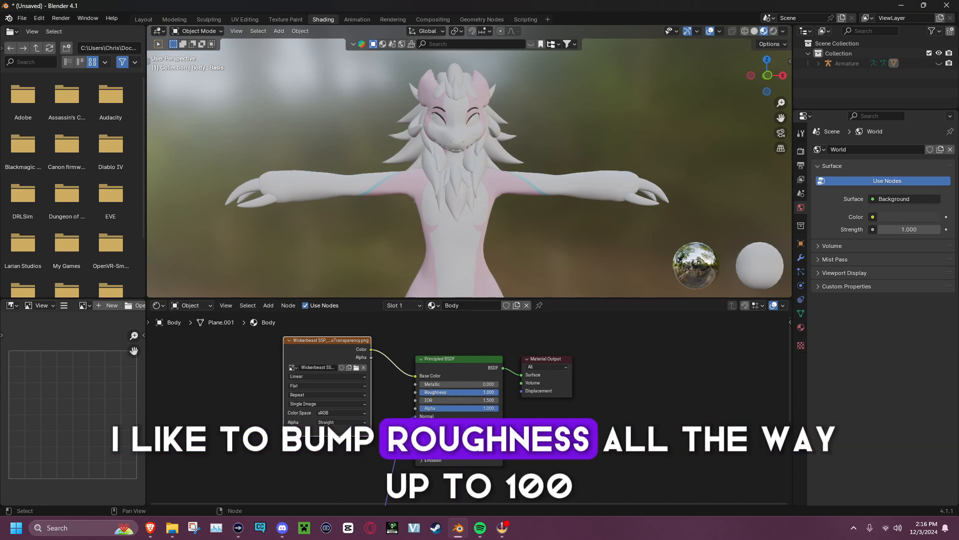
middle_drag(501, 216, 484, 177)
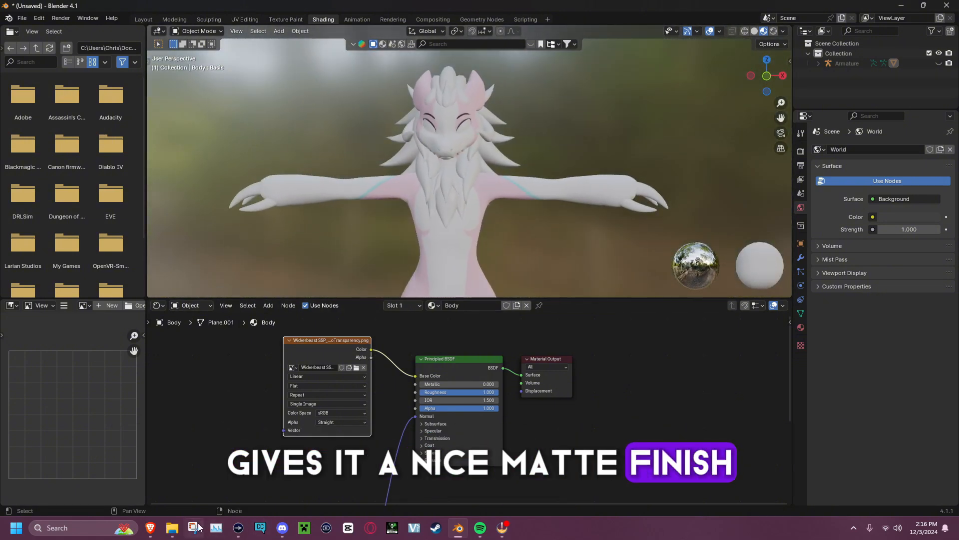
Step: Move the Normal/Map node closer to the Principled BSDF and add the Wickerbeast SSP_Body_Normal texture to the Body material's nodes
click(172, 527)
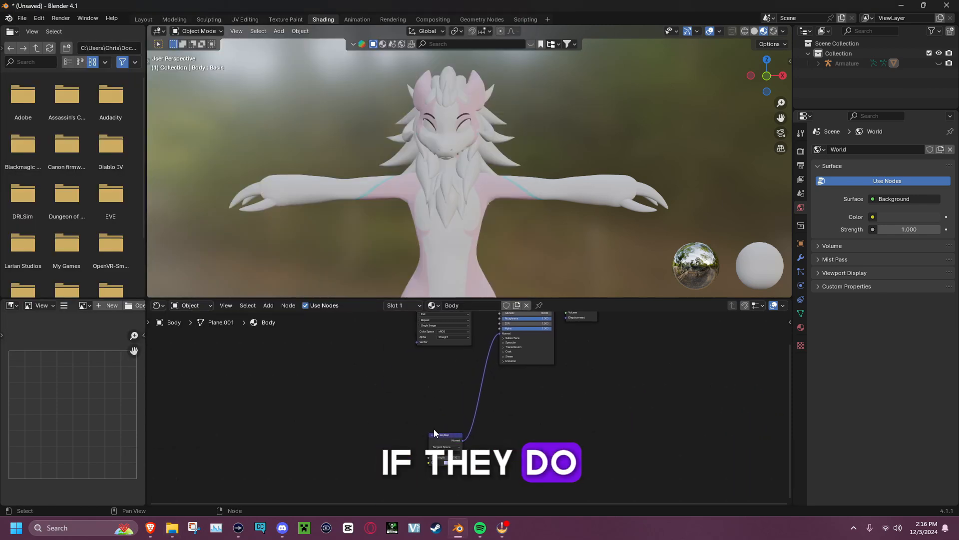
drag(446, 434, 471, 376)
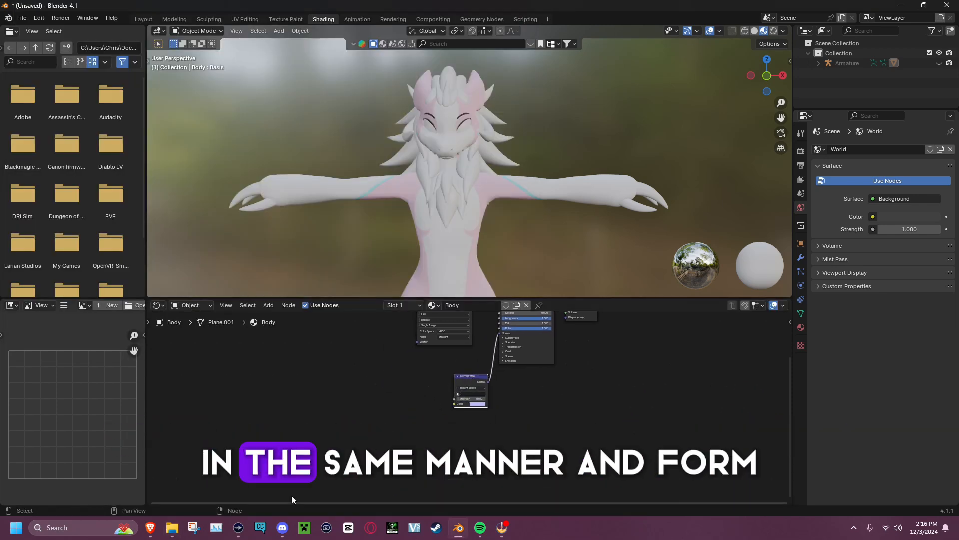
click(175, 524)
drag(308, 203, 325, 404)
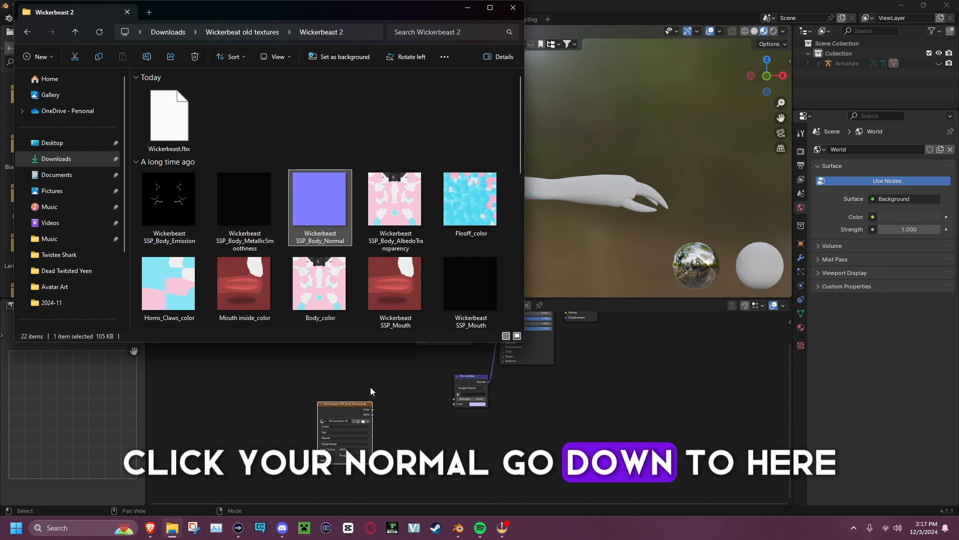
click(370, 387)
Step: Set the color space of the Wickerbeast SSP_Body_Normal image texture node to Non-Color
scroll(376, 412, up, 3)
middle_drag(348, 438, 450, 370)
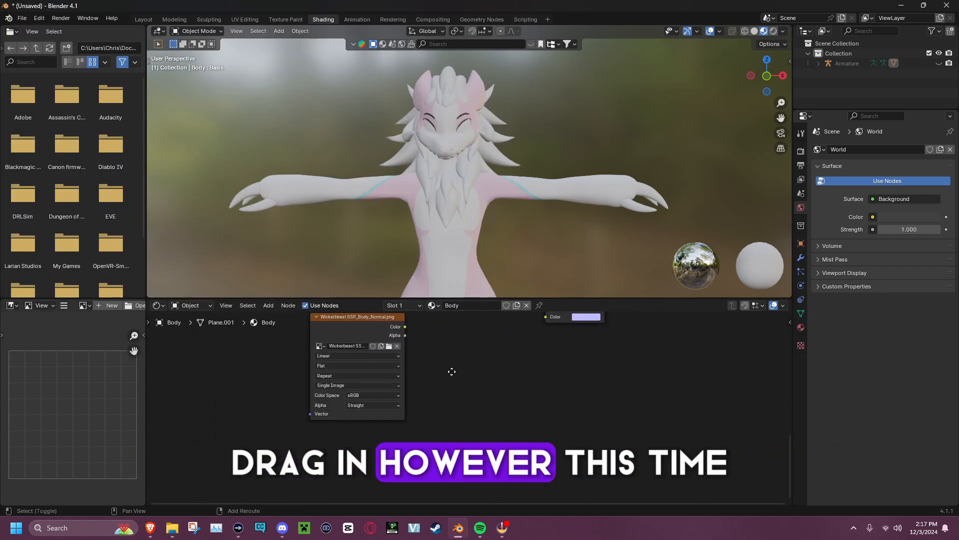
scroll(380, 403, up, 2)
middle_drag(379, 403, 552, 460)
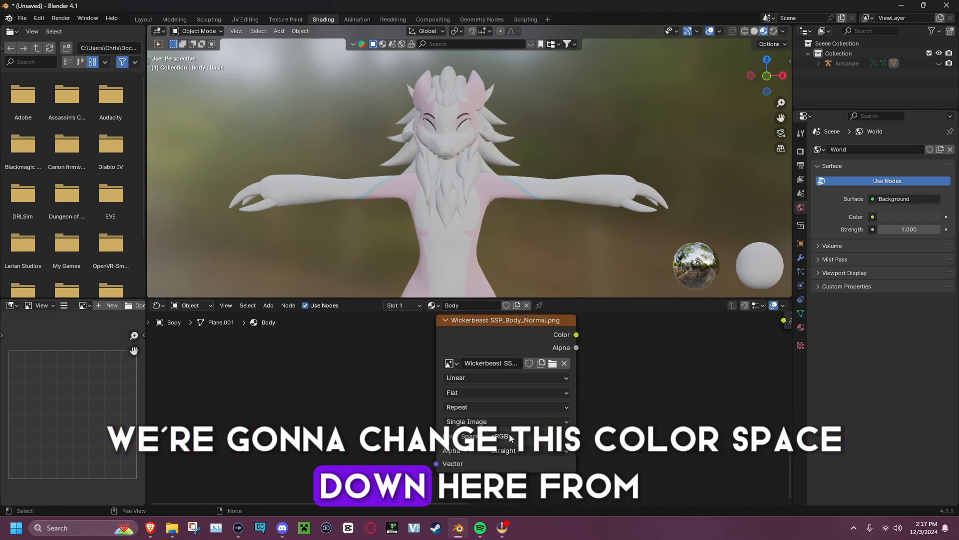
click(545, 436)
click(608, 386)
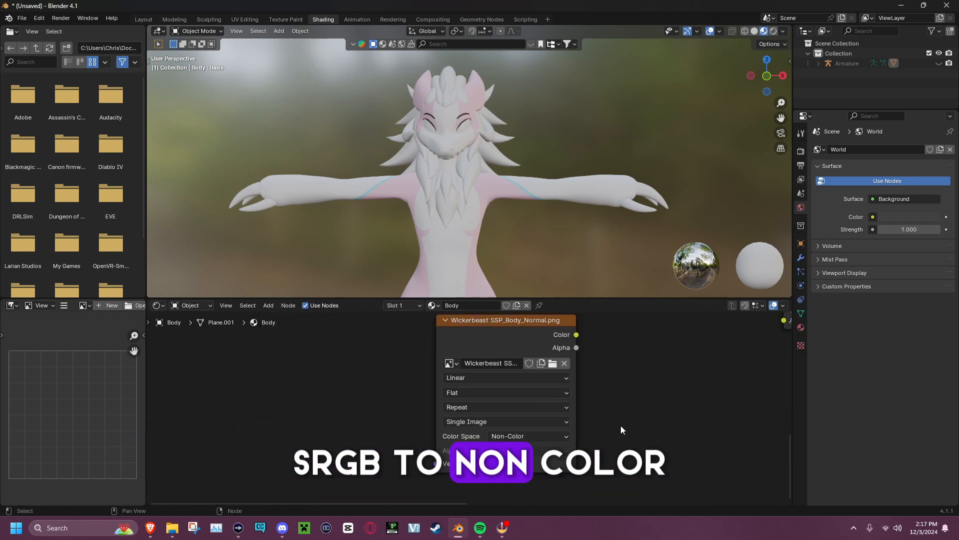
Step: Connect the normal texture's Color output to the Normal/Map node's Color input and place the texture node beside it
middle_drag(645, 420, 497, 433)
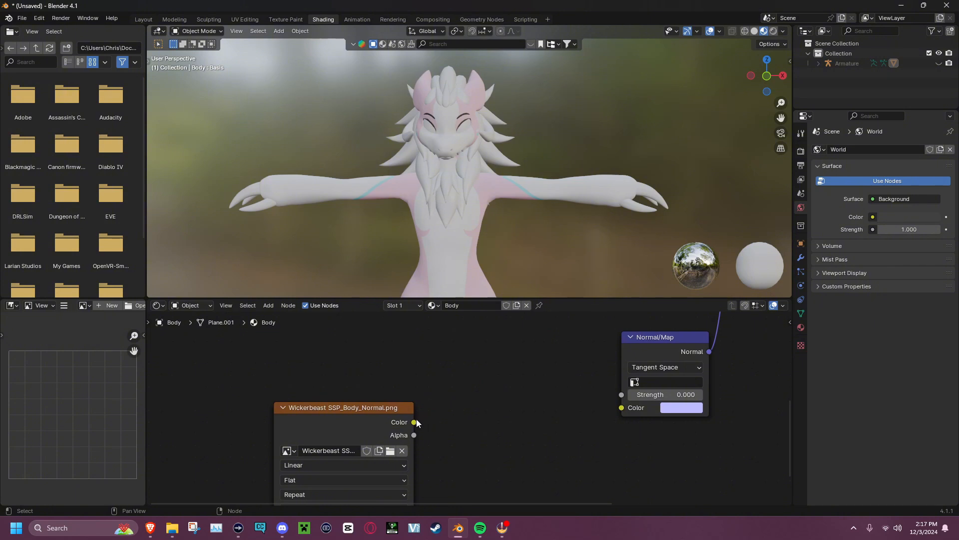
drag(415, 422, 619, 408)
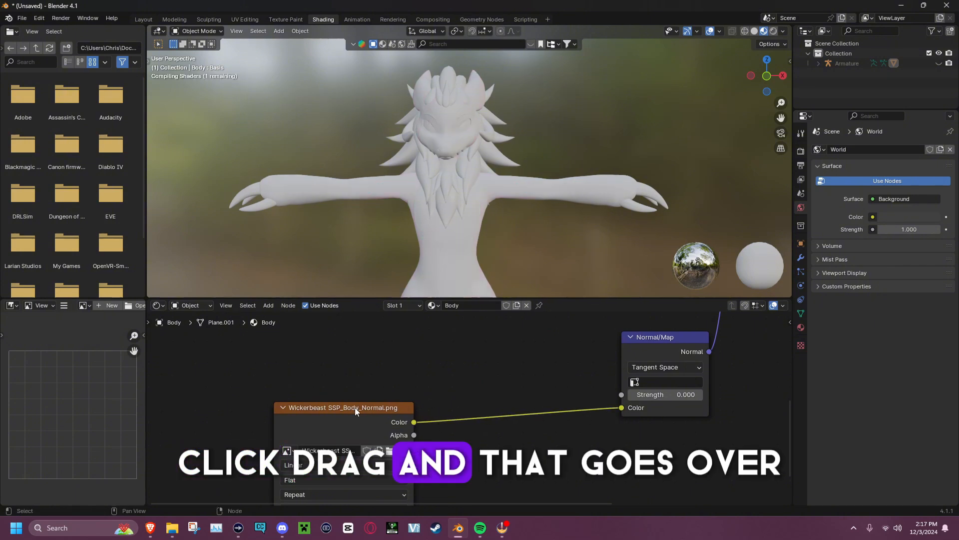
drag(355, 407, 515, 344)
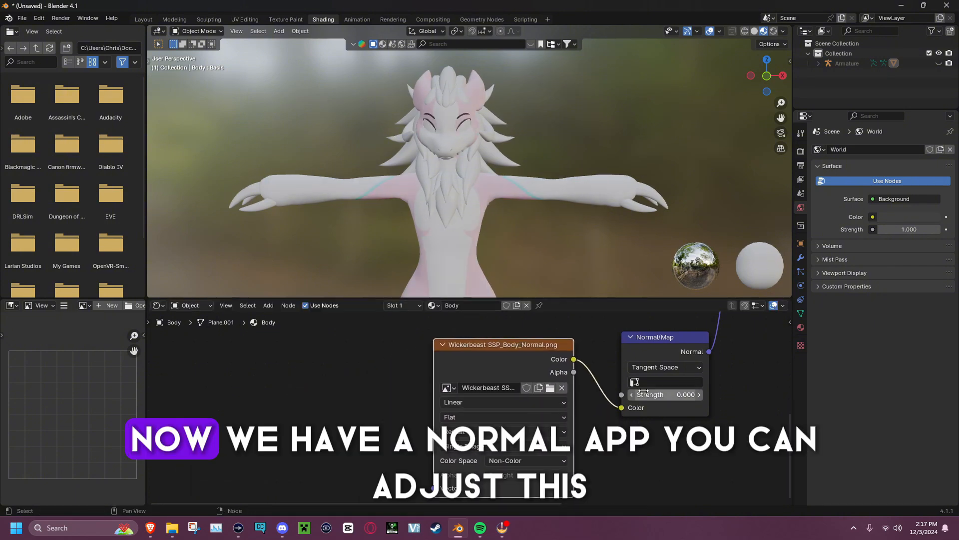
Step: Set the Normal/Map node's Strength to 1.000 and check the effect on the avatar from an angle
mouse_move(644, 391)
mouse_down()
mouse_move(669, 391)
mouse_move(662, 394)
mouse_up()
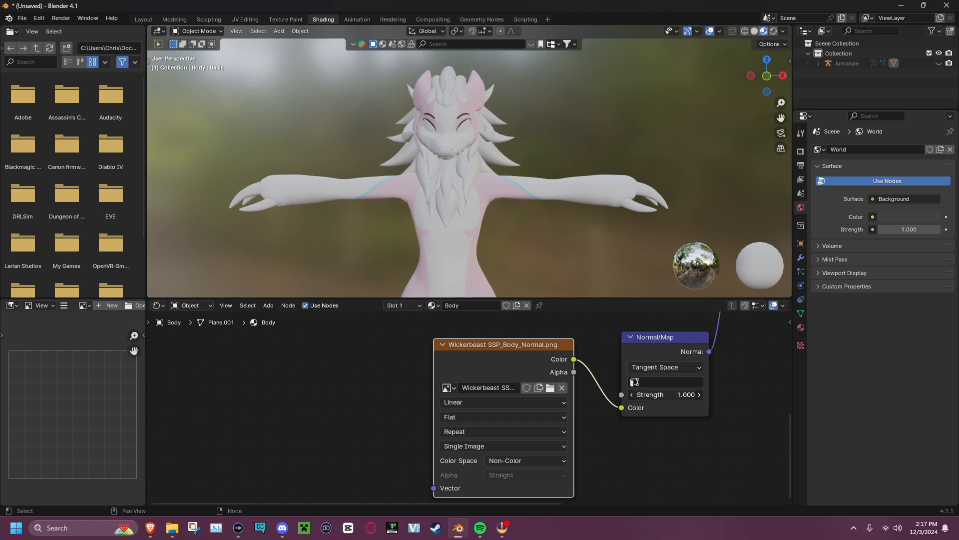
middle_drag(607, 146, 359, 354)
scroll(360, 368, down, 2)
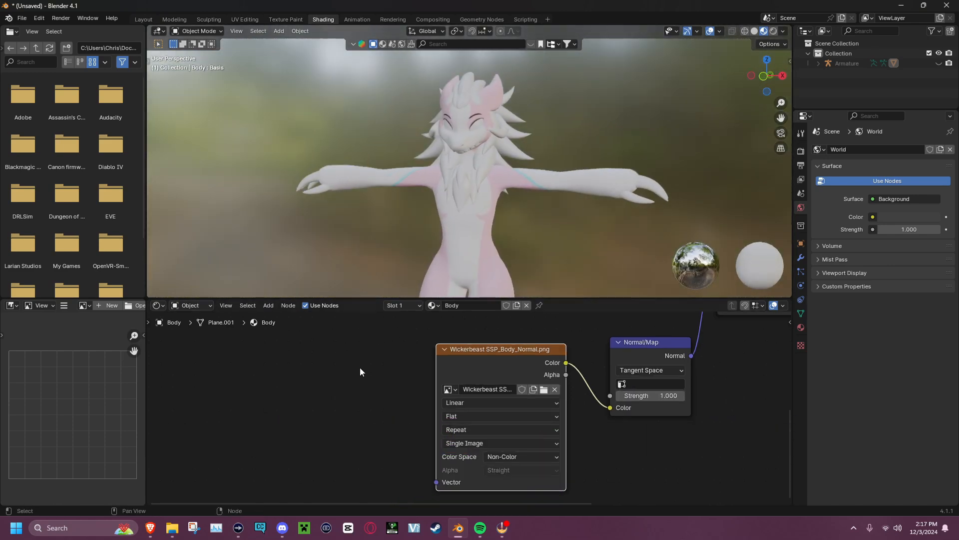
Step: Select the Eyes material slot and look through the Wickerbeast 2 folder for the matching eye textures
click(801, 327)
click(840, 162)
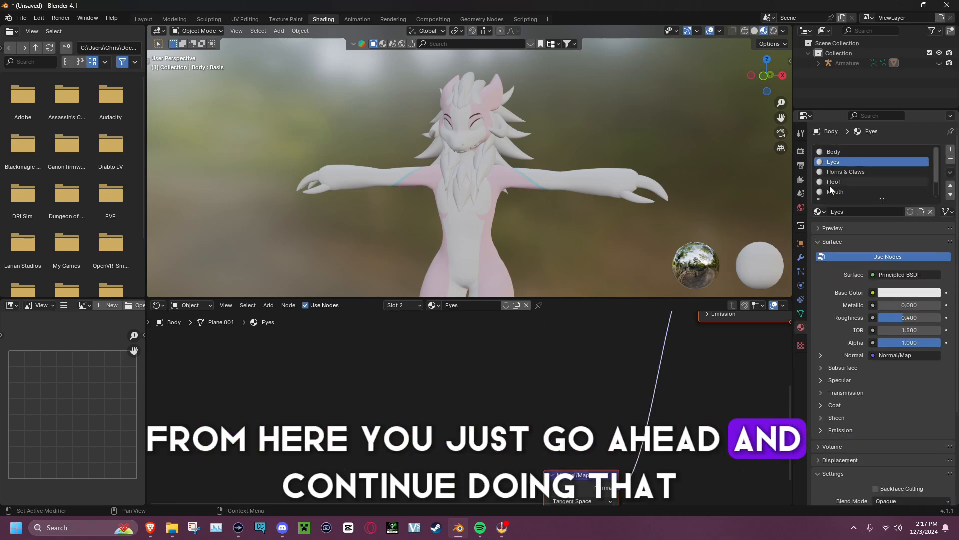
scroll(470, 394, down, 2)
middle_drag(501, 356, 470, 435)
click(172, 527)
scroll(393, 252, down, 5)
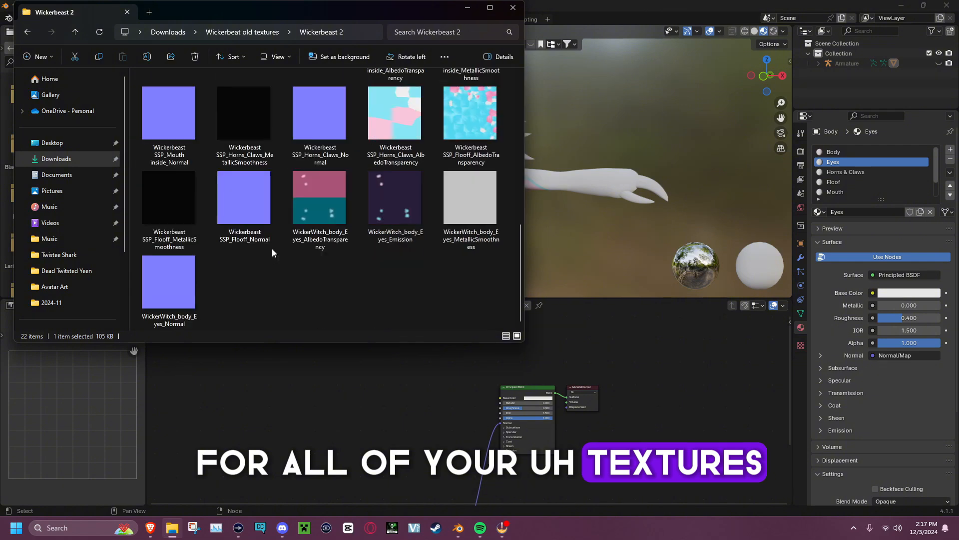
scroll(397, 248, up, 3)
scroll(389, 267, down, 3)
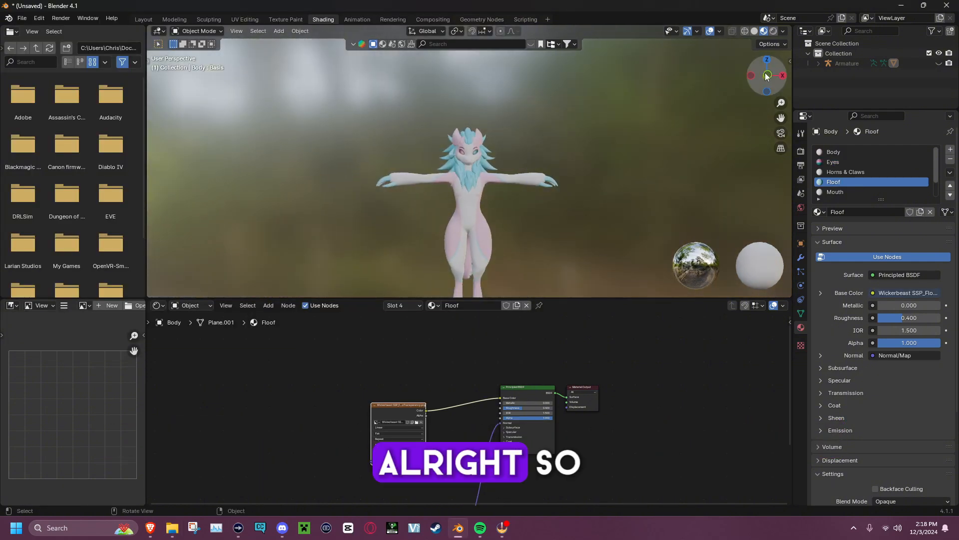
Step: Examine the textured avatar from the front and review the Body mesh's material slots
click(768, 76)
scroll(544, 236, up, 6)
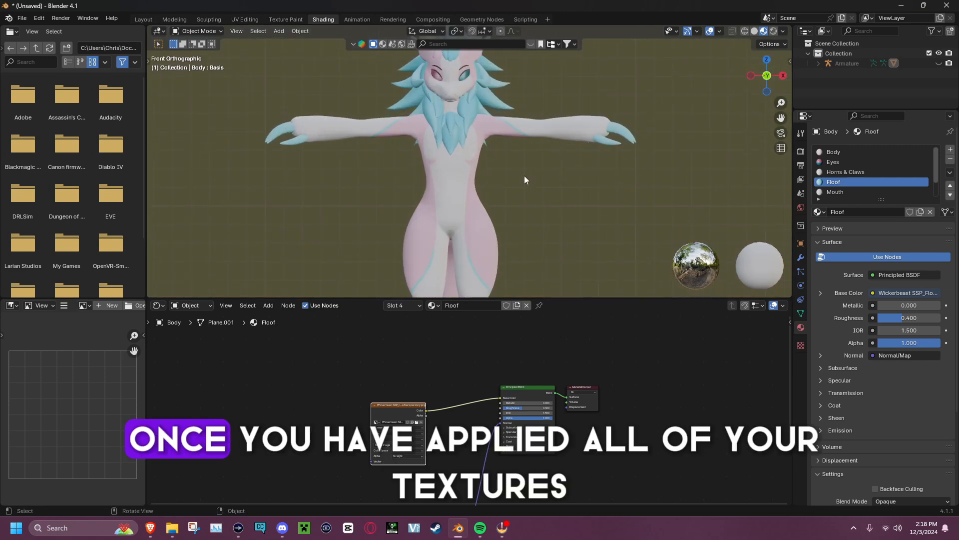
shift+middle_drag(499, 118, 519, 234)
scroll(868, 171, down, 2)
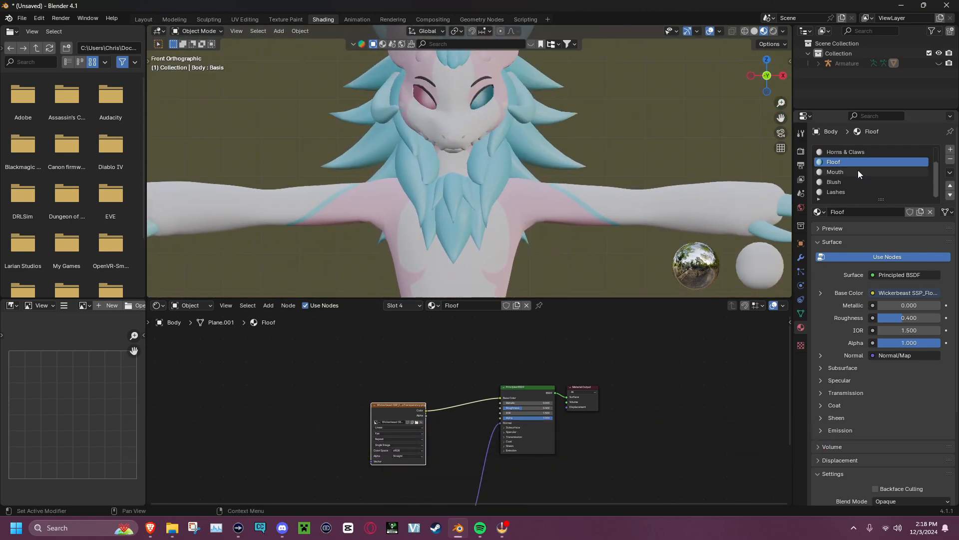
scroll(839, 188, up, 2)
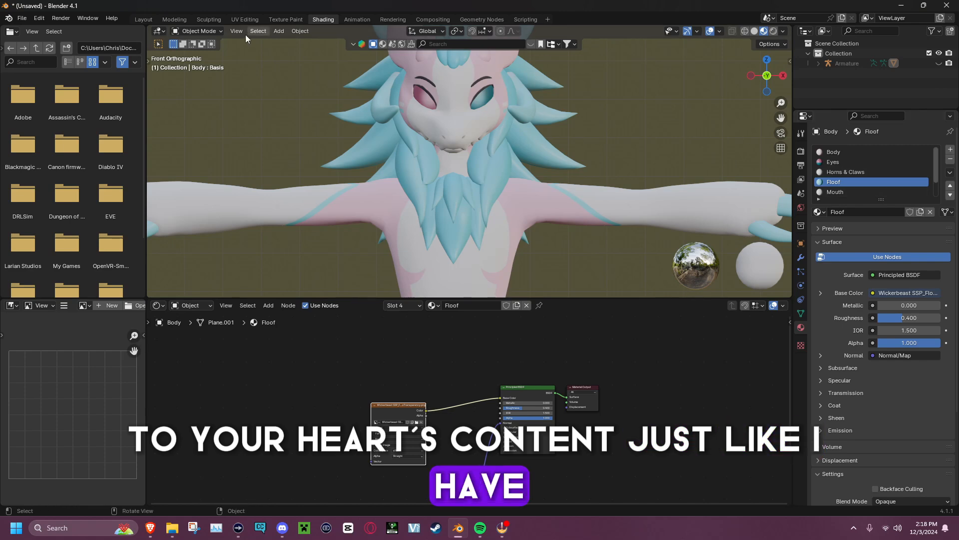
Step: Return to the Layout workspace and show the textured avatar in front orthographic view
click(146, 20)
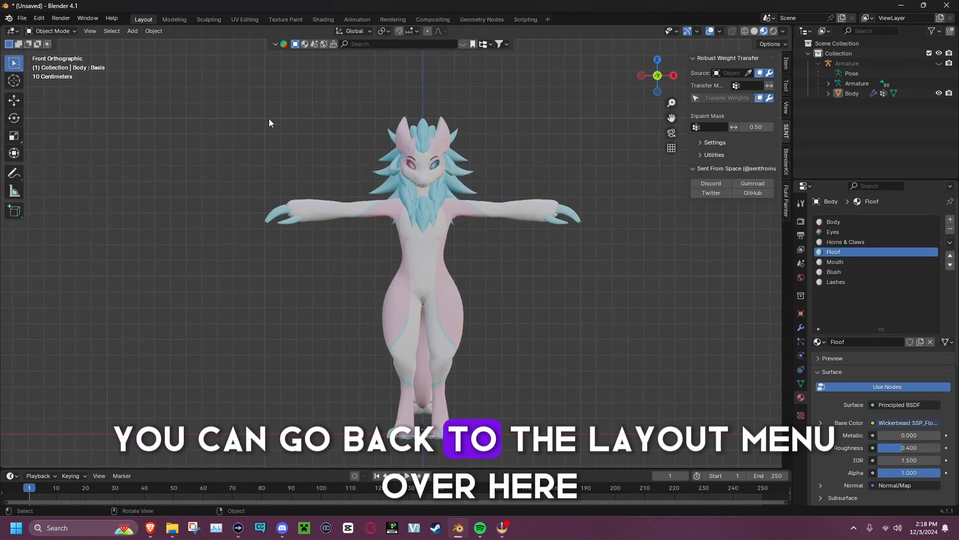
middle_drag(525, 118, 452, 143)
key(KP_1)
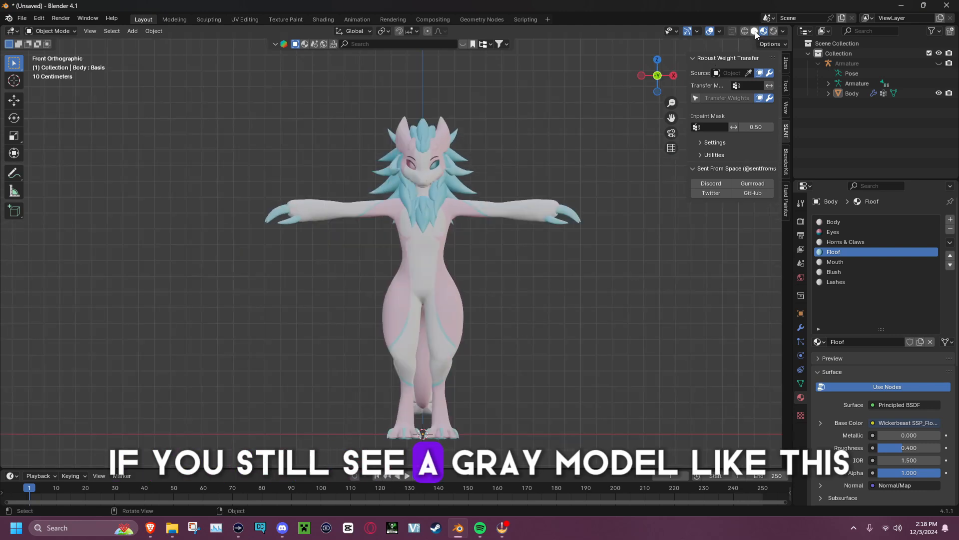
Step: Compare the avatar in Solid, Material Preview and Rendered shading, ending in Material Preview from the front
click(754, 31)
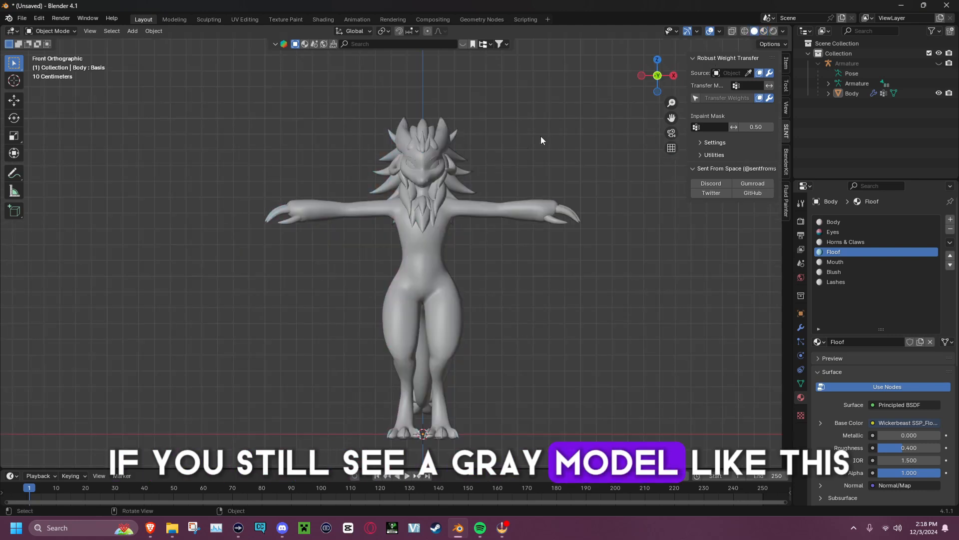
click(764, 31)
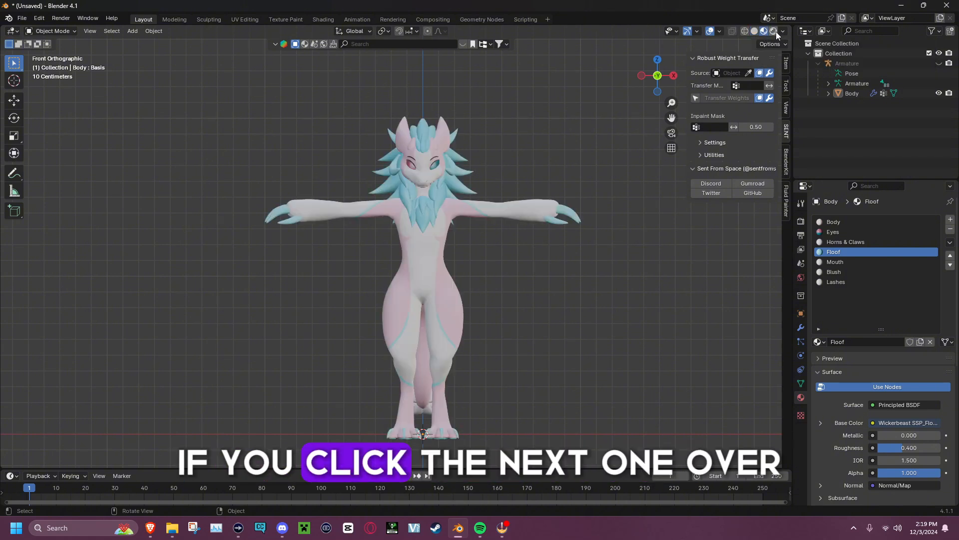
click(775, 32)
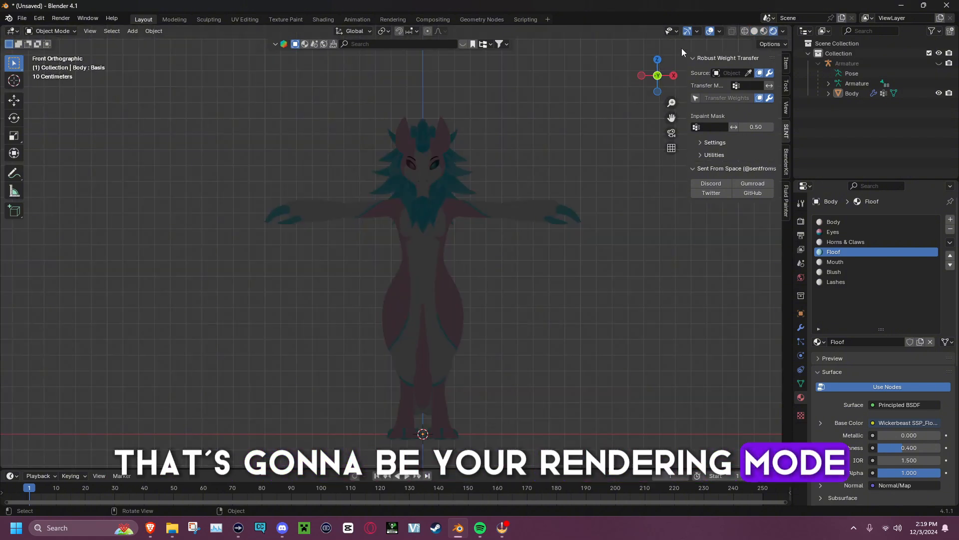
middle_drag(516, 119, 545, 116)
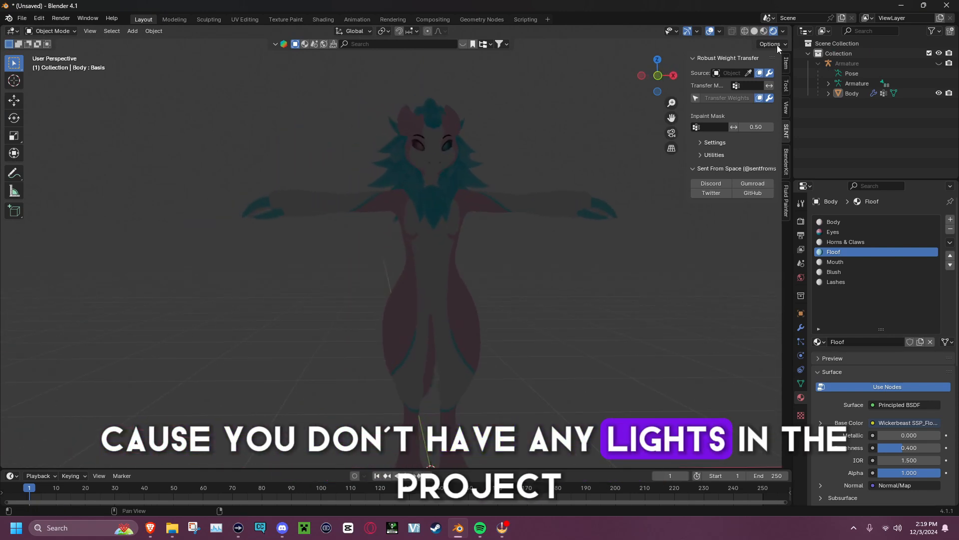
click(764, 31)
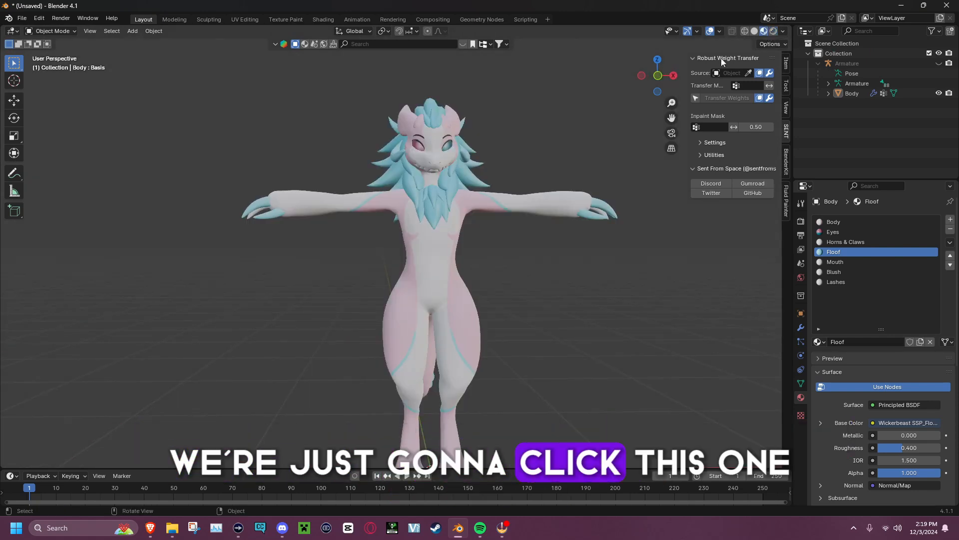
click(658, 77)
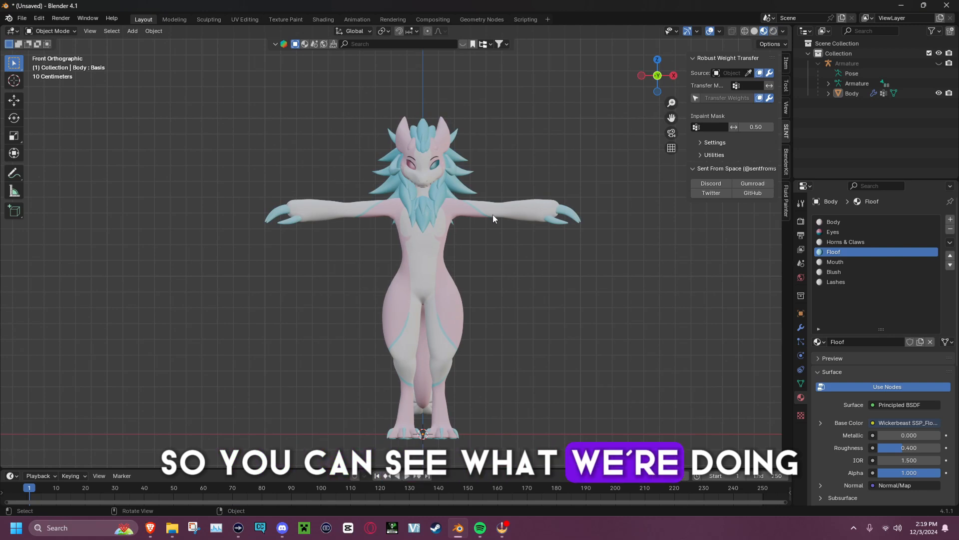
Step: Import Strapped Shirt.fbx from the Strapped Shirt folder into the avatar scene
scroll(460, 229, up, 3)
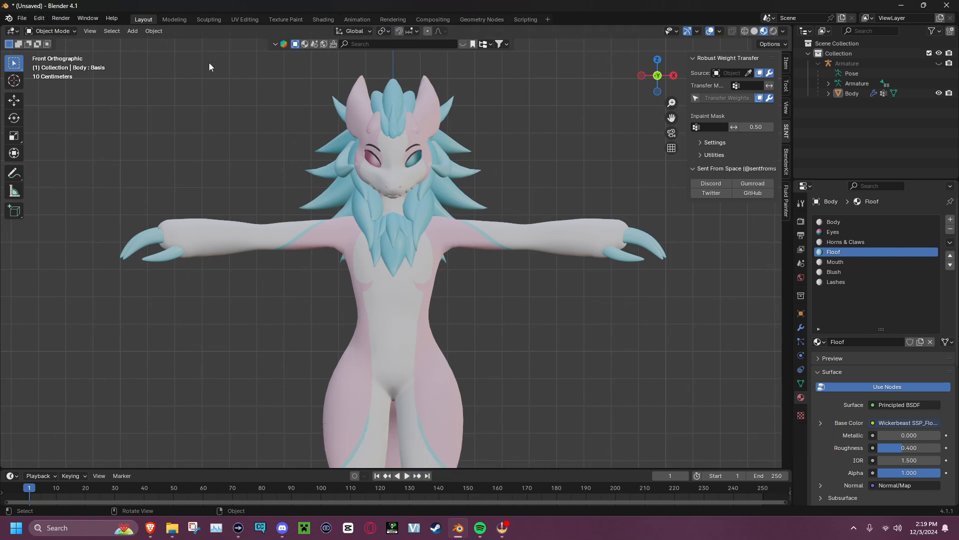
click(22, 17)
mouse_move(50, 160)
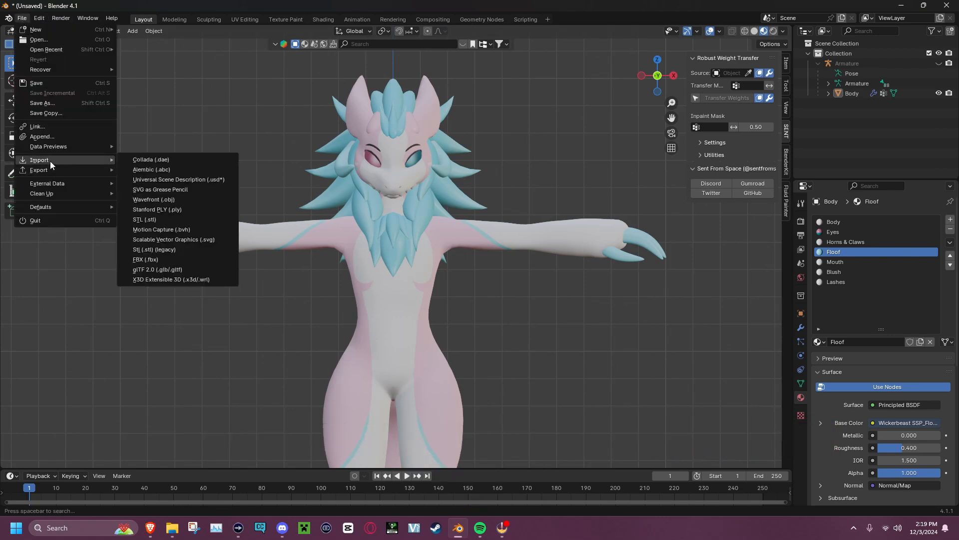
click(160, 259)
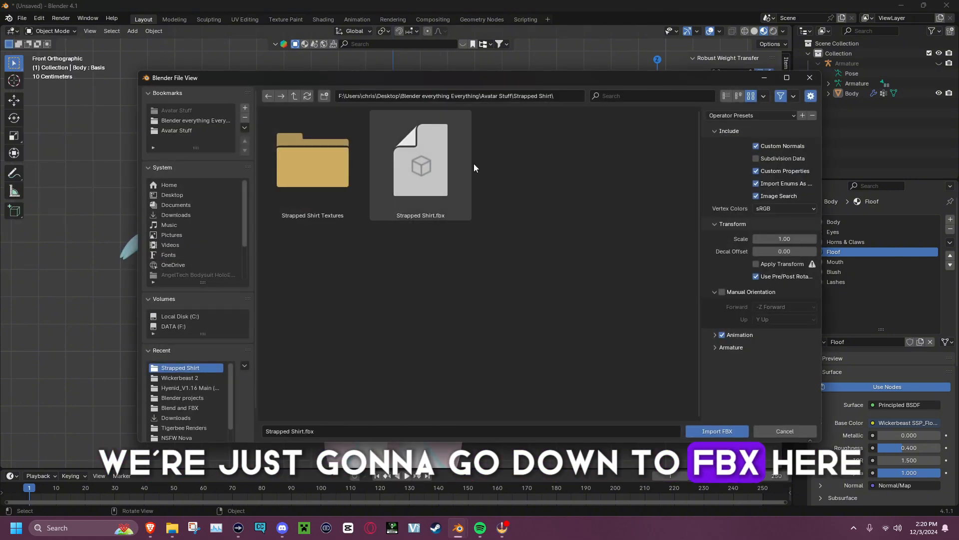
click(443, 160)
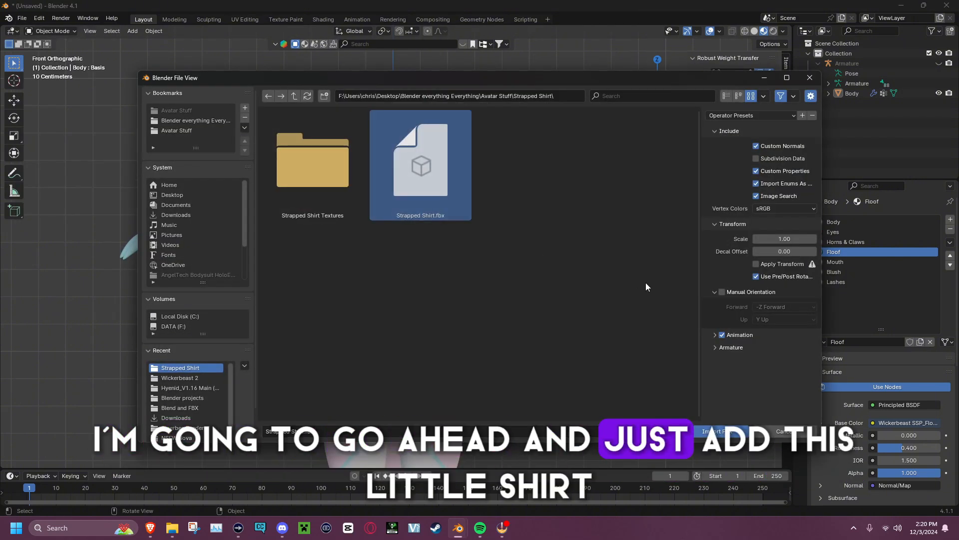
click(715, 345)
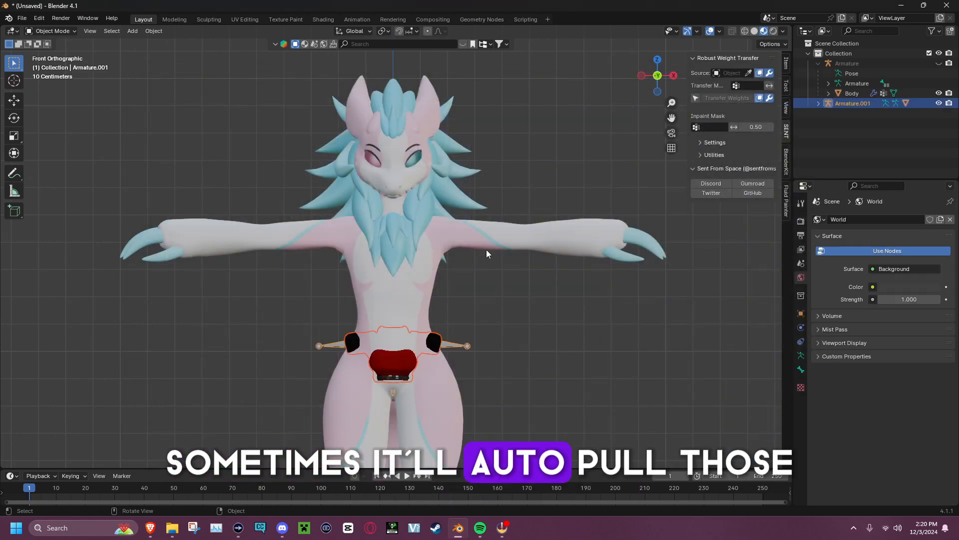
Step: Scale the imported shirt and its armature up uniformly to nearly twice their size
scroll(484, 295, down, 4)
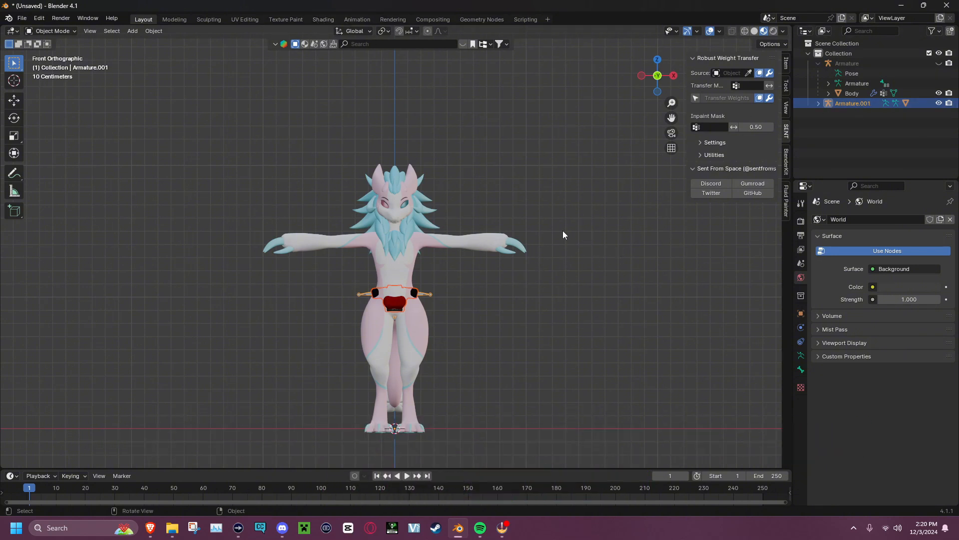
scroll(472, 230, up, 4)
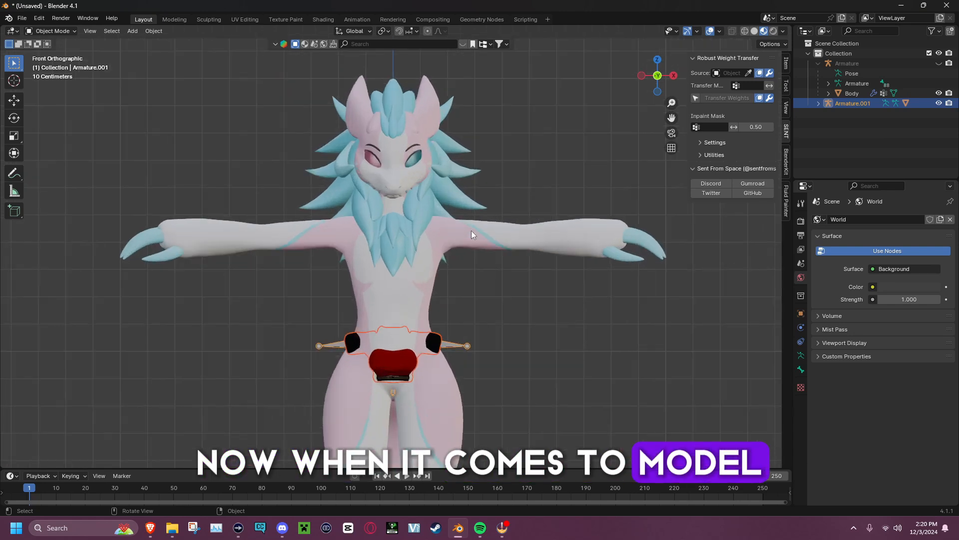
scroll(274, 296, down, 2)
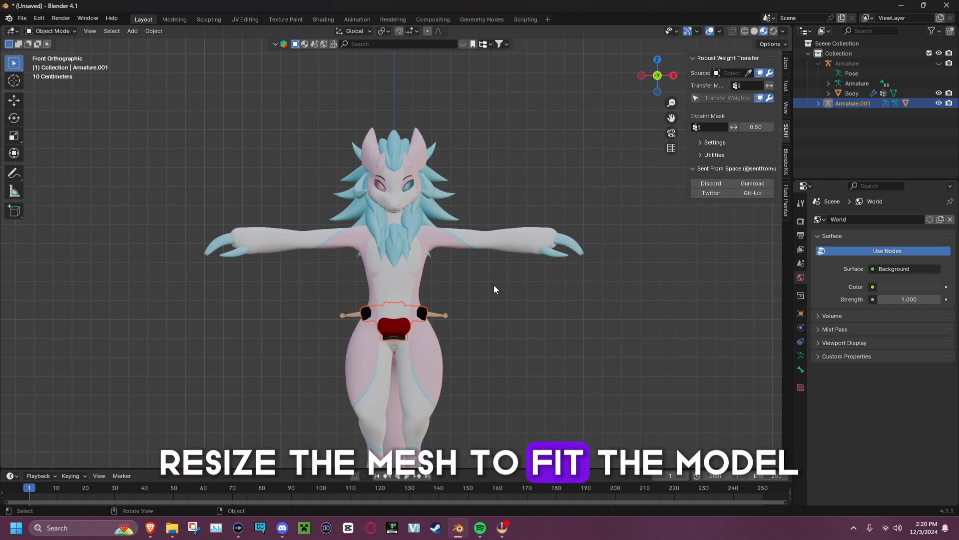
key(g)
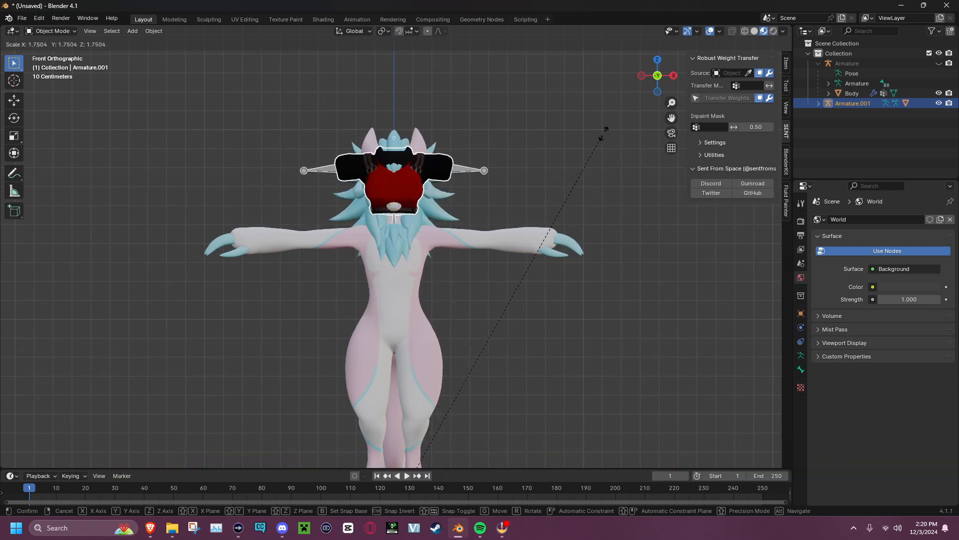
click(629, 98)
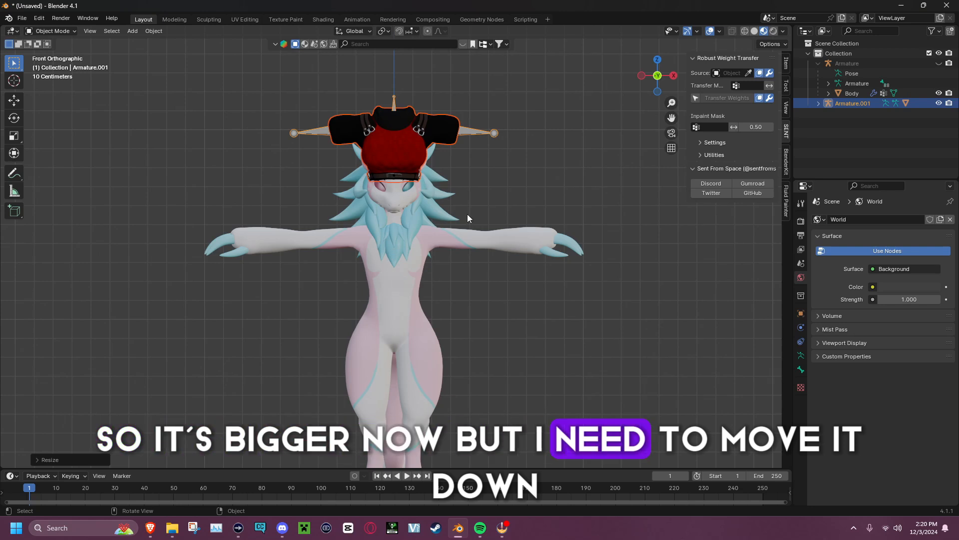
Step: Move the shirt and its armature straight down along the Z axis onto the avatar's torso
key(g)
key(z)
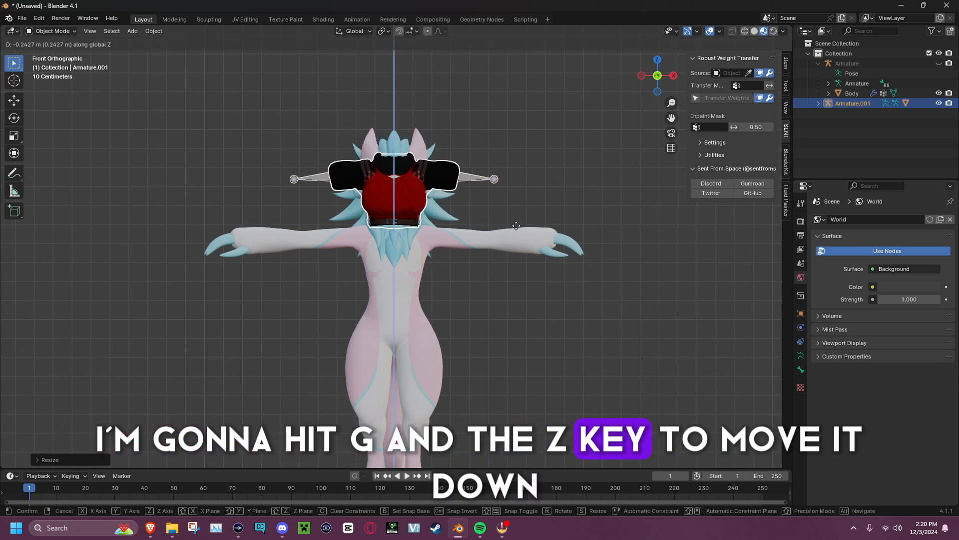
click(503, 278)
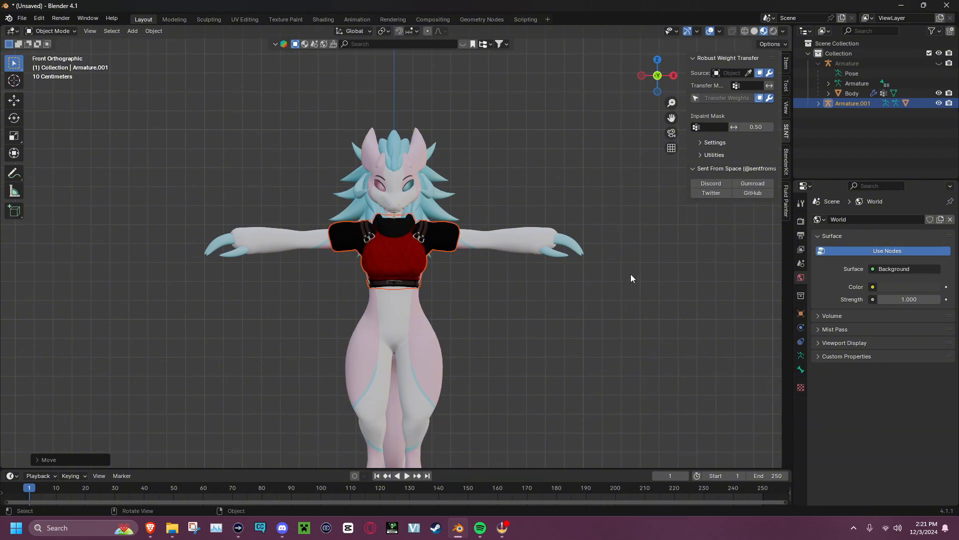
Step: Try moving the shirt back and forth along the Y axis and sideways along the X axis
middle_drag(617, 268, 506, 285)
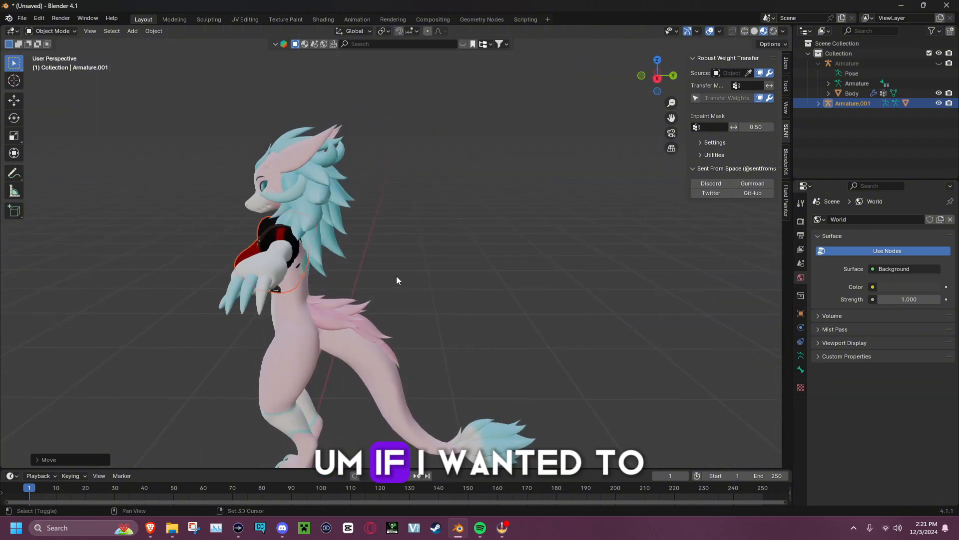
middle_drag(396, 279, 486, 262)
key(g)
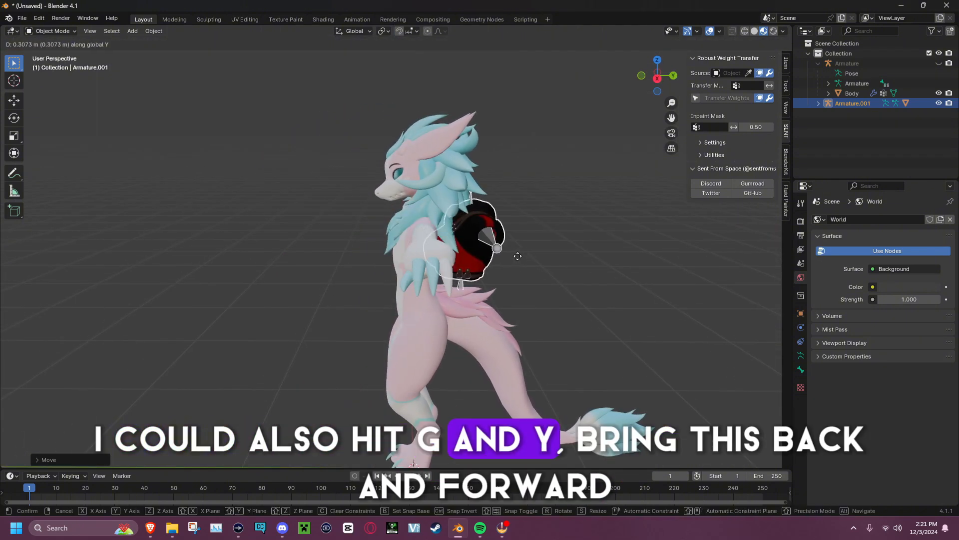
key(y)
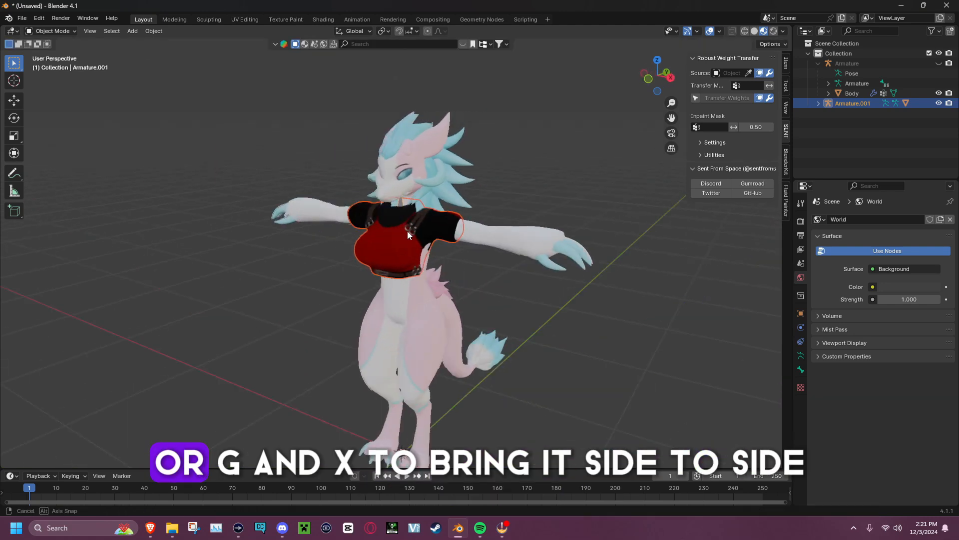
key(g)
key(x)
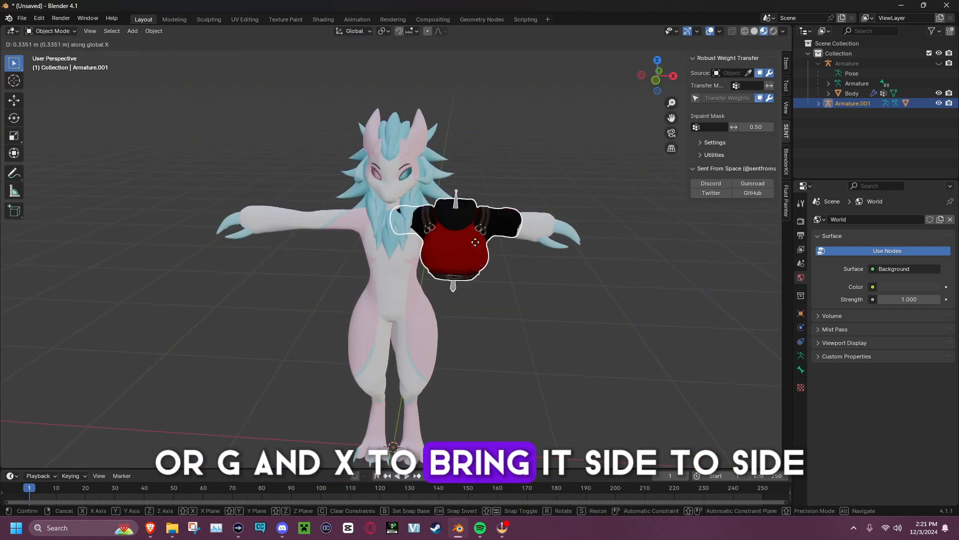
click(398, 241)
Step: Move the shirt about 0.05 m back along the Y axis to line it up with the torso, and deselect it
middle_drag(535, 275, 419, 257)
key(g)
key(y)
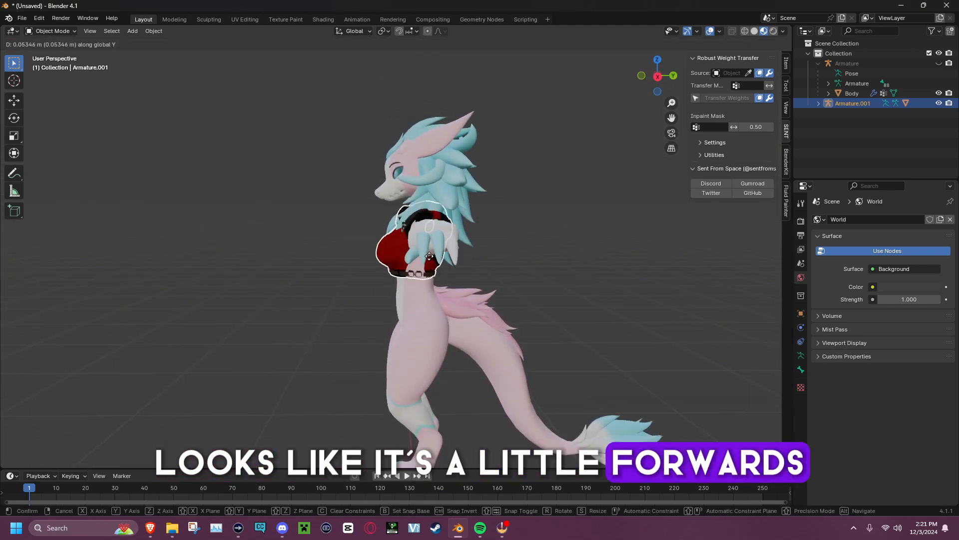
click(428, 255)
middle_drag(447, 259, 572, 271)
middle_drag(398, 232, 360, 205)
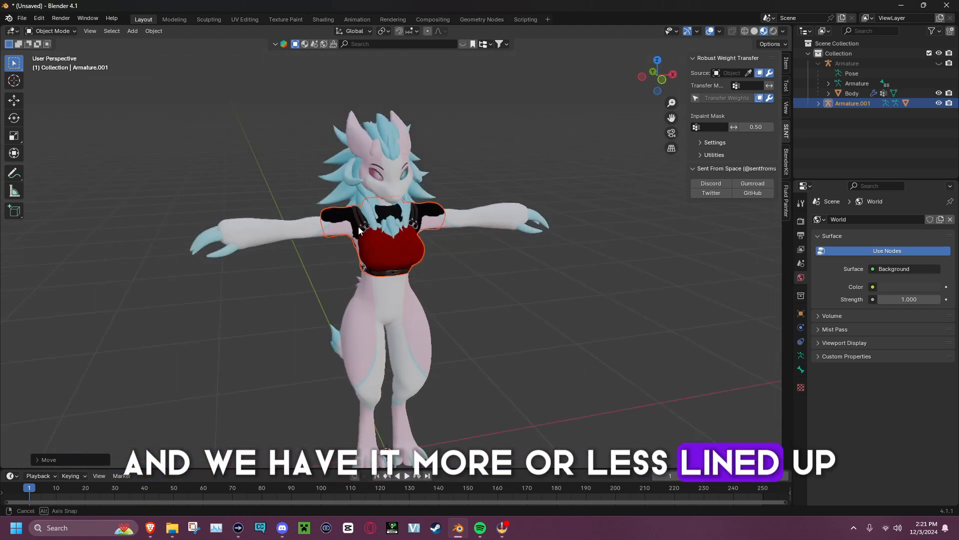
scroll(411, 195, up, 5)
shift+middle_drag(423, 276, 436, 297)
click(517, 209)
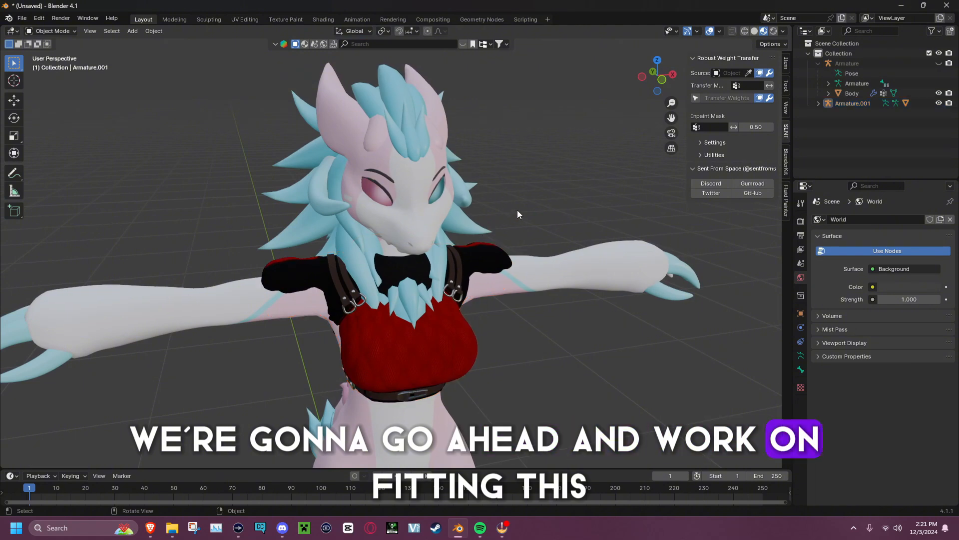
Step: Select the avatar's body mesh, show its shape keys and enlarge the list to display more of them
middle_drag(551, 217, 504, 272)
scroll(450, 275, down, 4)
middle_drag(323, 279, 448, 262)
scroll(400, 225, up, 4)
click(372, 203)
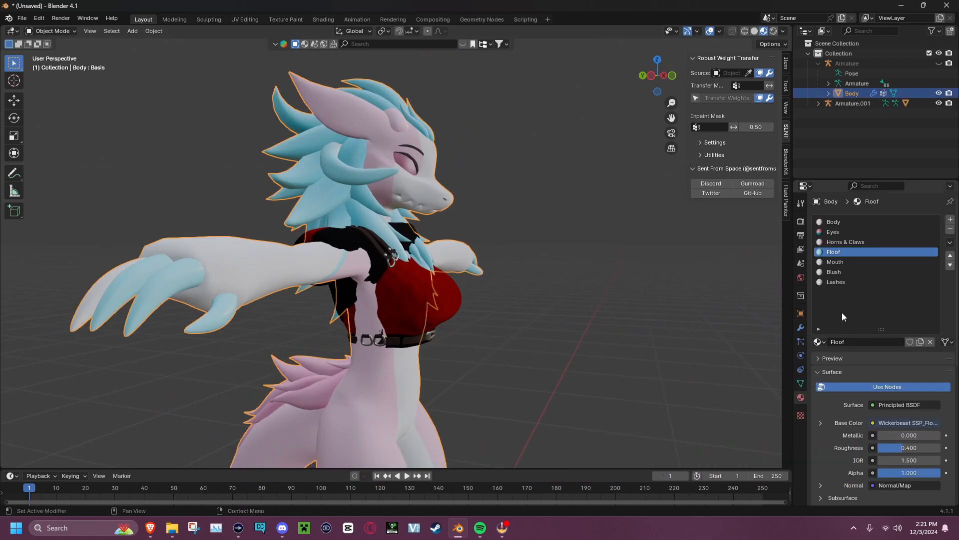
click(801, 383)
scroll(907, 354, down, 5)
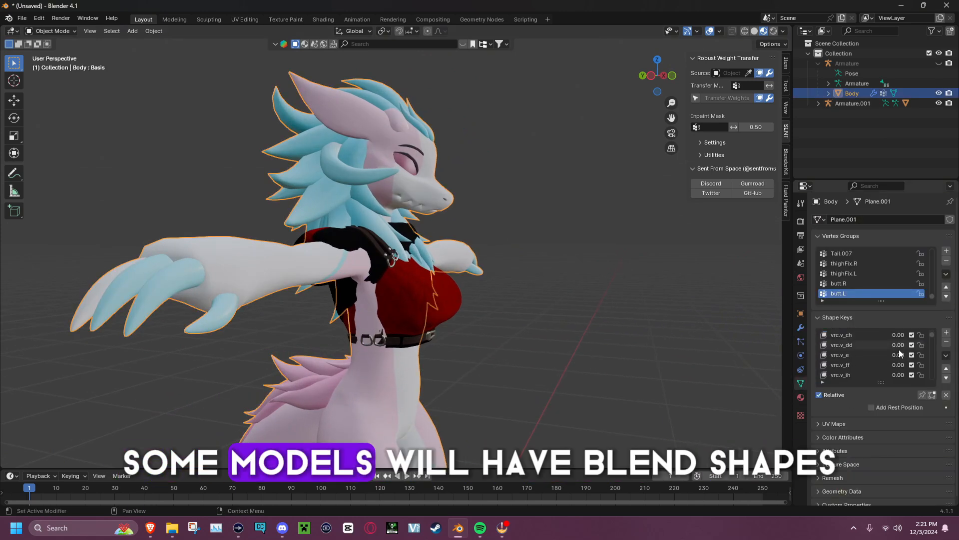
drag(888, 382, 887, 492)
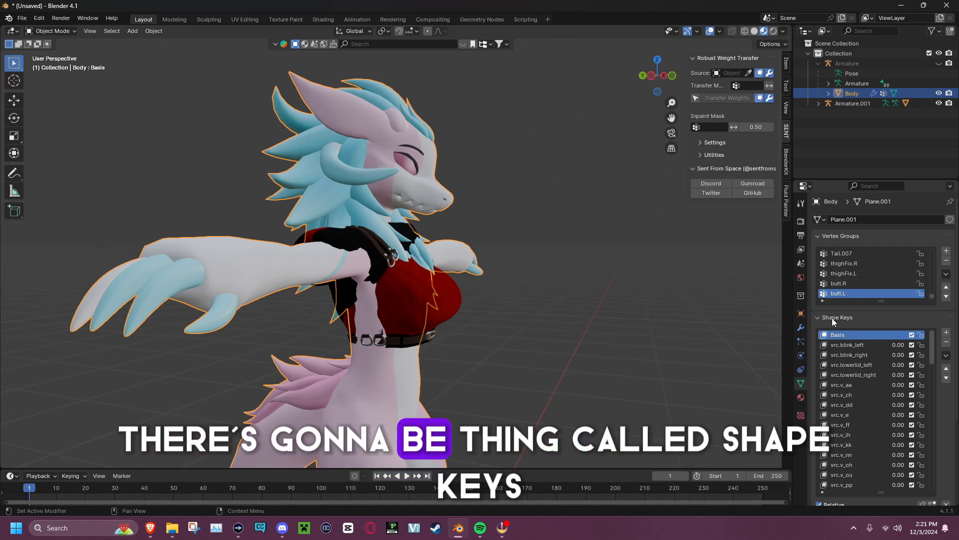
Step: Preview the vrc.v_oh mouth shape key and other facial expressions on the body, returning their values to 0
scroll(869, 394, down, 16)
scroll(869, 394, up, 7)
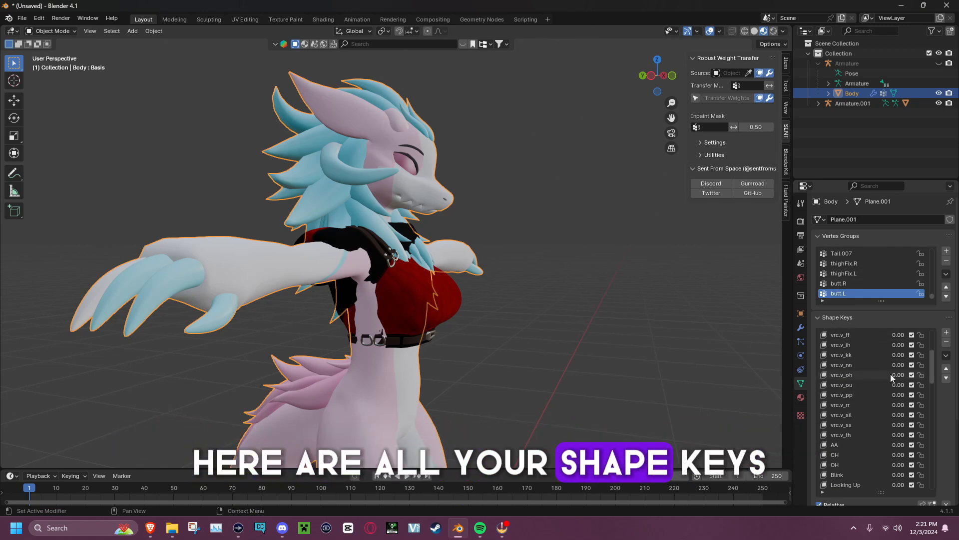
drag(890, 374, 890, 374)
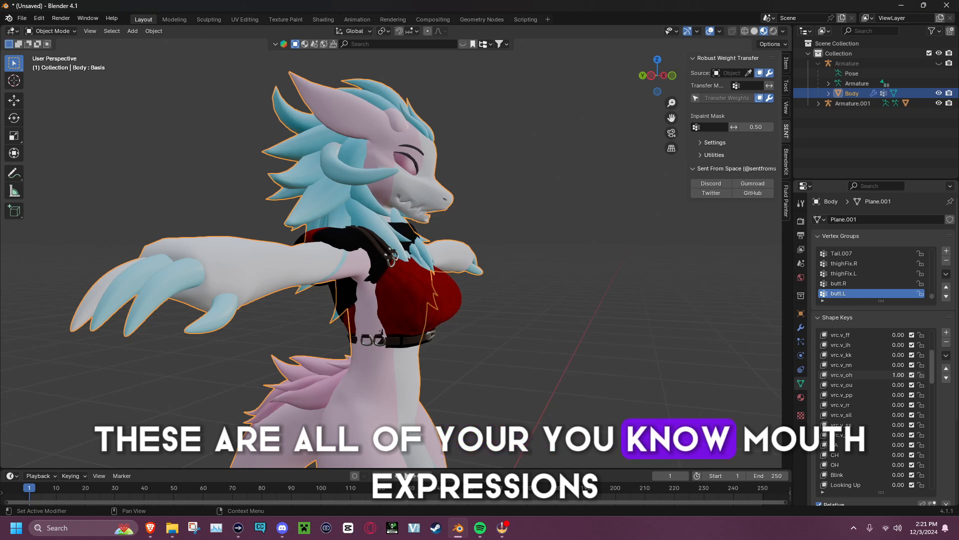
drag(899, 355, 884, 355)
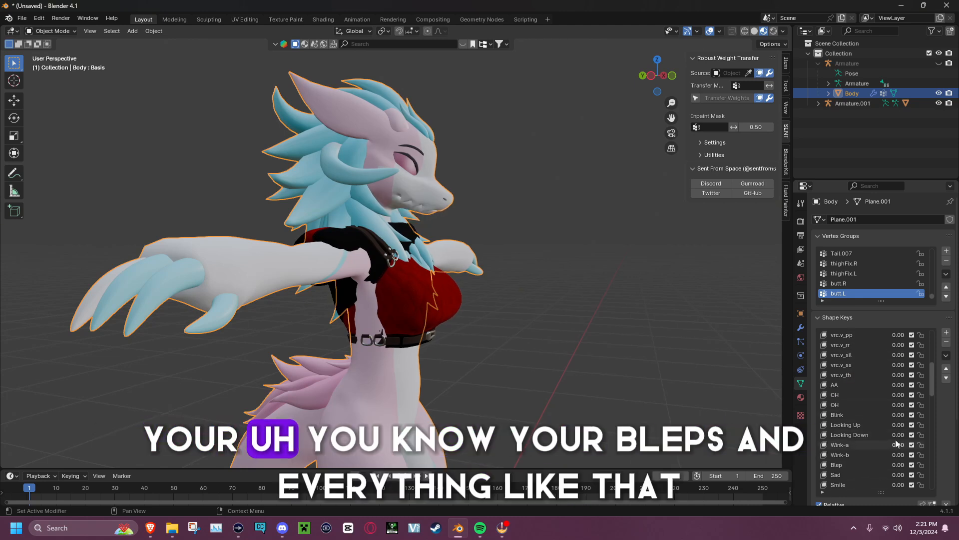
mouse_move(896, 467)
mouse_down()
mouse_move(907, 466)
mouse_move(890, 465)
mouse_up()
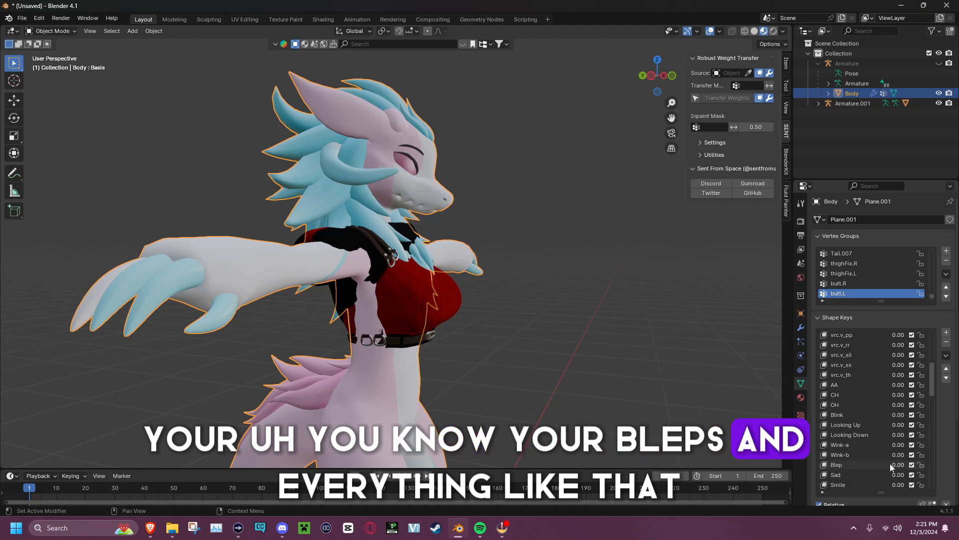
Step: Set the body's HideChestFloof and HideHeadFloof shape keys to 1.00
scroll(883, 421, down, 8)
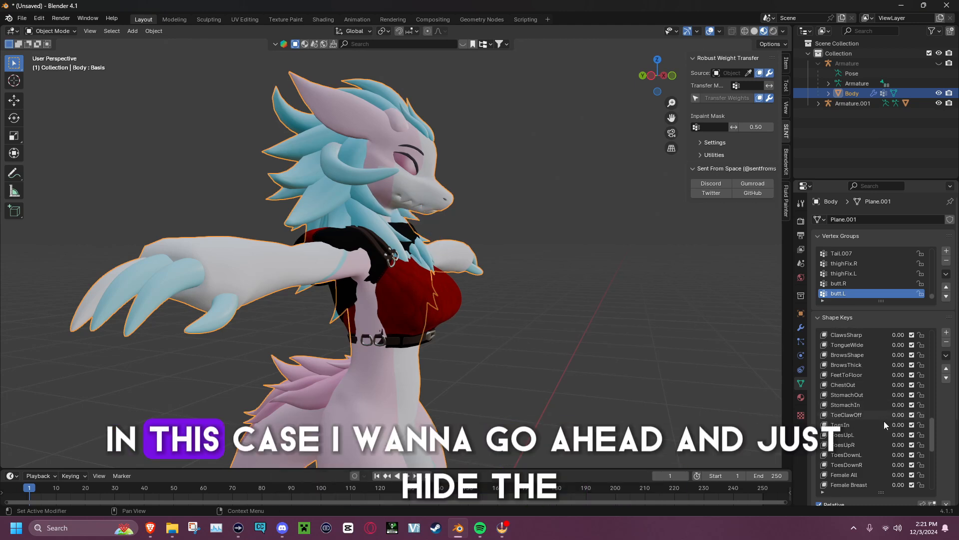
scroll(884, 421, down, 7)
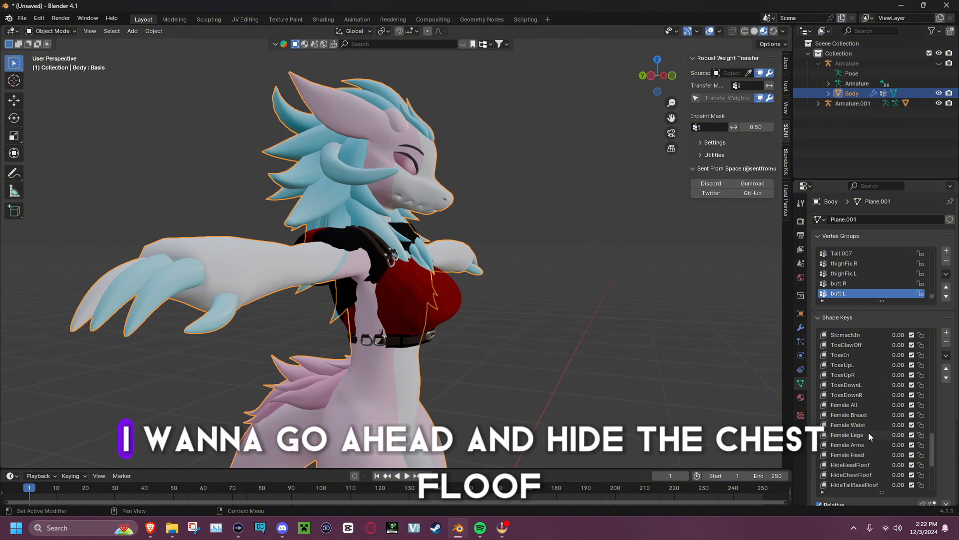
drag(897, 474, 945, 464)
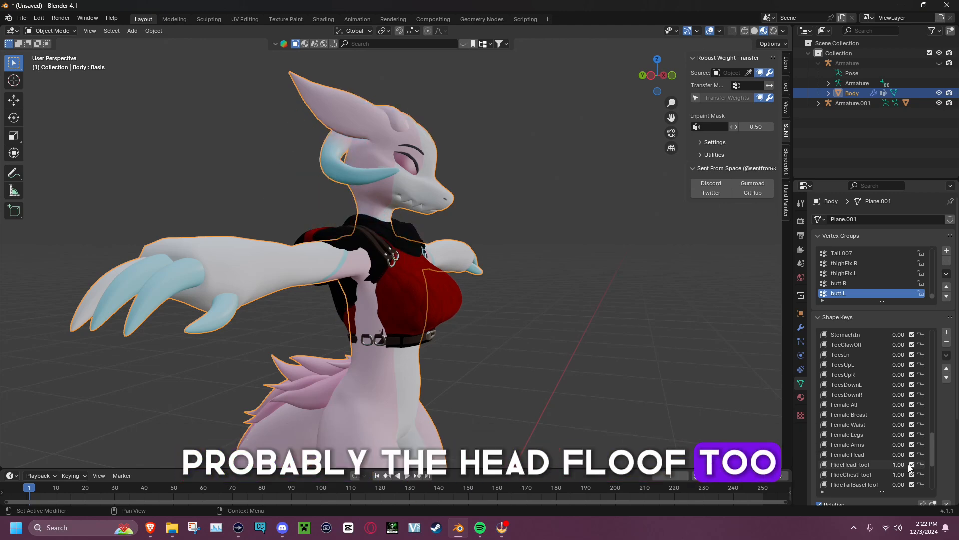
Step: Set the body's Female Breast shape key to 1.00, deselect the body and check the chest against the shirt
scroll(862, 467, down, 4)
middle_drag(603, 274, 353, 269)
mouse_move(496, 260)
middle_down()
mouse_move(512, 258)
mouse_move(502, 253)
middle_up()
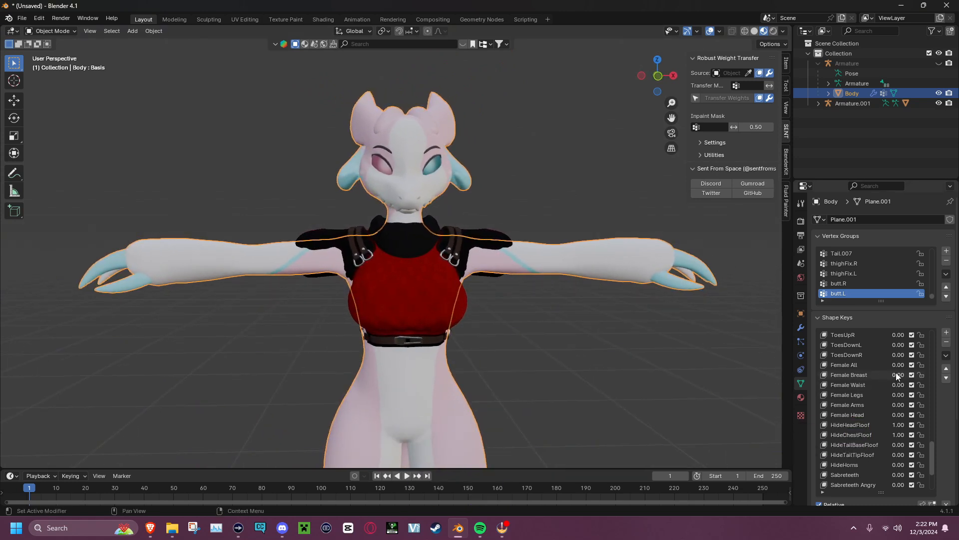
key(BackSpace)
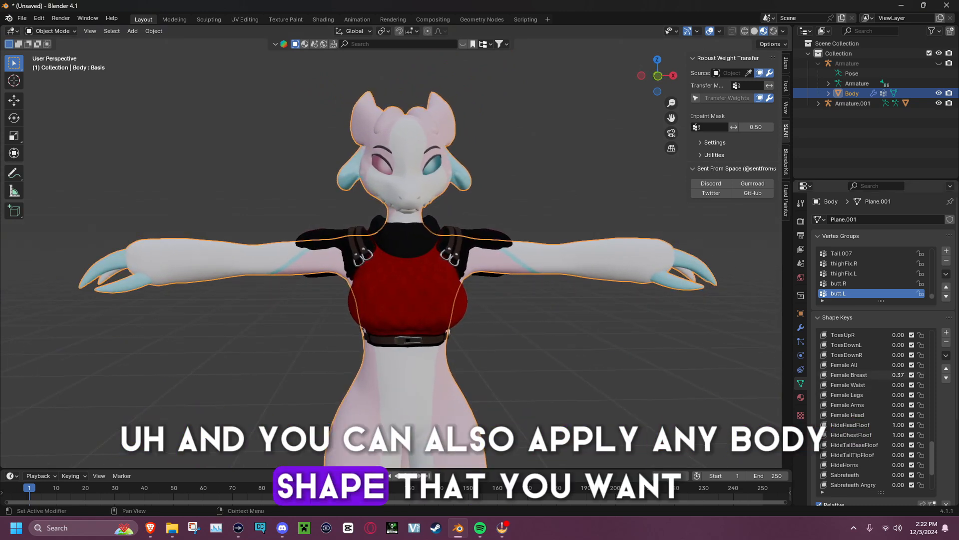
middle_drag(374, 319, 551, 299)
click(550, 299)
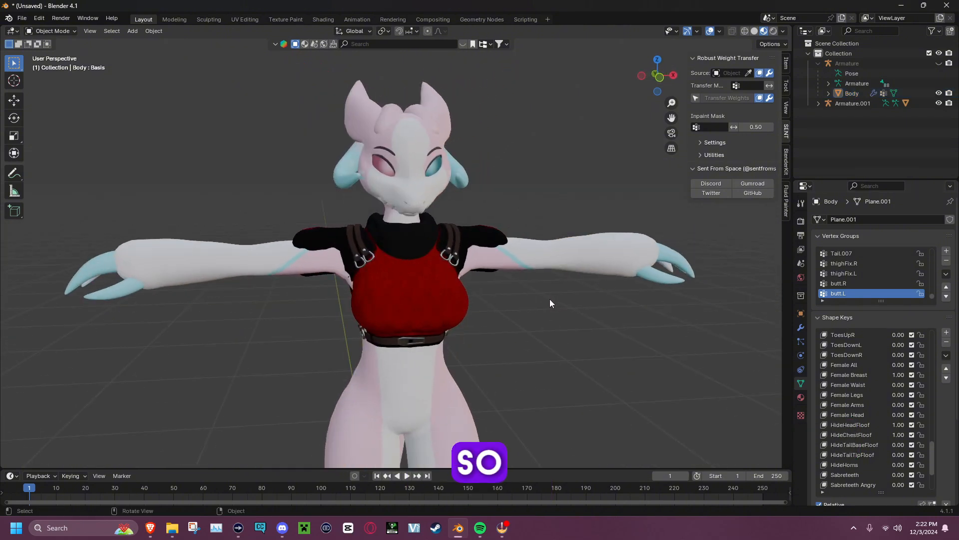
middle_drag(432, 277, 370, 173)
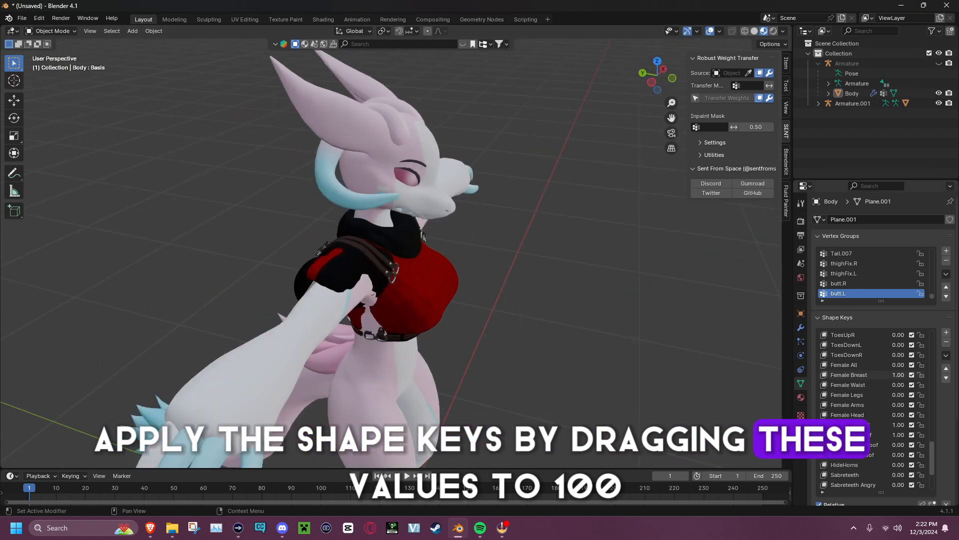
drag(898, 375, 885, 375)
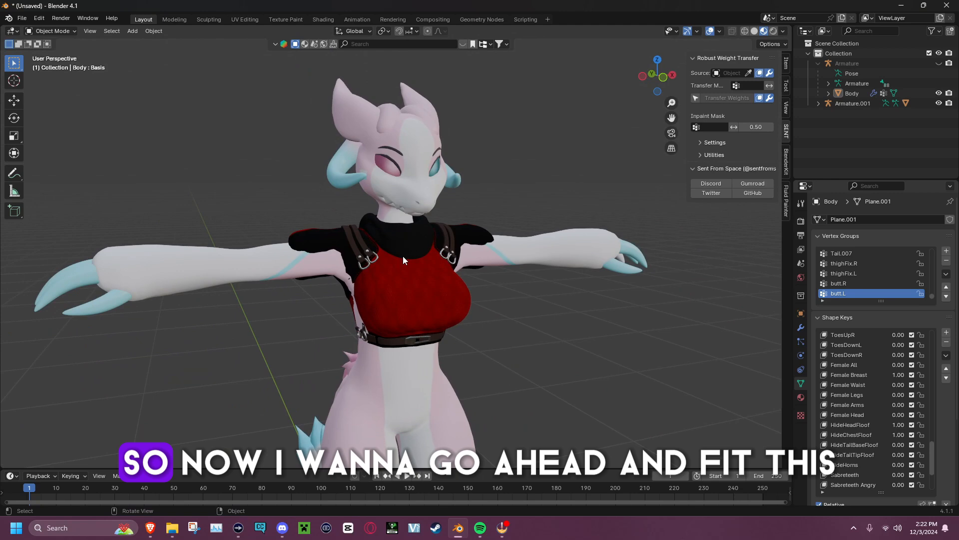
Step: Select the Strapped Shirt mesh and switch it to Sculpt Mode
click(424, 257)
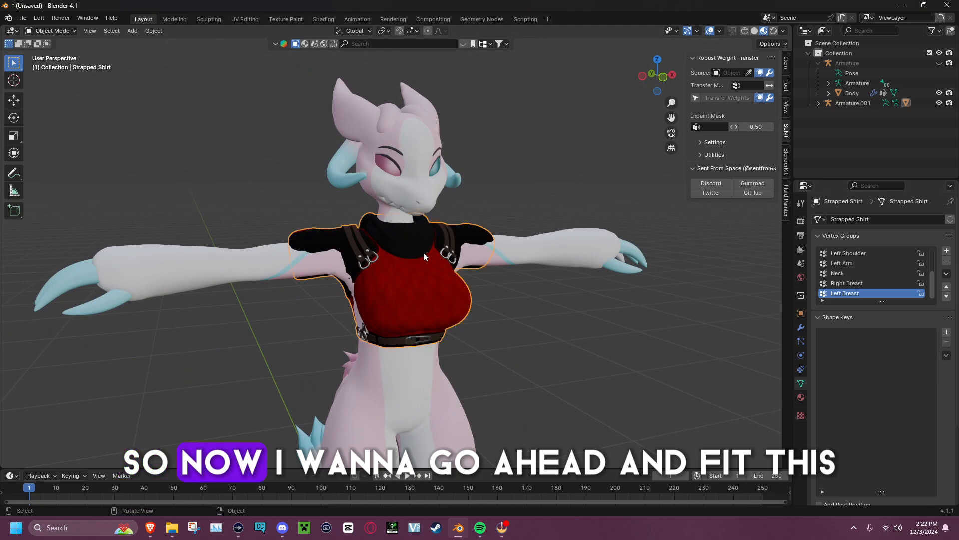
middle_drag(444, 259, 434, 212)
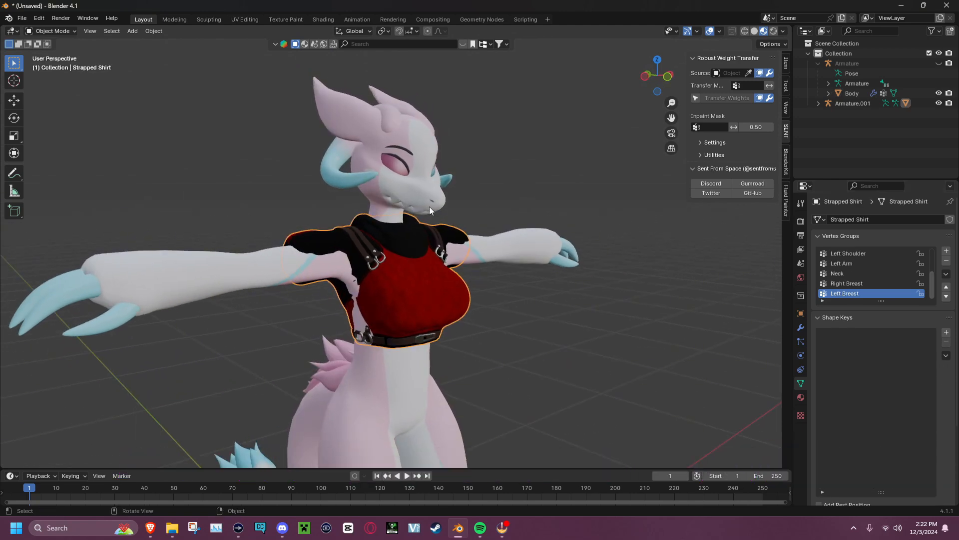
middle_drag(329, 185, 292, 160)
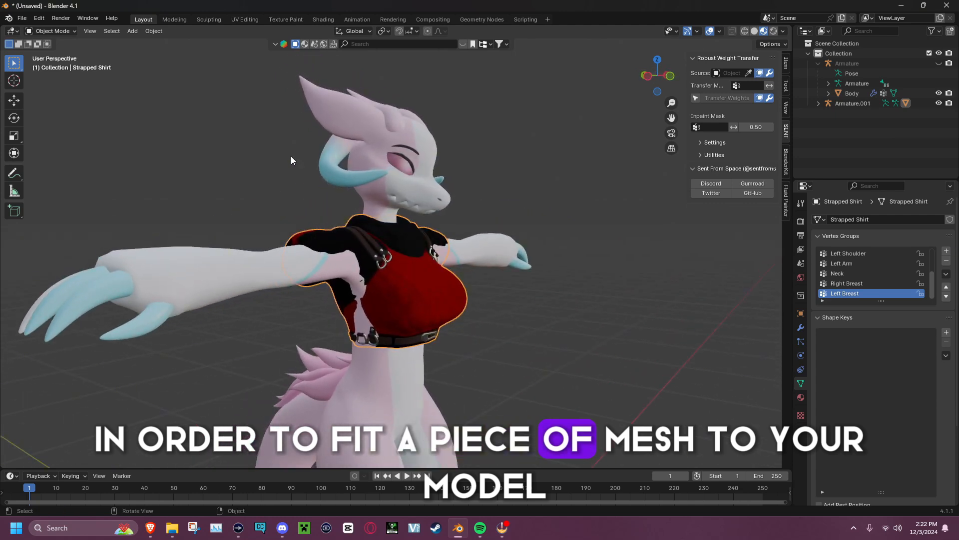
click(67, 34)
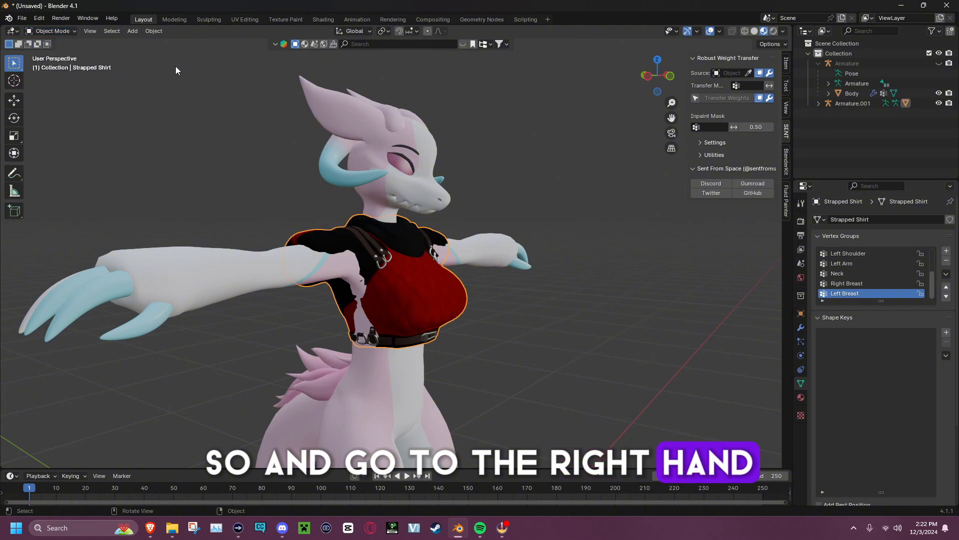
click(67, 34)
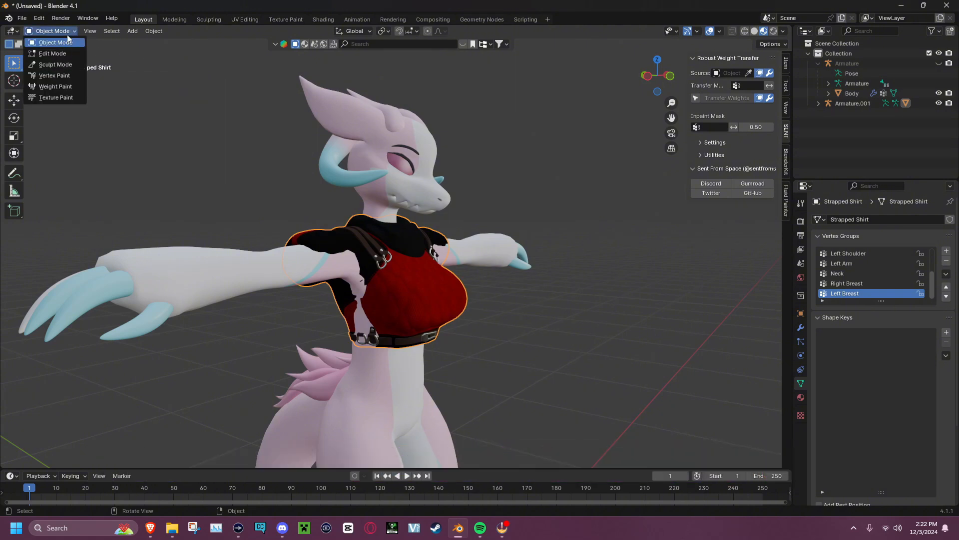
click(71, 65)
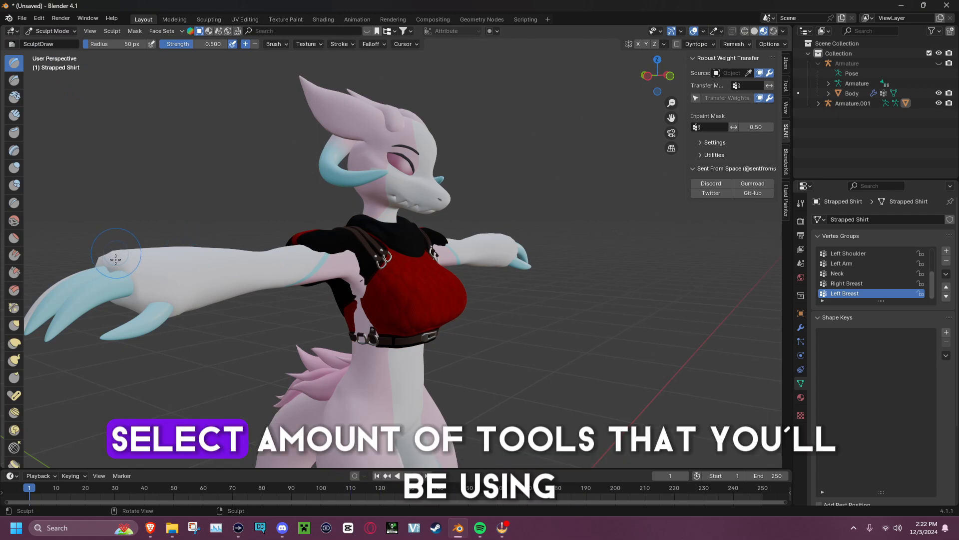
Step: Choose the Elastic Deform brush and set its radius to 109 px
click(14, 343)
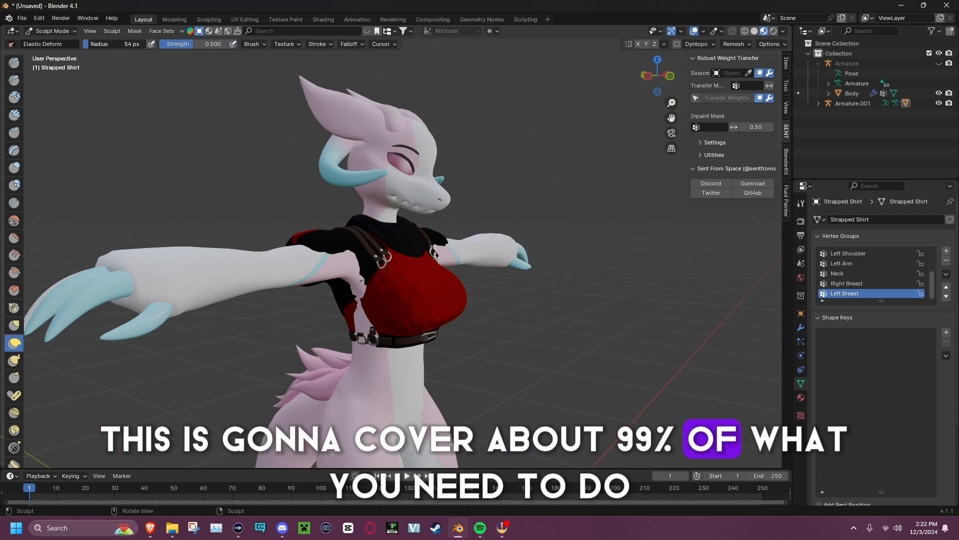
drag(125, 44, 119, 44)
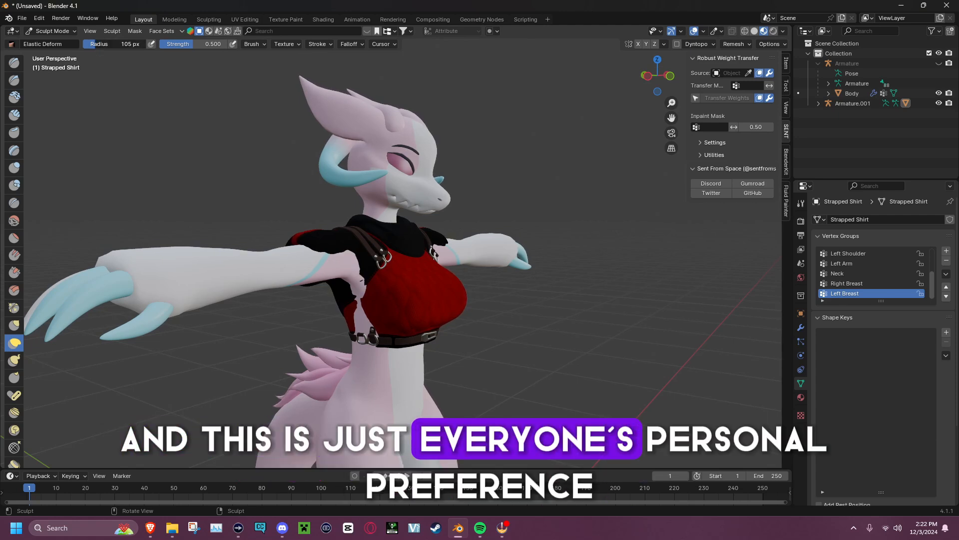
drag(125, 44, 127, 44)
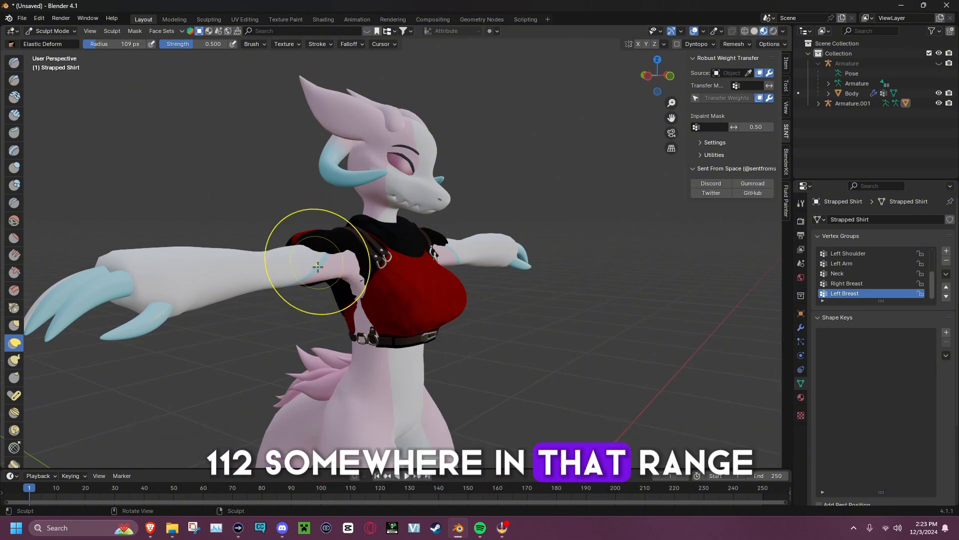
scroll(345, 300, up, 5)
scroll(352, 310, down, 5)
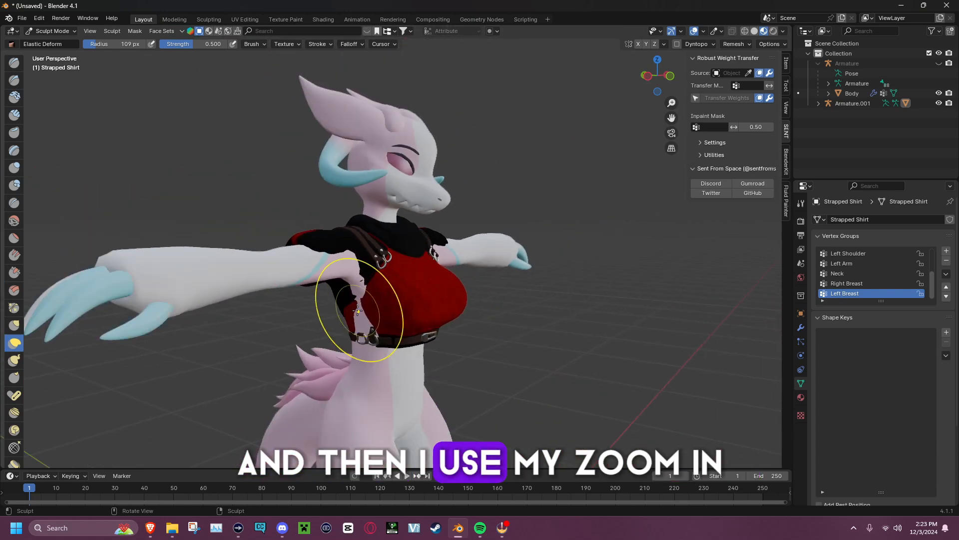
scroll(356, 309, up, 3)
scroll(356, 310, up, 2)
scroll(345, 307, down, 4)
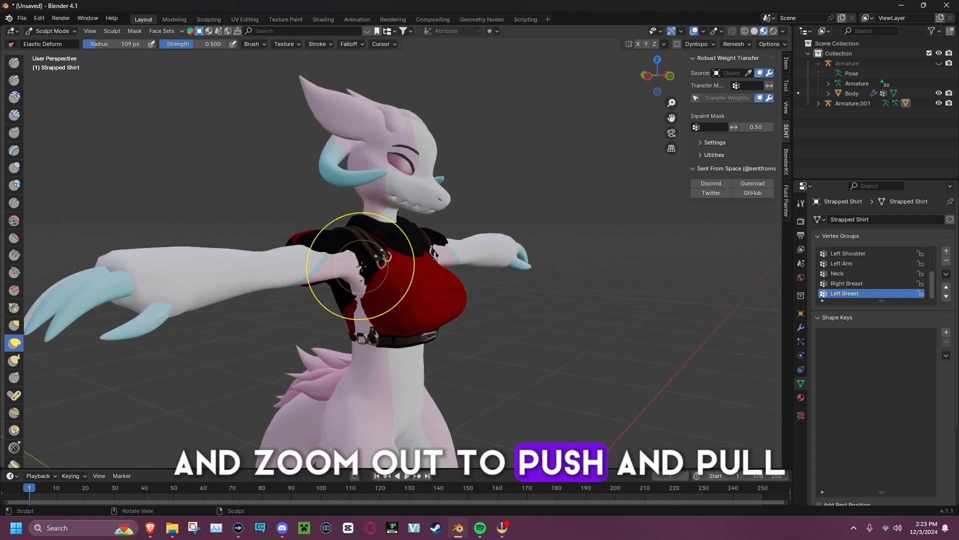
Step: Enable X-axis mirroring and pull the Strapped Shirt's armpit and sleeve edges over the exposed upper arms with Elastic Deform
drag(361, 266, 369, 257)
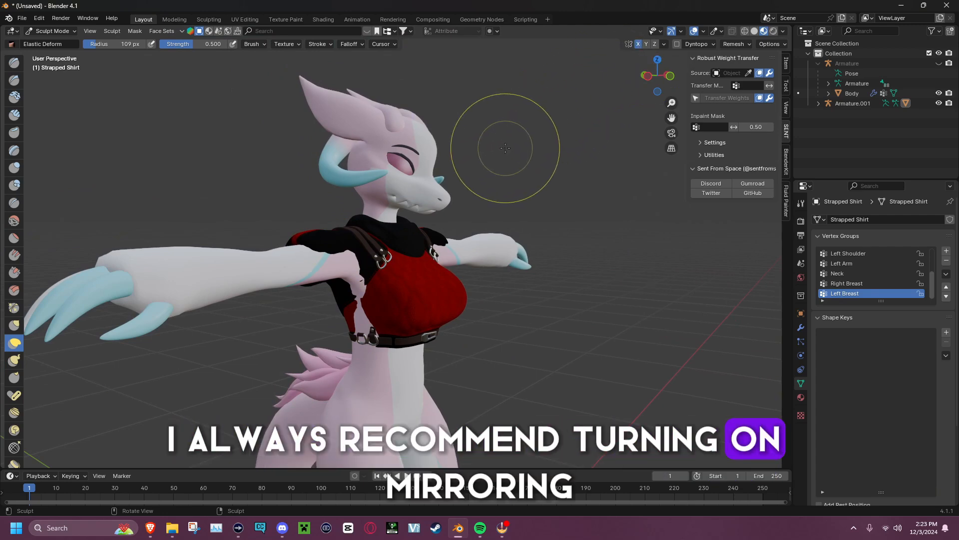
mouse_move(505, 147)
middle_down()
mouse_move(462, 150)
mouse_move(420, 179)
mouse_move(386, 145)
mouse_move(404, 145)
middle_up()
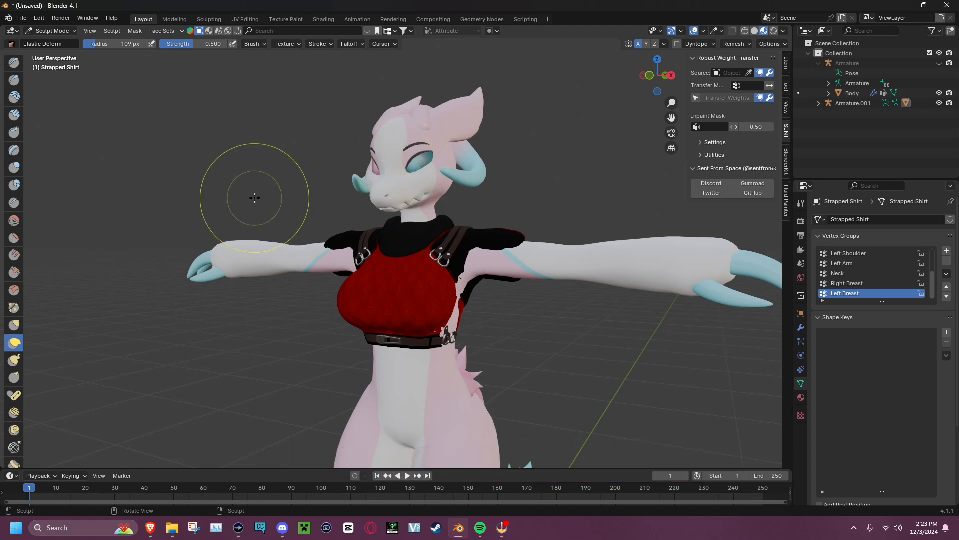
middle_drag(248, 200, 309, 207)
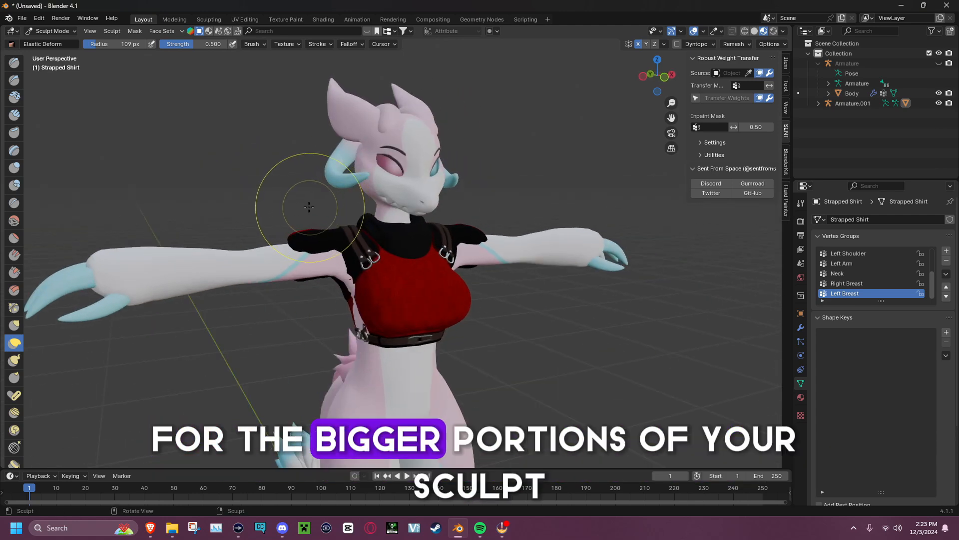
middle_drag(273, 242, 278, 247)
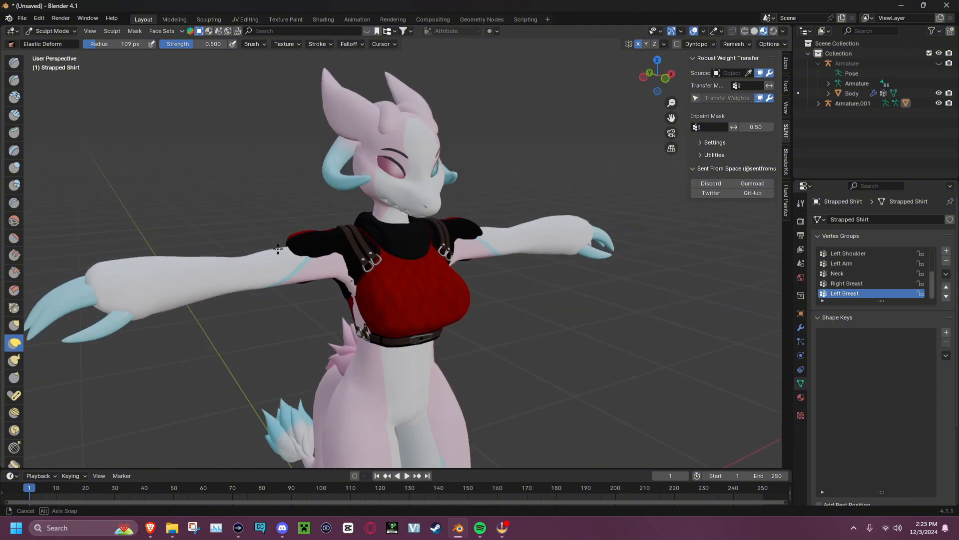
scroll(278, 249, up, 1)
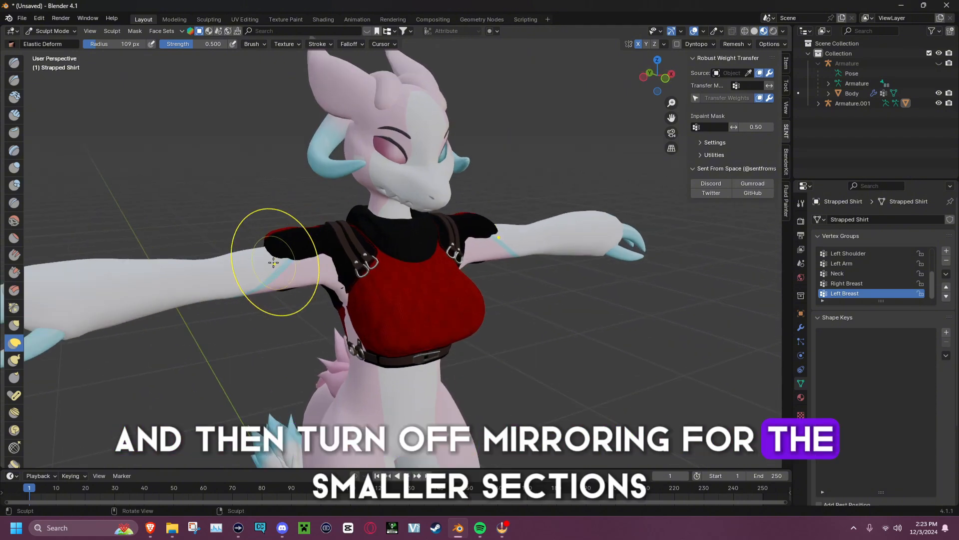
drag(273, 262, 278, 298)
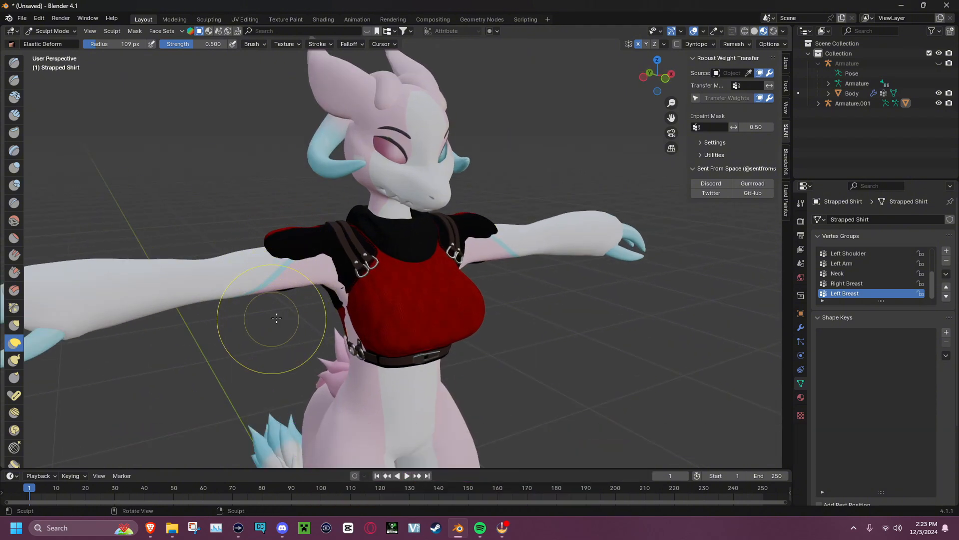
Step: Pull the shirt's armhole and side panel outward over the skin showing beneath the arm
middle_drag(374, 291, 257, 290)
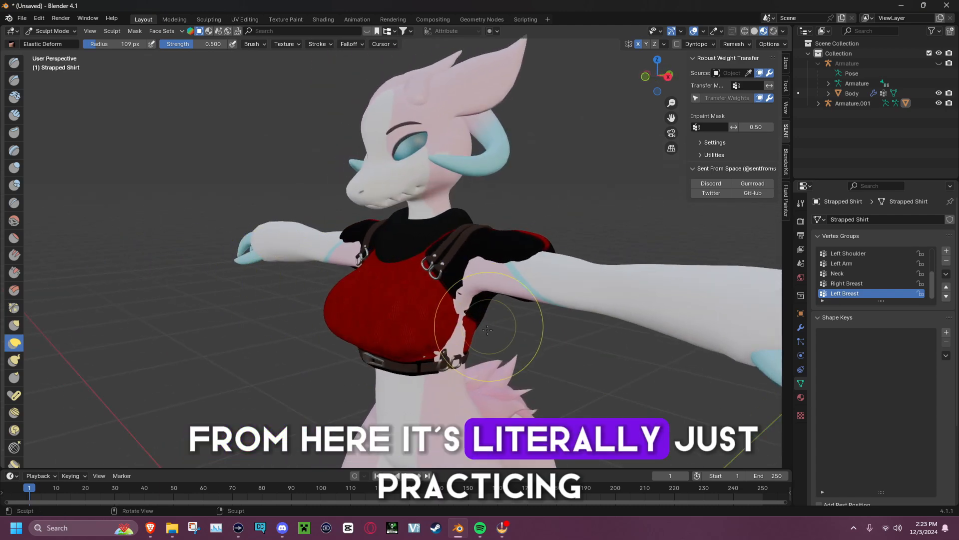
mouse_move(490, 353)
shift+middle_down()
mouse_move(486, 294)
mouse_move(507, 298)
shift+middle_up()
scroll(486, 302, up, 2)
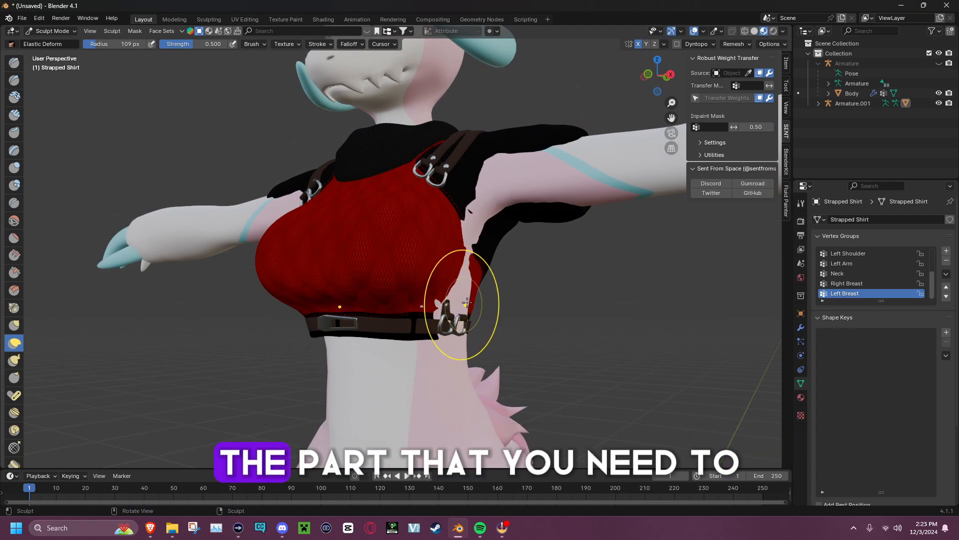
mouse_move(461, 298)
middle_down()
mouse_move(490, 288)
mouse_move(467, 296)
mouse_move(491, 266)
mouse_move(415, 315)
mouse_move(474, 282)
mouse_move(453, 216)
mouse_move(496, 214)
mouse_move(442, 215)
middle_up()
drag(442, 215, 467, 255)
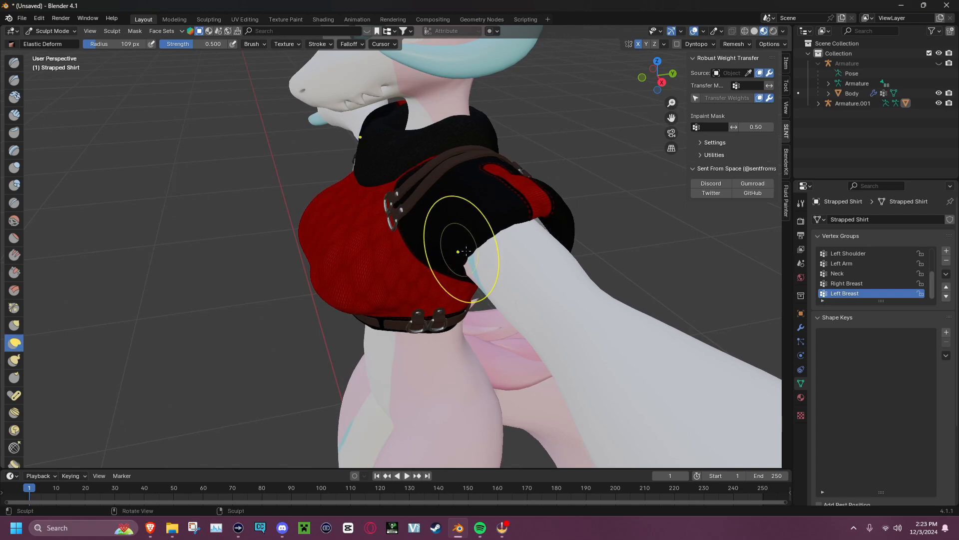
Step: Hide Armature.001 and shape the sleeve's back and underside so it wraps around the upper arm
mouse_move(466, 252)
middle_down()
mouse_move(512, 226)
mouse_move(514, 236)
mouse_move(469, 237)
mouse_move(457, 250)
middle_up()
scroll(519, 250, down, 4)
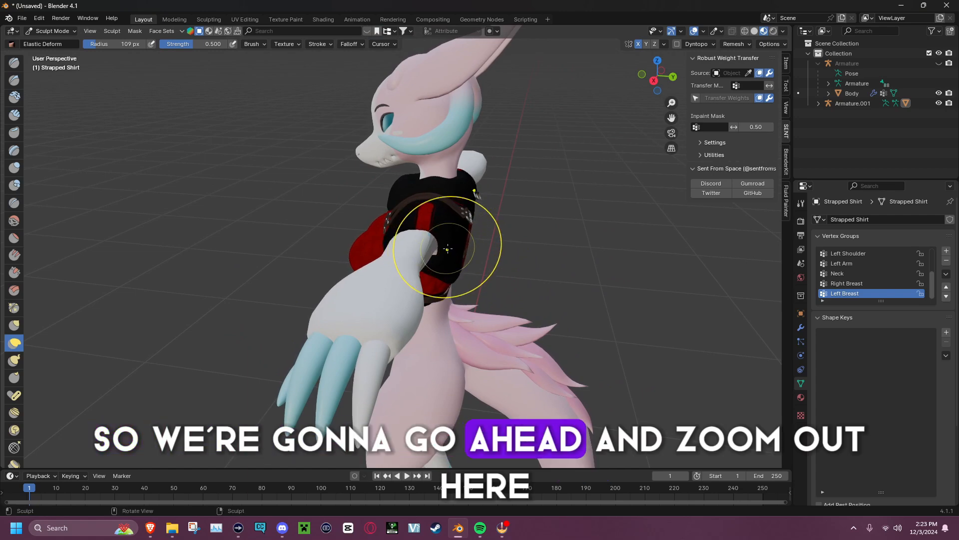
mouse_move(431, 247)
middle_down()
mouse_move(452, 244)
mouse_move(442, 243)
mouse_move(451, 240)
mouse_move(435, 272)
mouse_move(426, 241)
mouse_move(430, 258)
middle_up()
scroll(451, 240, up, 4)
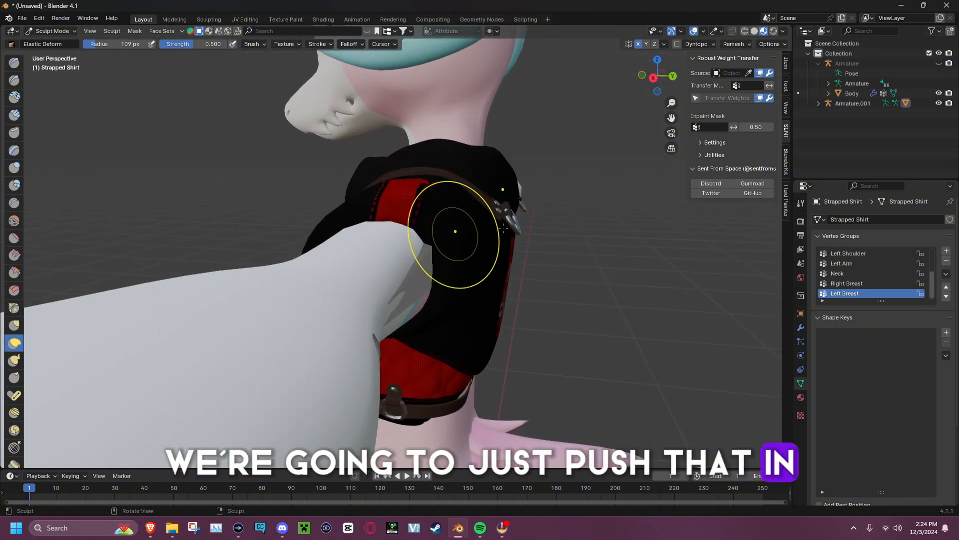
click(939, 103)
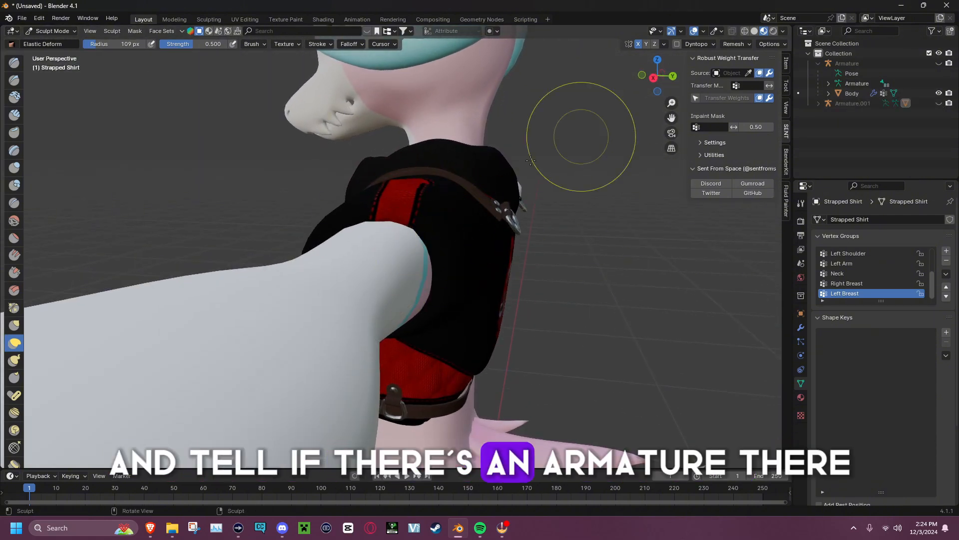
mouse_move(422, 234)
mouse_down()
mouse_move(432, 227)
mouse_move(377, 215)
mouse_up()
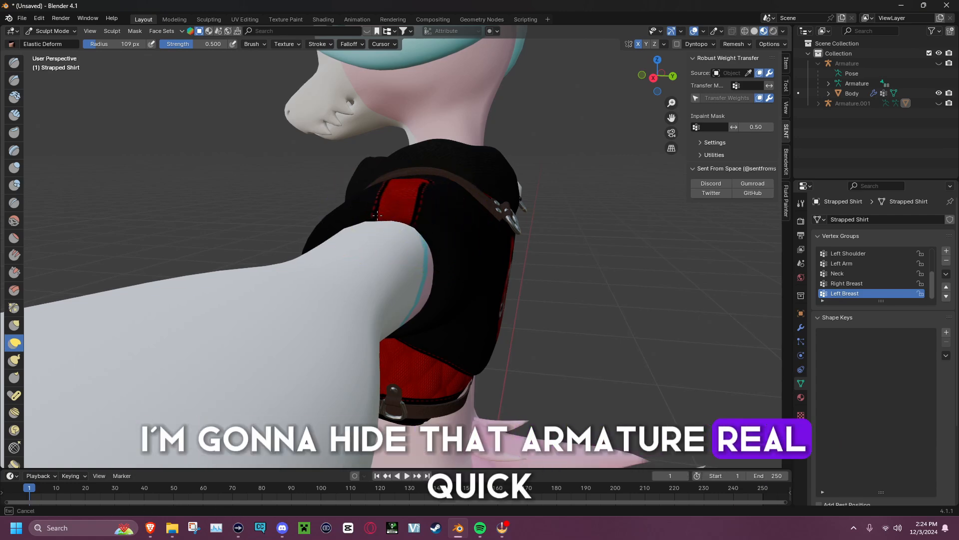
middle_drag(365, 209, 384, 190)
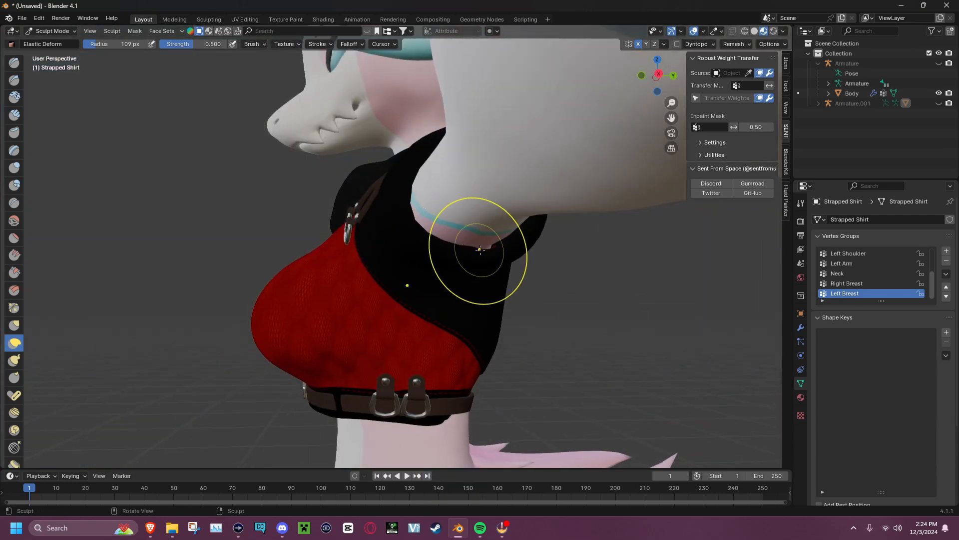
middle_drag(479, 249, 499, 238)
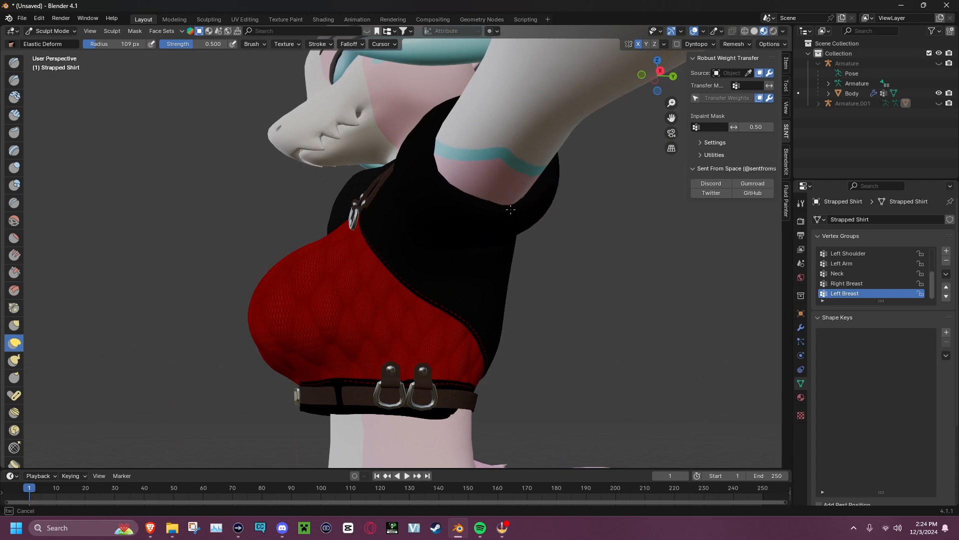
Step: Pull the rear of the shirt's waistband back around the body
mouse_move(498, 202)
middle_down()
mouse_move(593, 229)
mouse_move(653, 214)
mouse_move(385, 197)
mouse_move(439, 197)
mouse_move(350, 206)
mouse_move(407, 246)
mouse_move(425, 225)
mouse_move(435, 285)
middle_up()
drag(446, 299, 436, 308)
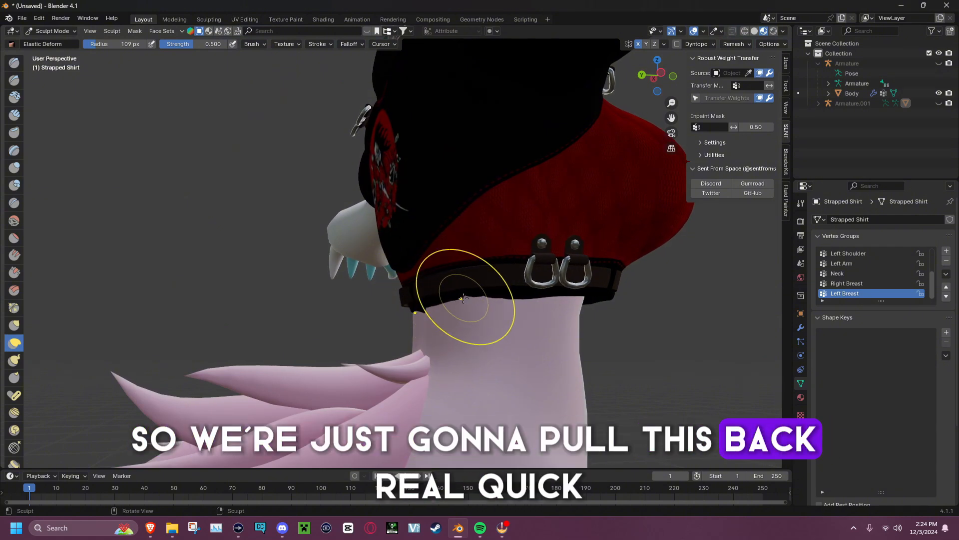
mouse_move(434, 301)
middle_down()
mouse_move(405, 259)
mouse_move(477, 280)
mouse_move(491, 296)
middle_up()
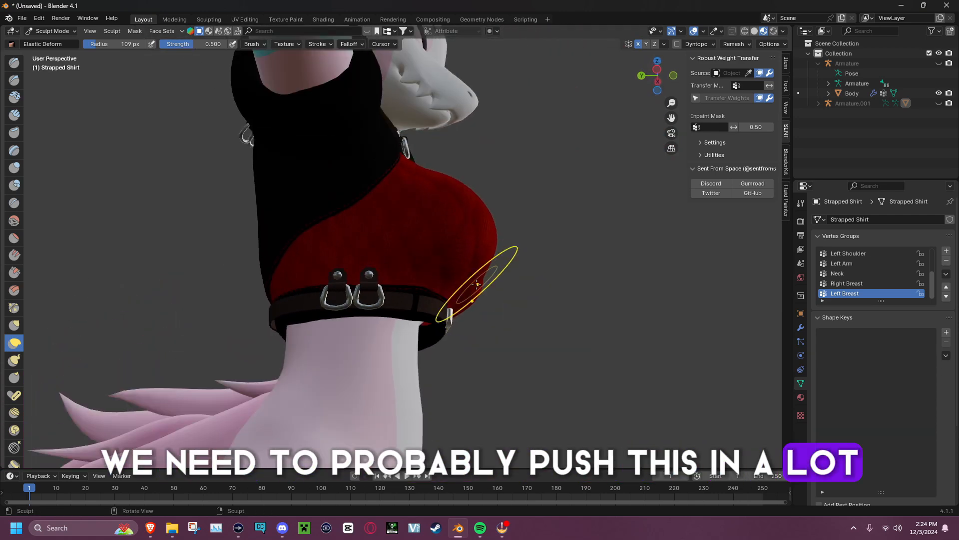
Step: Push the red chest front and the area beneath it inward to make the shirt form-fitting
drag(450, 286, 444, 288)
mouse_move(487, 247)
middle_down()
mouse_move(476, 259)
mouse_move(449, 261)
middle_up()
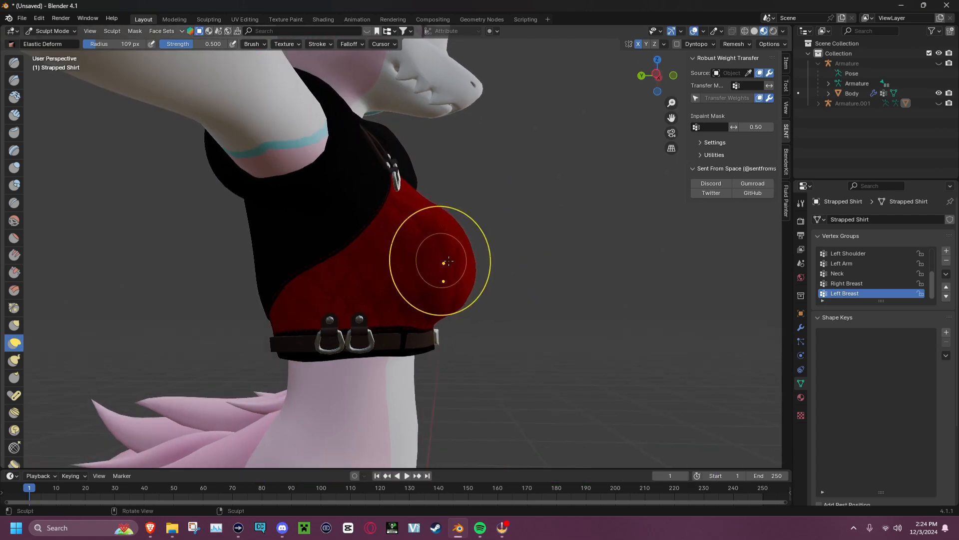
drag(458, 268, 457, 269)
drag(465, 233, 461, 236)
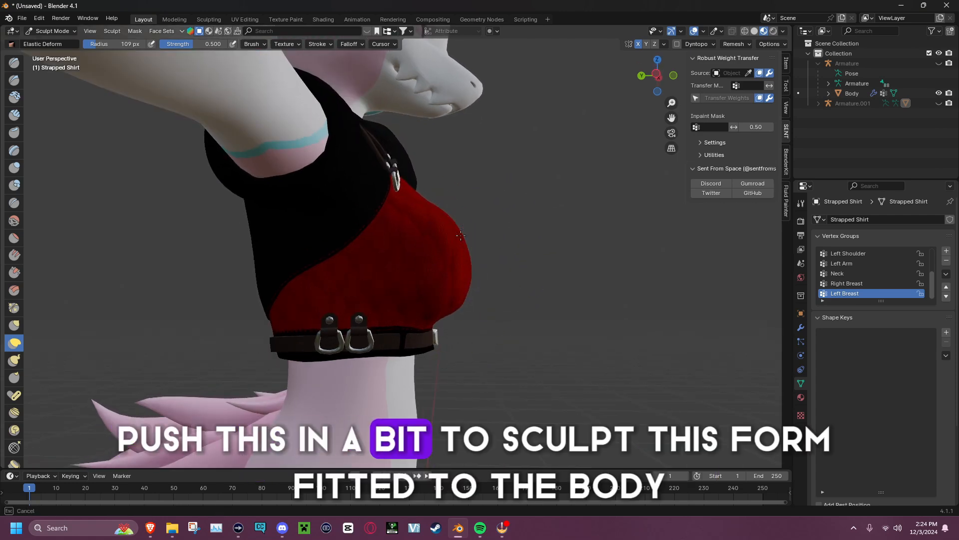
Step: Adjust the belt and lower hem from beneath to follow the waist and cover gaps
middle_drag(469, 232, 453, 314)
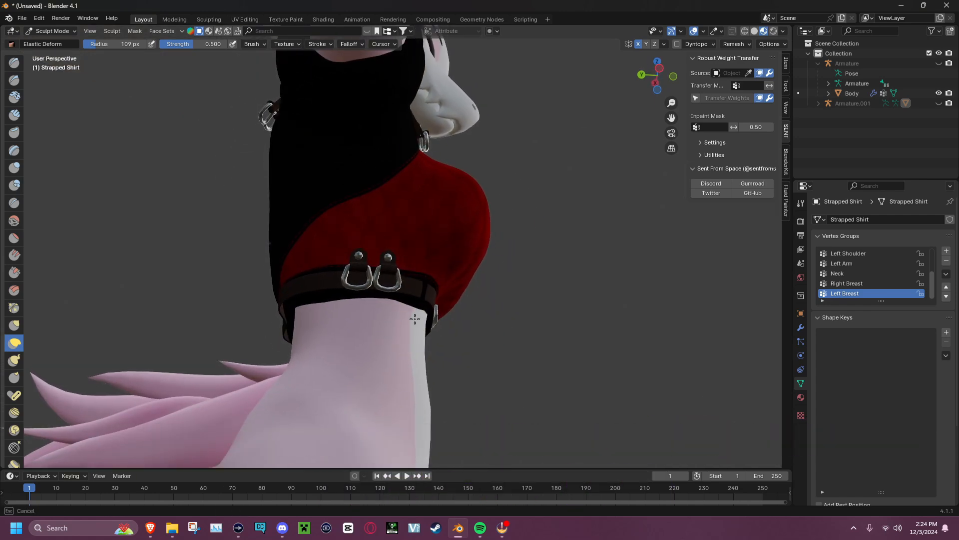
mouse_move(434, 315)
middle_down()
mouse_move(400, 295)
mouse_move(370, 299)
middle_up()
scroll(418, 293, up, 3)
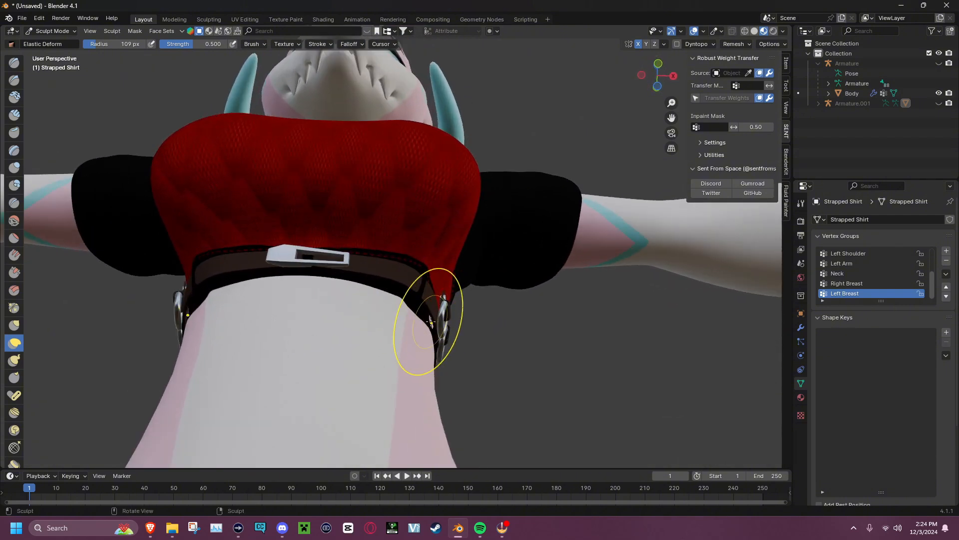
middle_drag(303, 249, 500, 290)
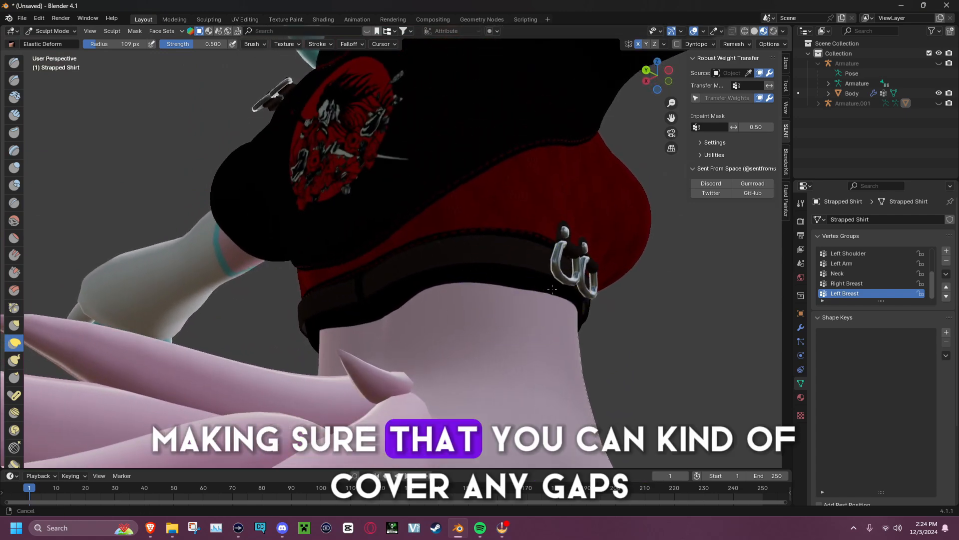
Step: Work close up on the front belt edge, pulling its inner mesh toward the belly to close the gap
scroll(443, 251, up, 6)
mouse_move(555, 309)
shift+middle_down()
mouse_move(444, 250)
mouse_move(478, 263)
mouse_move(467, 261)
mouse_move(464, 233)
shift+middle_up()
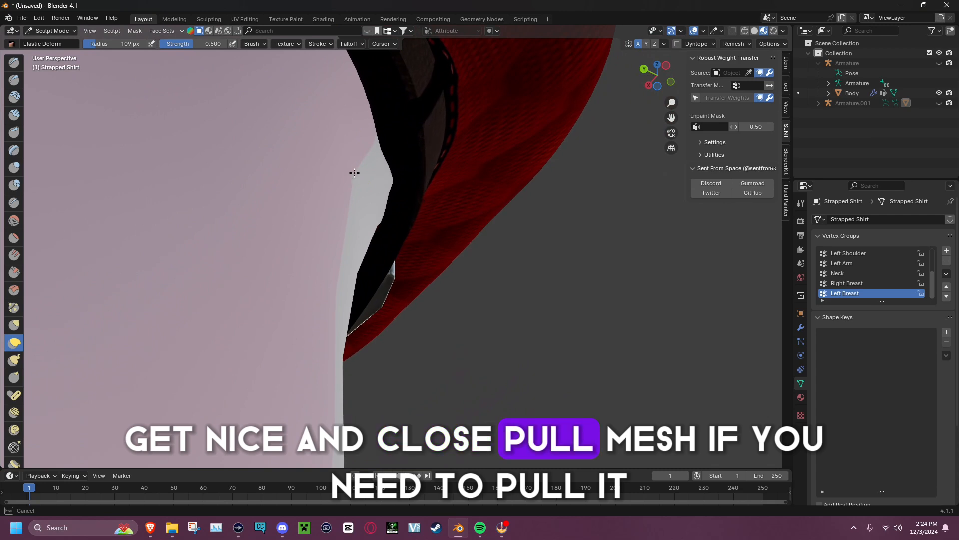
mouse_move(343, 171)
mouse_down()
mouse_move(363, 189)
mouse_move(380, 235)
mouse_move(347, 223)
mouse_up()
mouse_move(350, 219)
middle_down()
mouse_move(286, 225)
mouse_move(261, 270)
mouse_move(407, 204)
mouse_move(435, 168)
mouse_move(415, 189)
mouse_move(334, 173)
middle_up()
scroll(280, 257, down, 4)
scroll(390, 178, up, 3)
scroll(115, 164, down, 3)
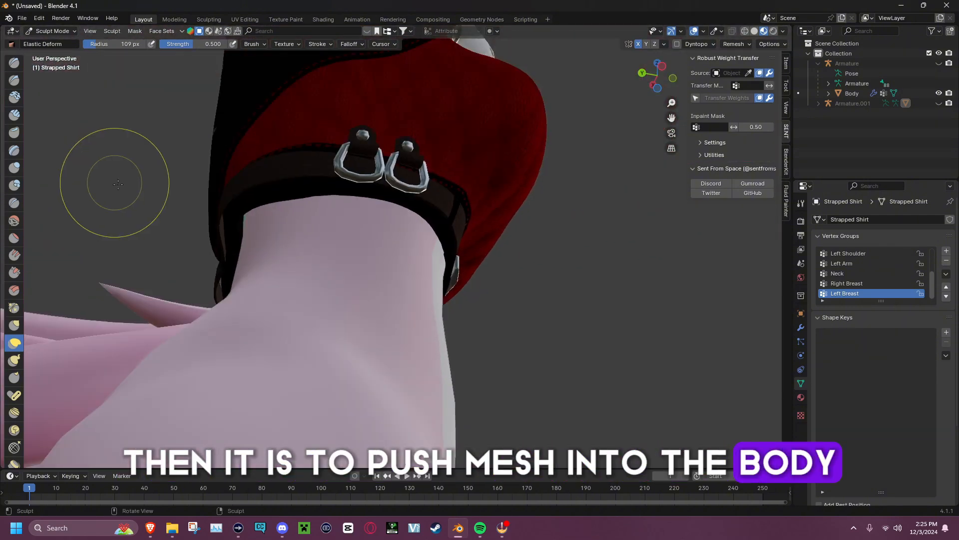
Step: Push the rear inner edge of the waistband into the body on the lower back
drag(231, 224, 279, 227)
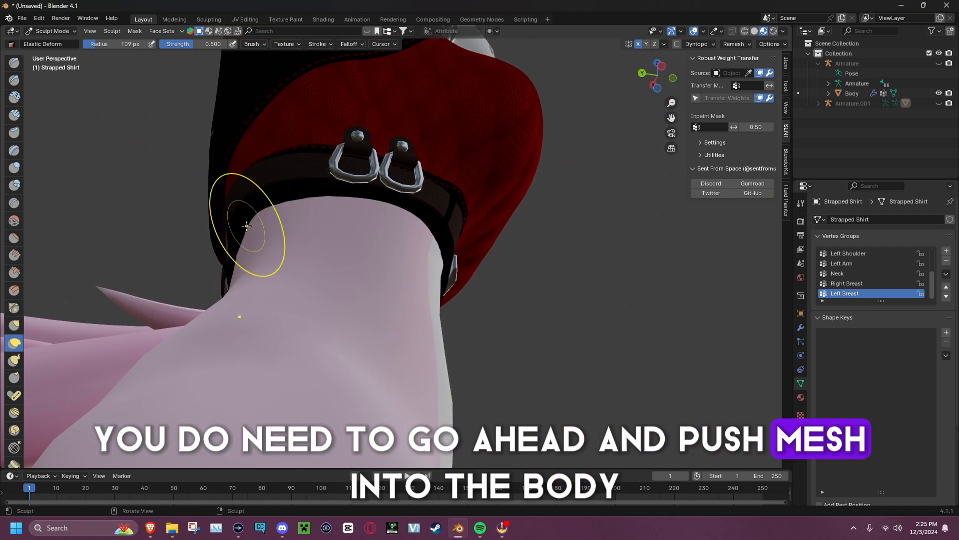
mouse_move(247, 226)
middle_down()
mouse_move(305, 222)
mouse_move(481, 252)
middle_up()
shift+middle_drag(545, 313, 423, 250)
scroll(427, 270, up, 4)
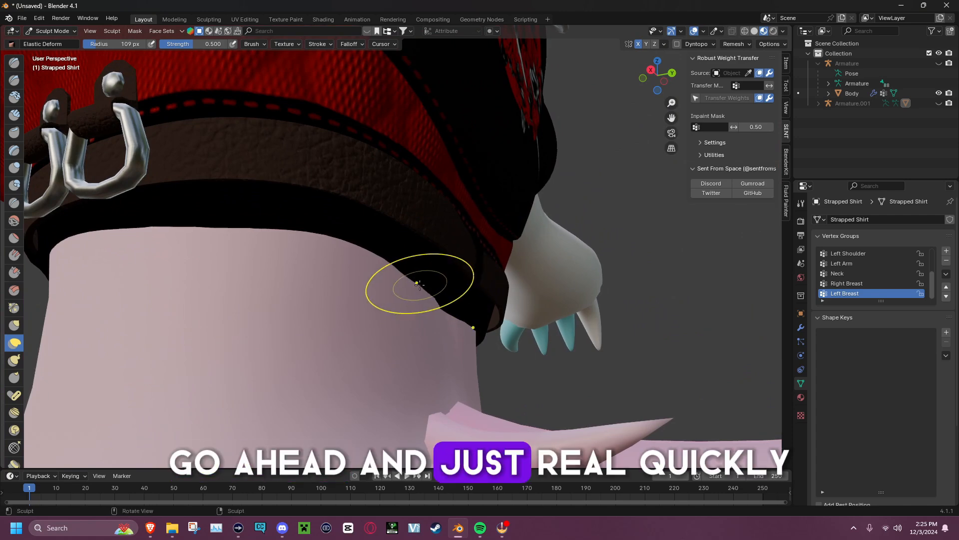
drag(420, 285, 431, 278)
Step: Return the Strapped Shirt to Object Mode and unhide both Armature and Armature.001
scroll(433, 273, down, 7)
middle_drag(422, 215, 350, 275)
mouse_move(399, 135)
shift+middle_down()
mouse_move(325, 273)
mouse_move(414, 233)
mouse_move(443, 235)
mouse_move(444, 256)
mouse_move(451, 242)
mouse_move(420, 232)
mouse_move(439, 219)
mouse_move(309, 231)
shift+middle_up()
scroll(443, 218, down, 4)
scroll(400, 247, up, 4)
click(60, 31)
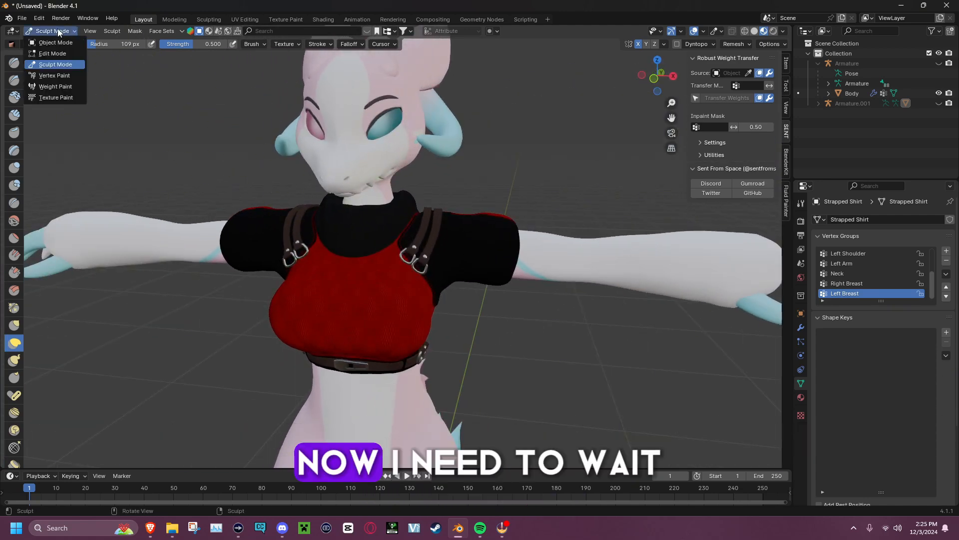
click(69, 43)
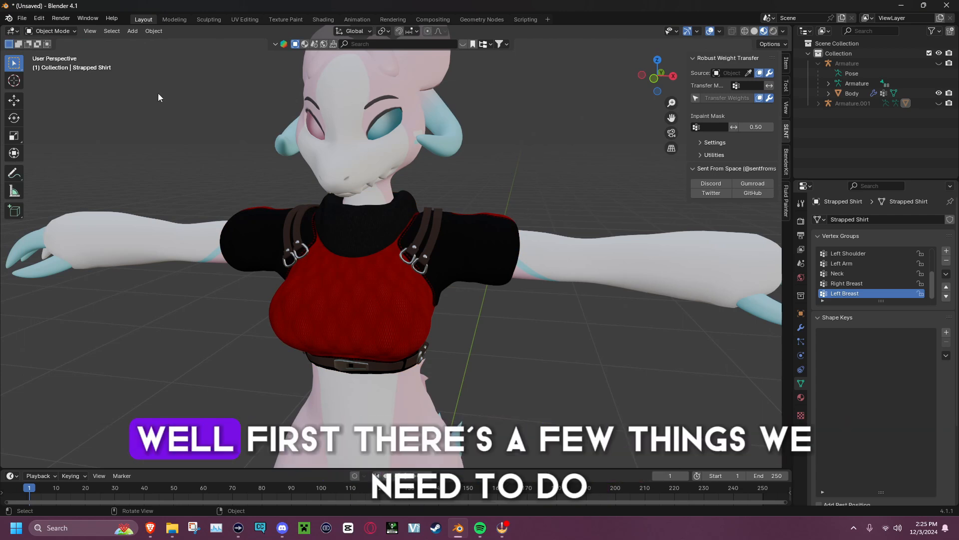
scroll(511, 185, down, 2)
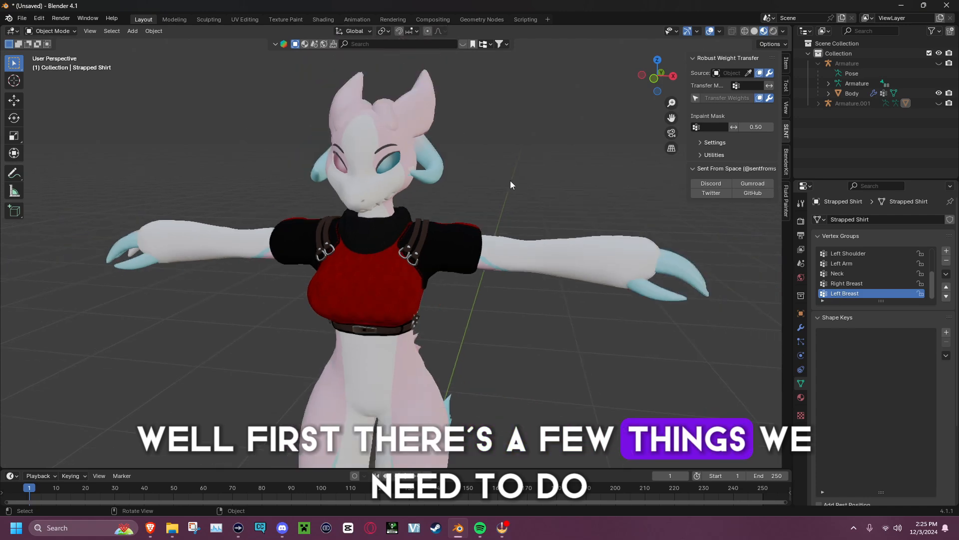
click(939, 63)
click(939, 103)
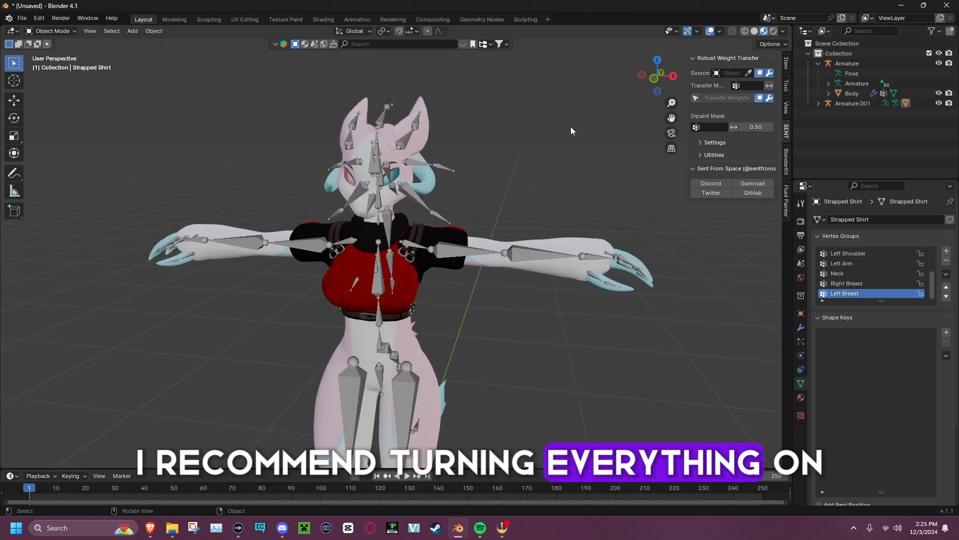
Step: Select every object in the scene, apply All Transforms, and clear the selection
middle_drag(570, 127, 483, 172)
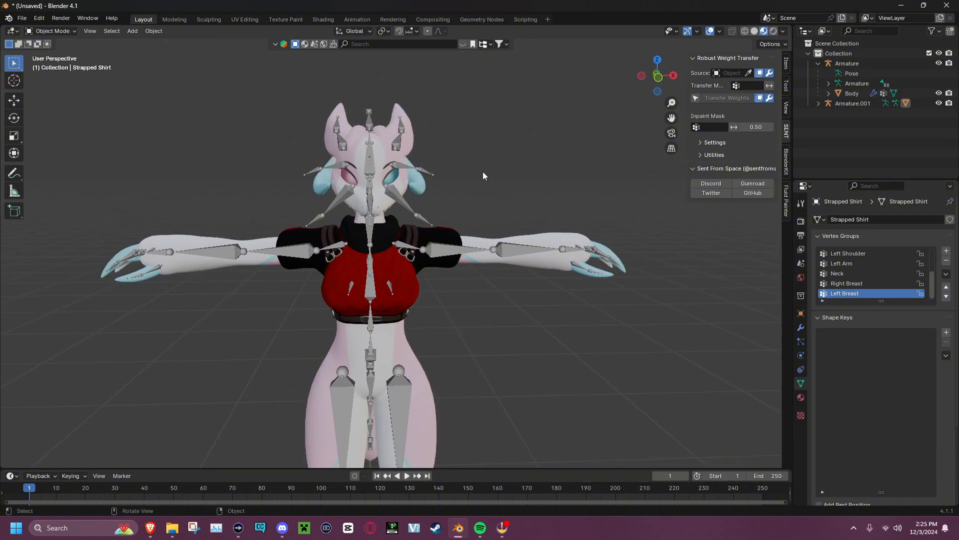
key(a)
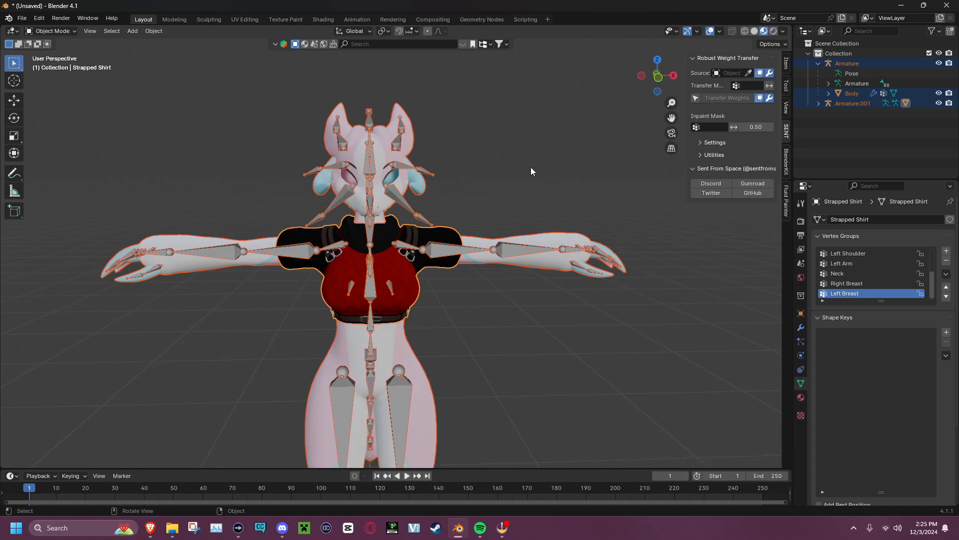
middle_drag(526, 175, 507, 161)
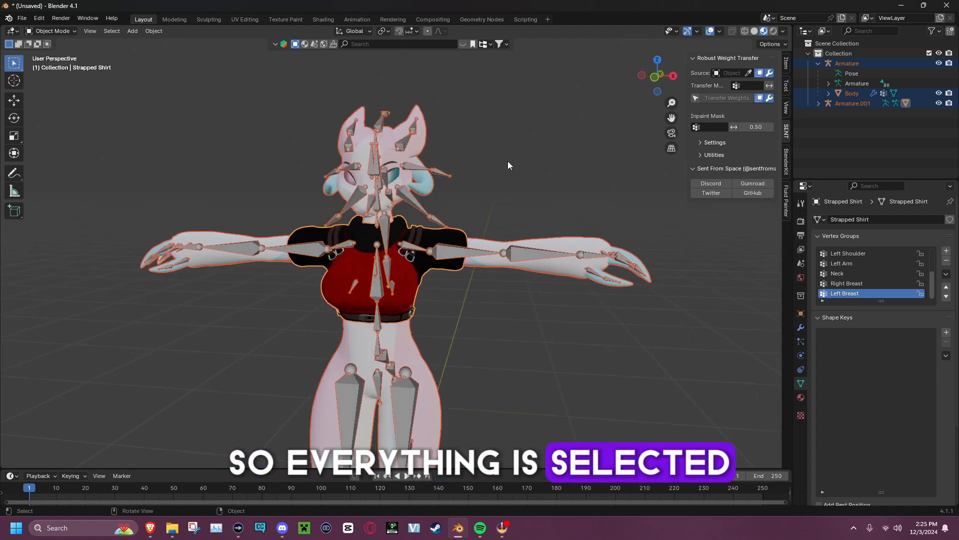
key(ctrl+a)
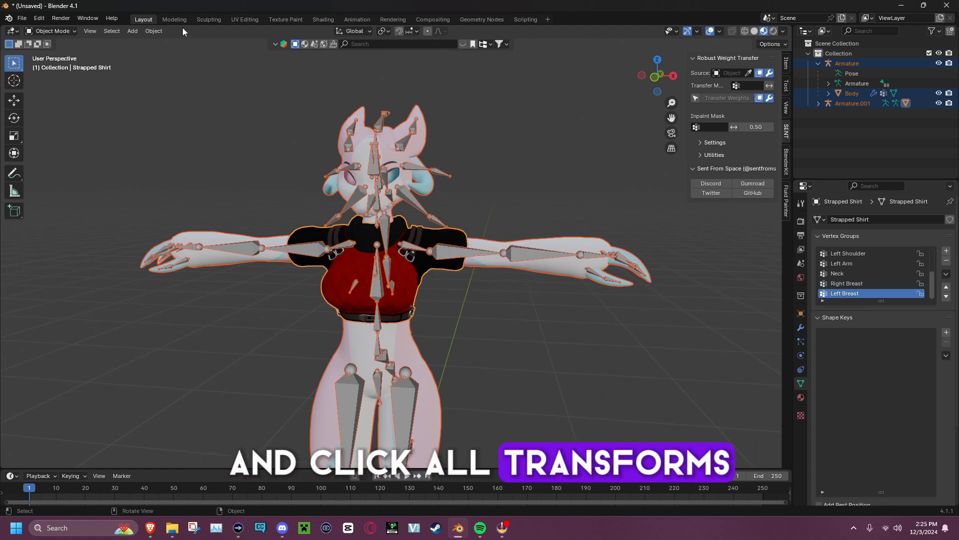
click(154, 31)
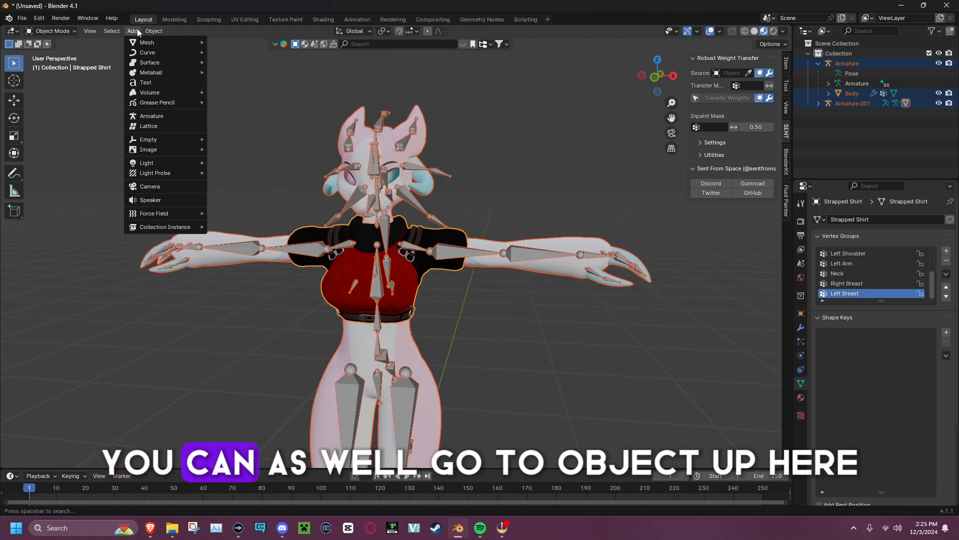
click(153, 31)
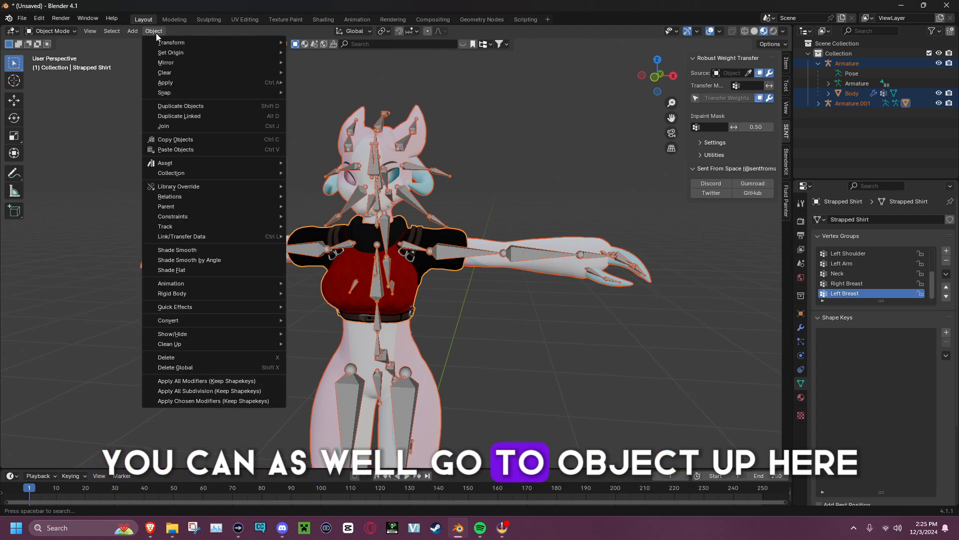
mouse_move(220, 83)
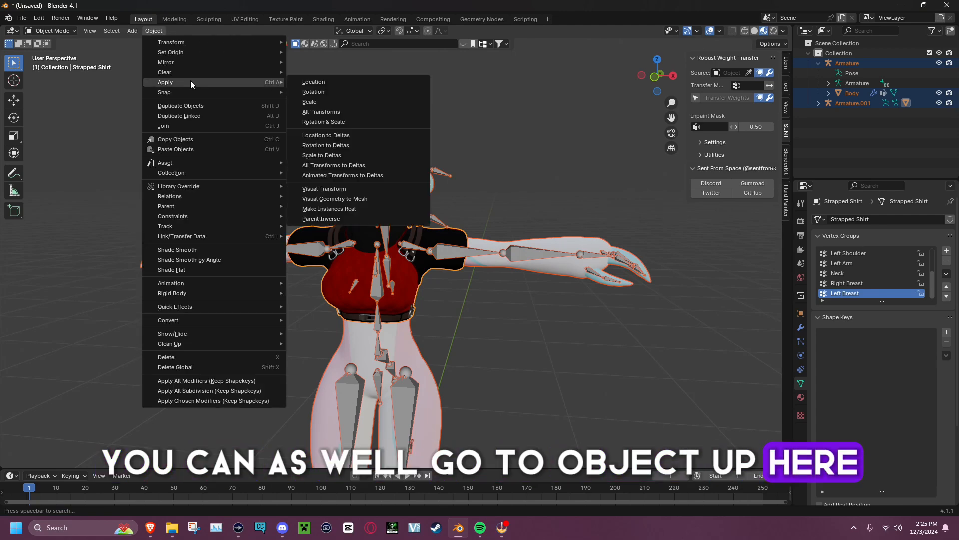
click(311, 112)
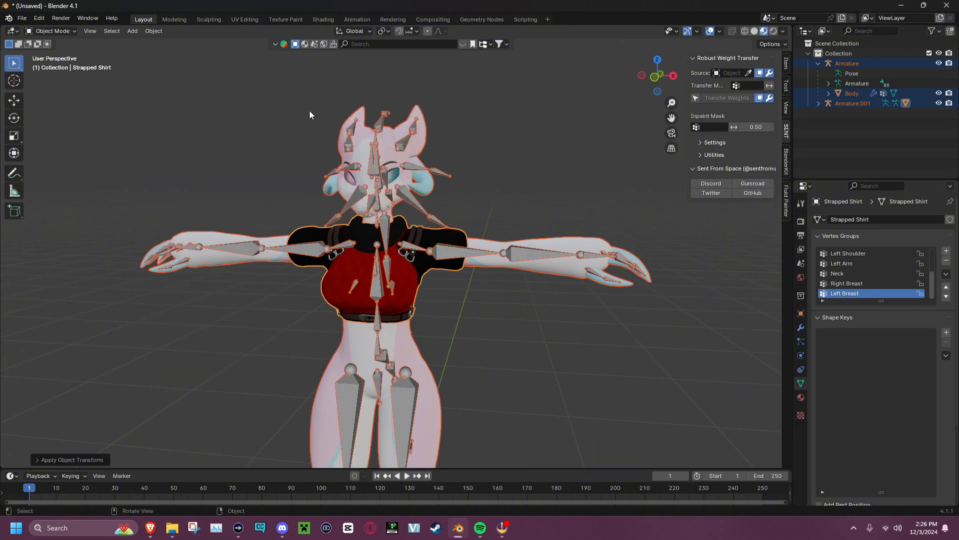
click(202, 151)
mouse_move(174, 147)
middle_down()
mouse_move(353, 146)
mouse_move(230, 139)
mouse_move(162, 153)
mouse_move(191, 151)
middle_up()
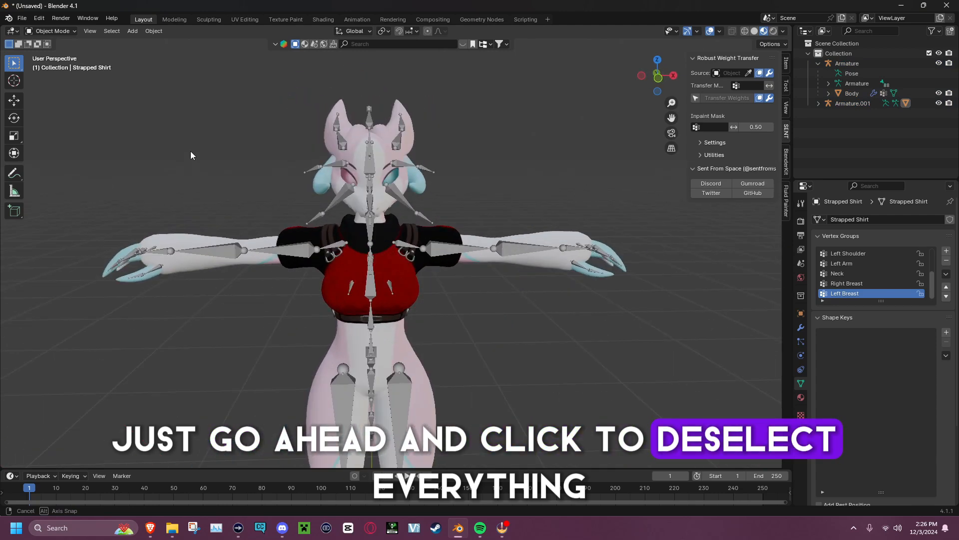
Step: Reselect all objects and apply All Transforms a second time, ending with everything deselected
key(a)
key(ctrl+a)
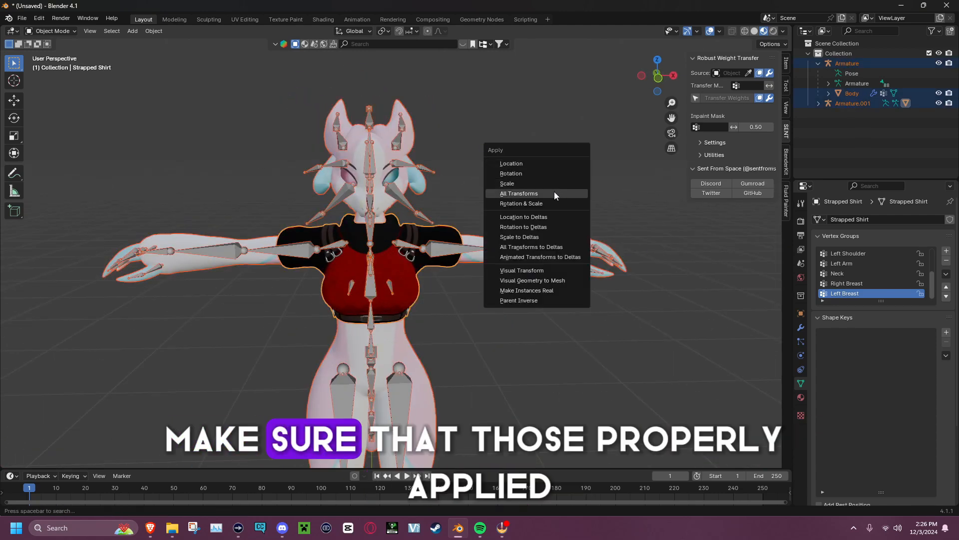
click(554, 193)
click(545, 163)
middle_drag(529, 166, 494, 175)
middle_drag(268, 192, 348, 211)
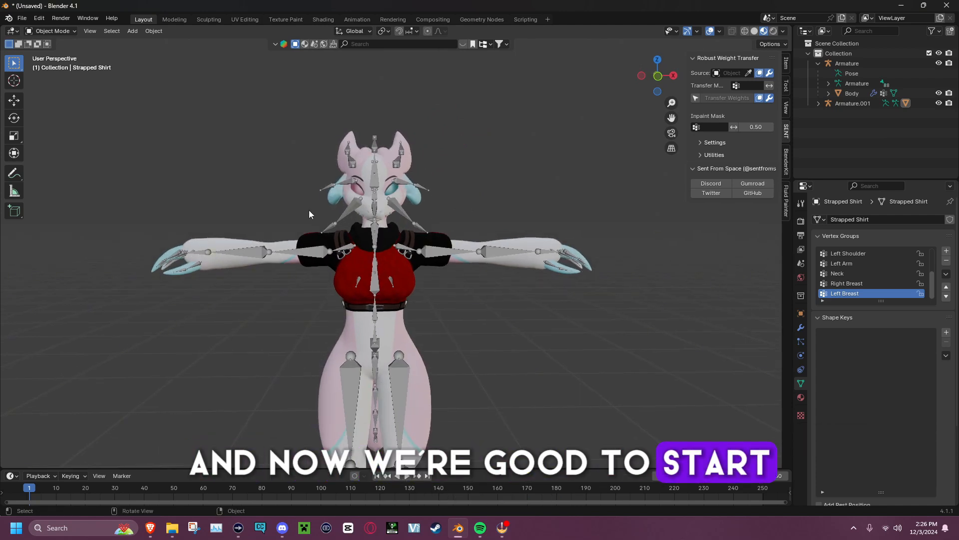
Step: Hide the avatar's Armature, expand Armature.001 and display its bones In Front, seen from the front
click(939, 64)
click(820, 103)
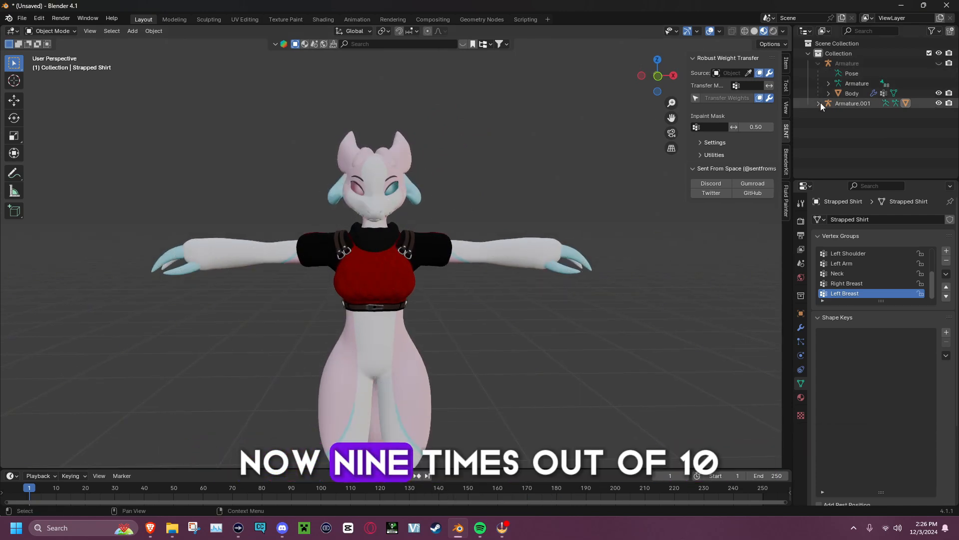
click(818, 103)
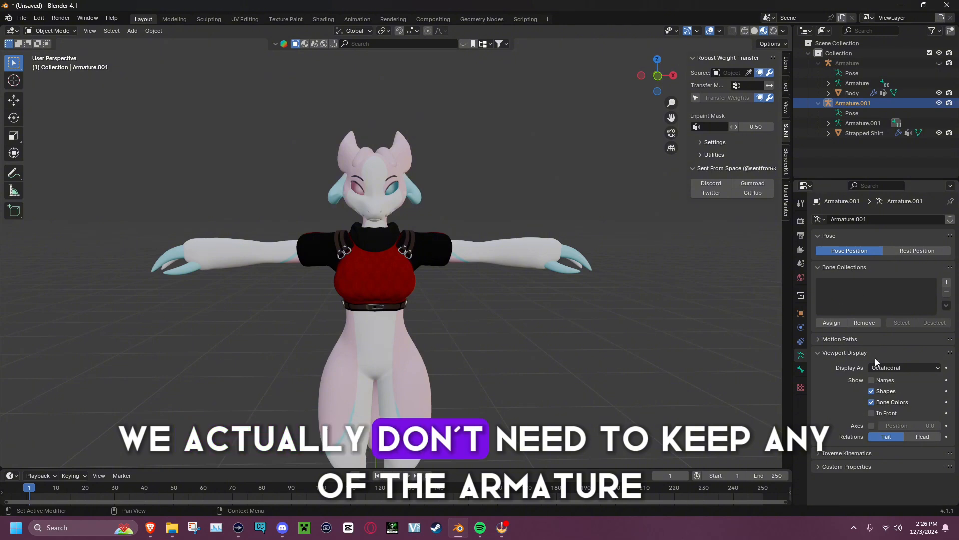
click(872, 414)
middle_drag(415, 289, 298, 263)
scroll(430, 290, up, 4)
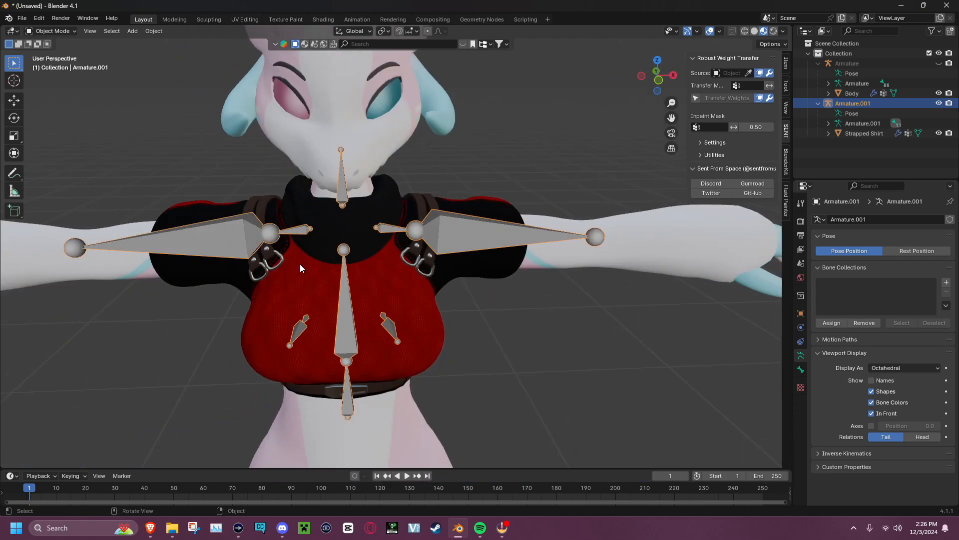
click(659, 80)
scroll(454, 185, down, 2)
scroll(450, 201, down, 2)
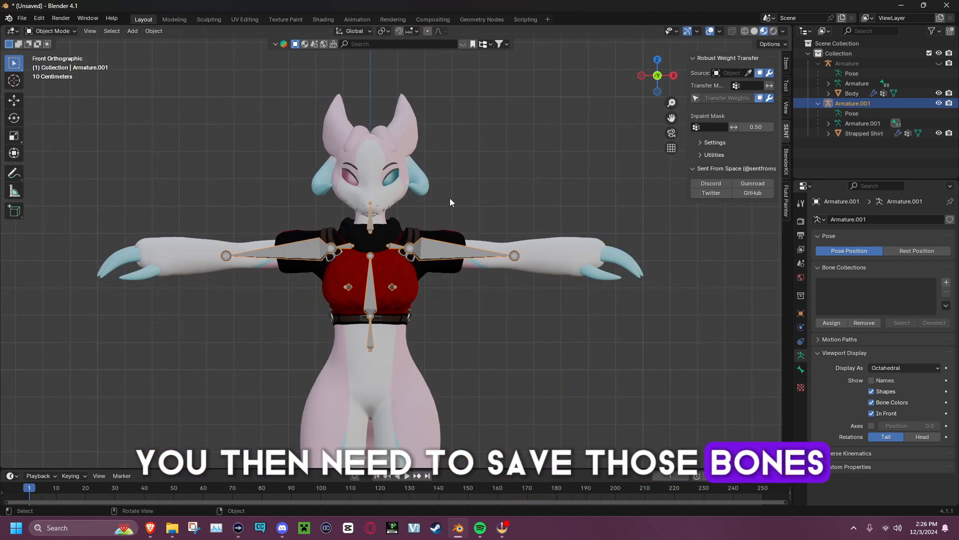
Step: Select the Strapped Shirt, collapse its shape keys section and enlarge the vertex group list to show every group
click(863, 134)
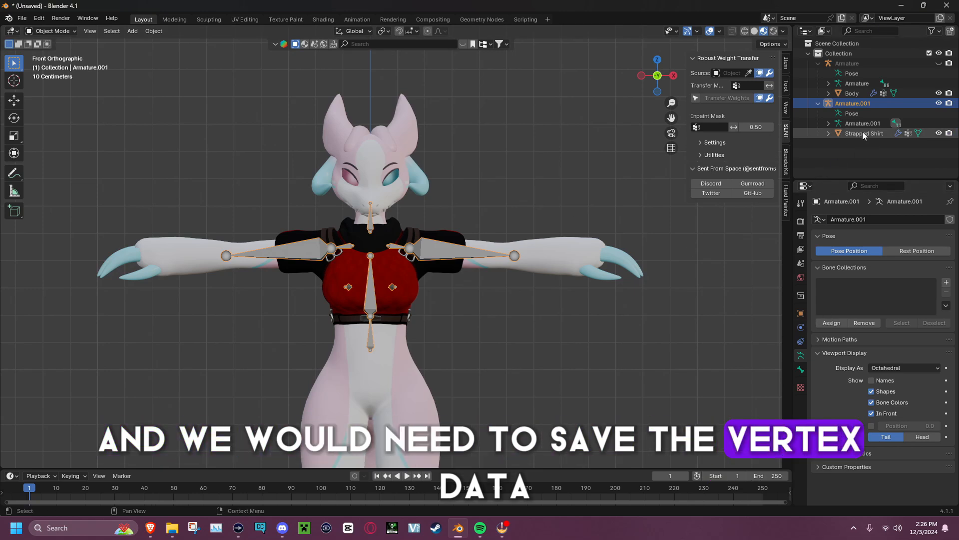
click(854, 317)
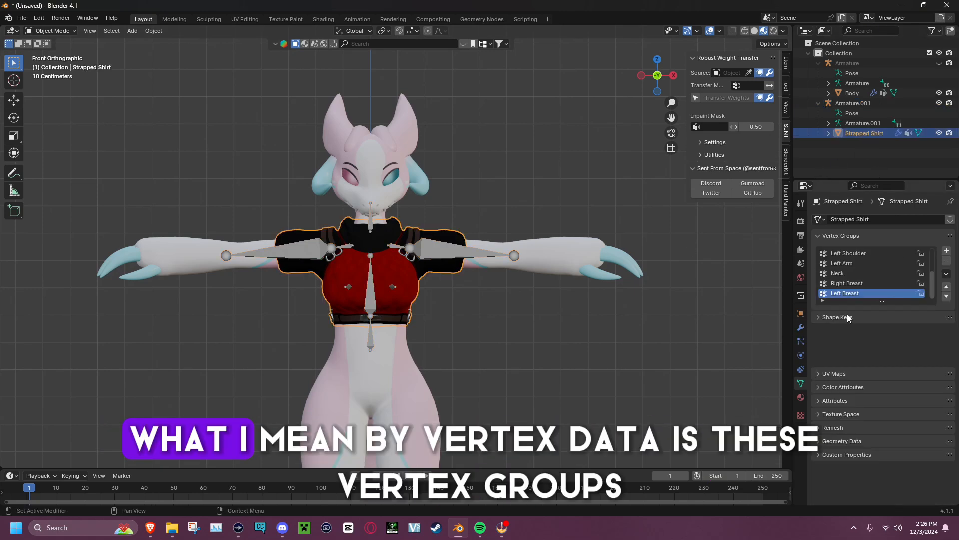
drag(880, 303, 881, 430)
scroll(472, 306, up, 2)
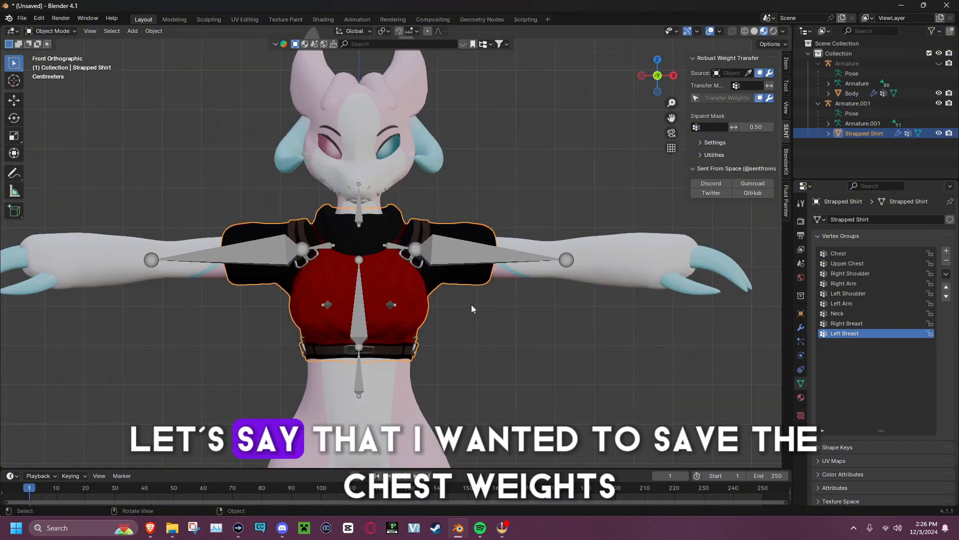
Step: Lock the Strapped Shirt's Chest vertex group and delete all unlocked groups
click(856, 253)
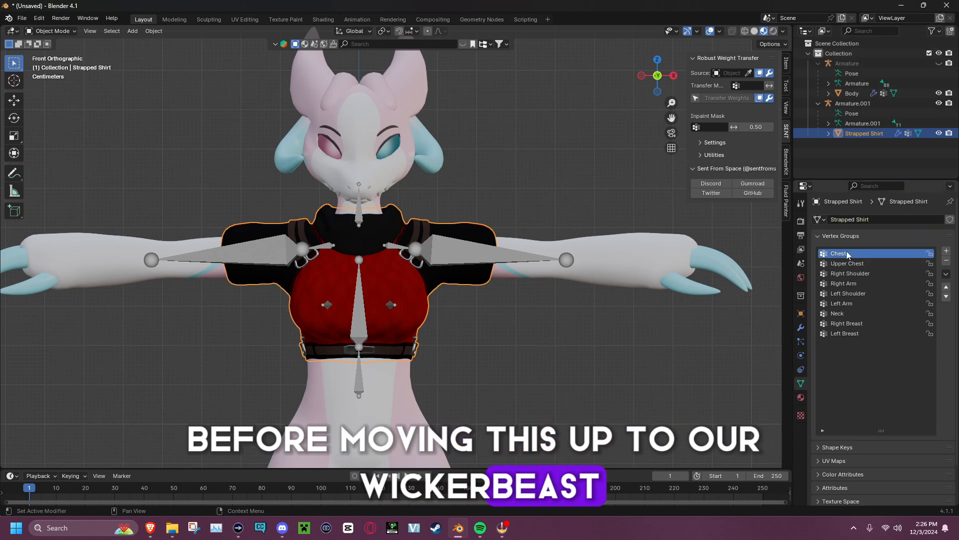
click(946, 275)
click(879, 377)
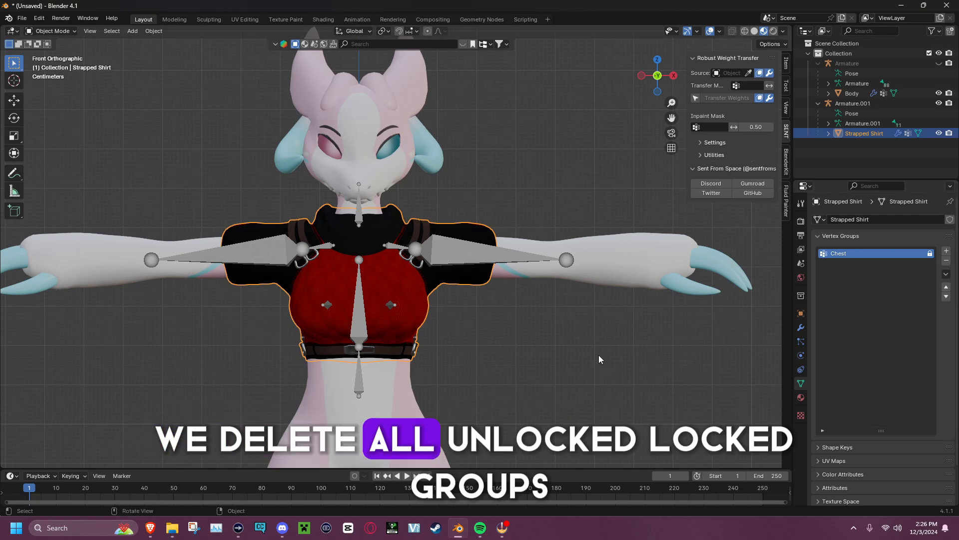
Step: Unlock the Chest vertex group, delete all unlocked groups from the Strapped Shirt, and deselect the shirt
click(929, 254)
click(946, 274)
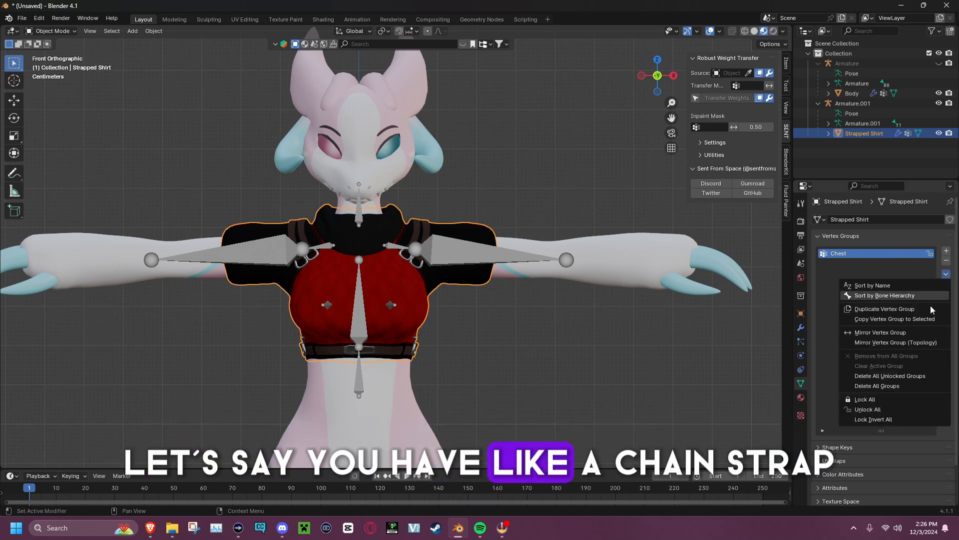
click(910, 375)
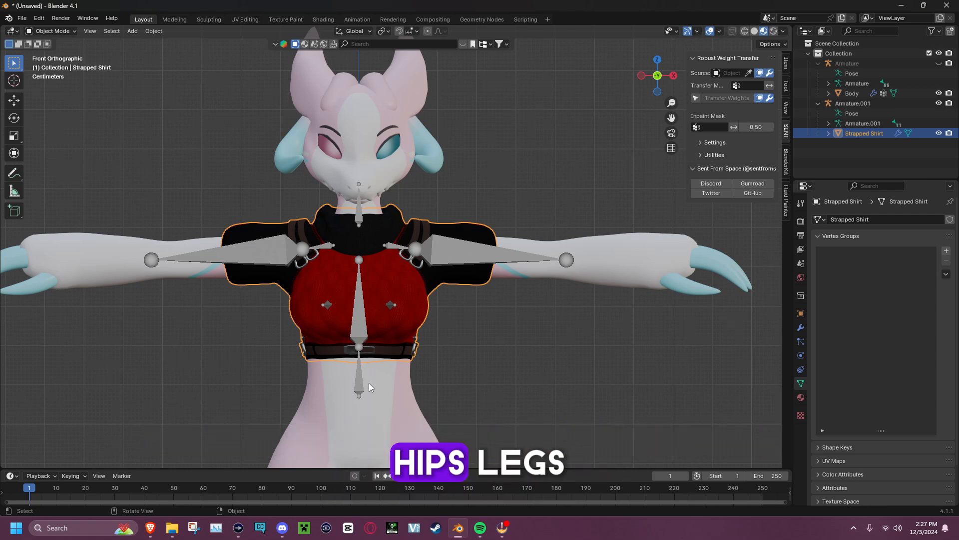
click(547, 343)
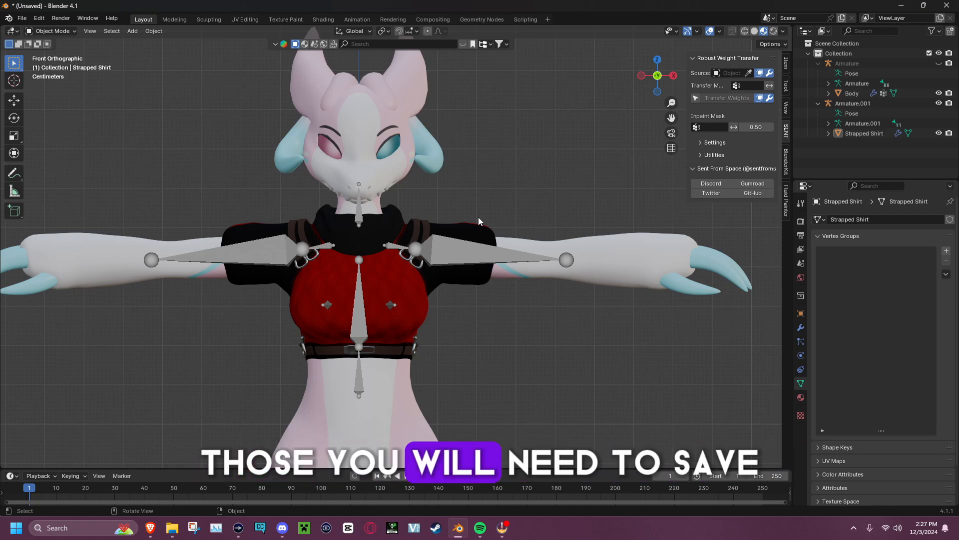
Step: In Edit Mode on Armature.001, delete the neck, shoulder, arm and central torso bones, keeping only the two breast bones
click(449, 250)
key(Tab)
middle_drag(506, 257, 348, 244)
click(358, 240)
shift+click(403, 210)
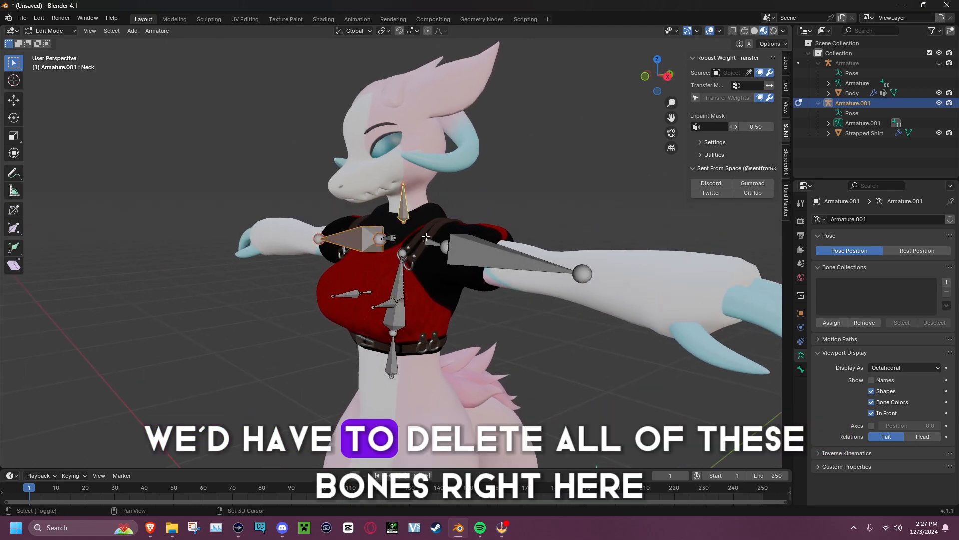
shift+click(465, 250)
shift+click(427, 244)
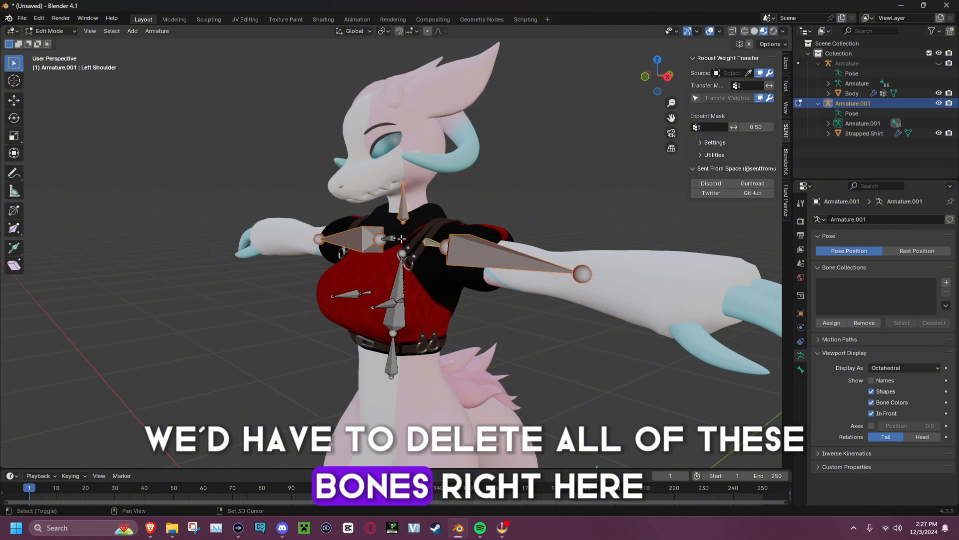
shift+click(383, 240)
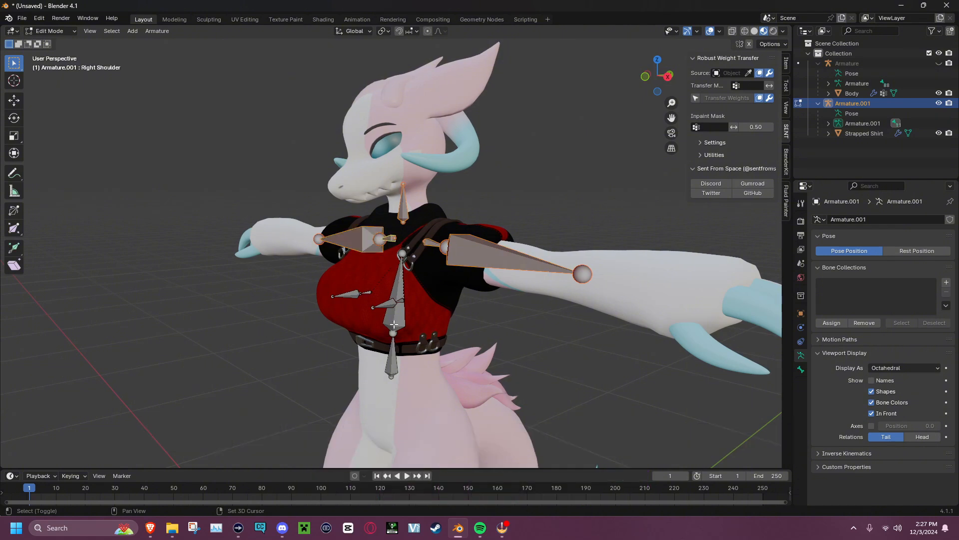
key(x)
click(501, 361)
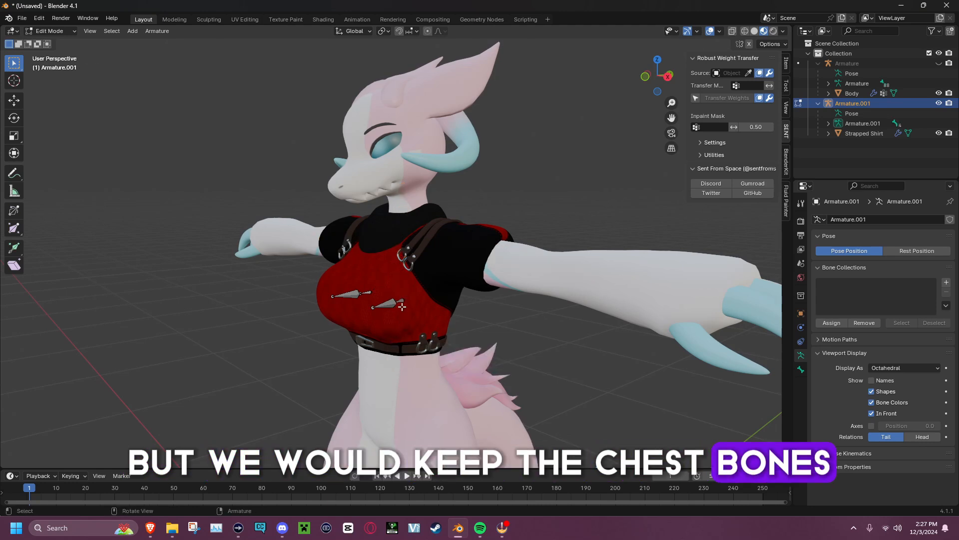
Step: Return Armature.001 to Object Mode and bring up the Strapped Shirt's vertex groups for review
click(864, 135)
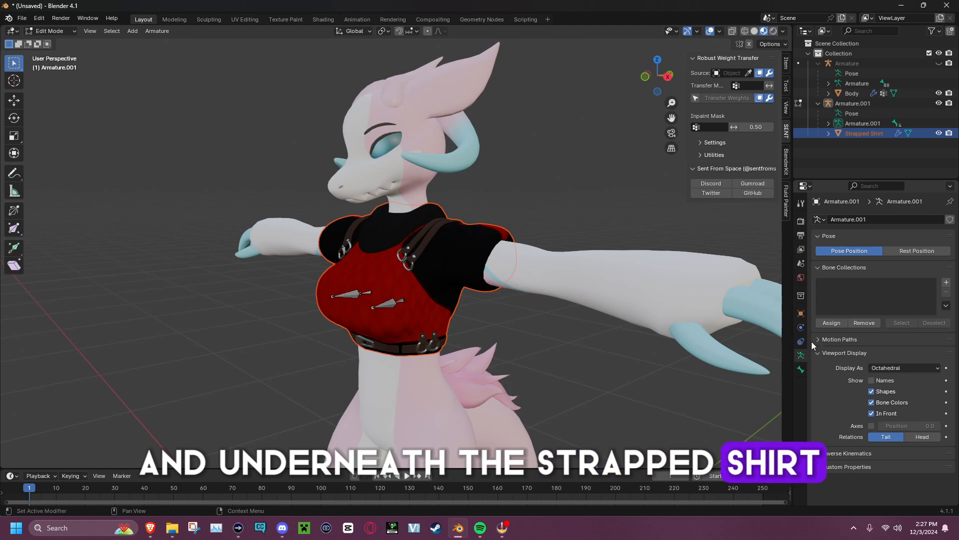
key(Tab)
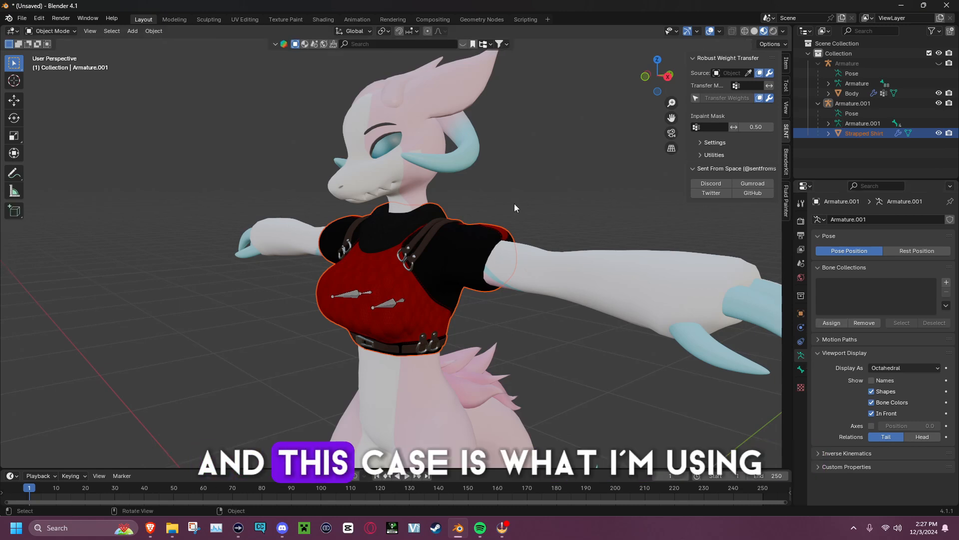
click(800, 367)
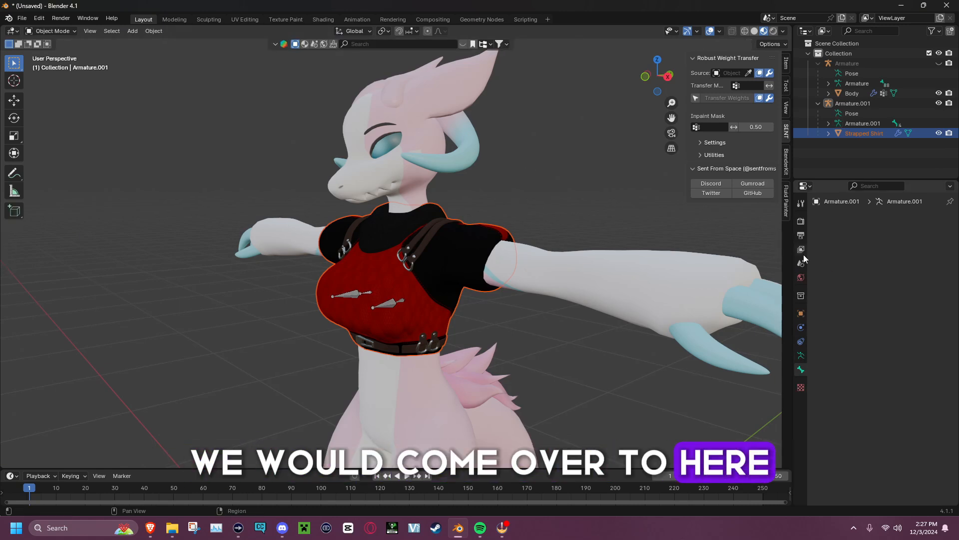
click(802, 355)
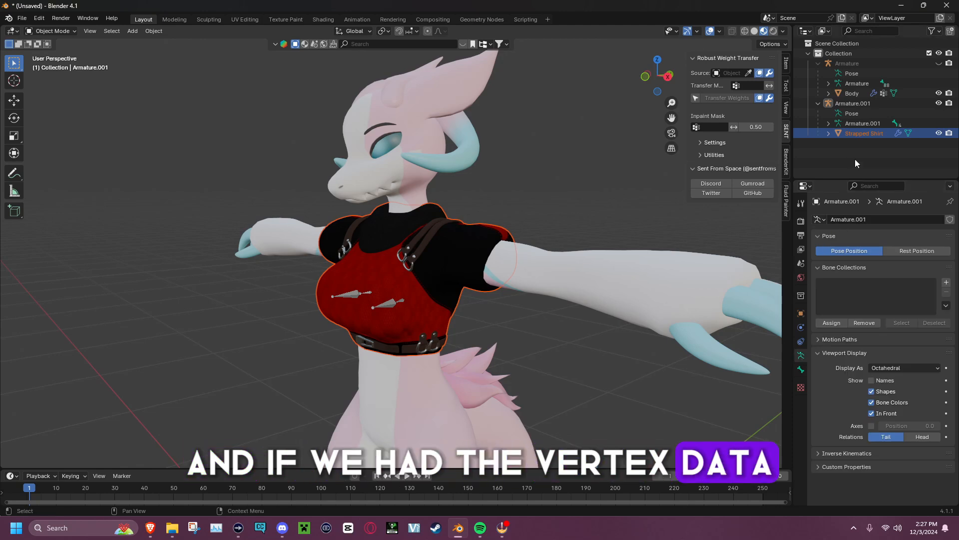
click(855, 133)
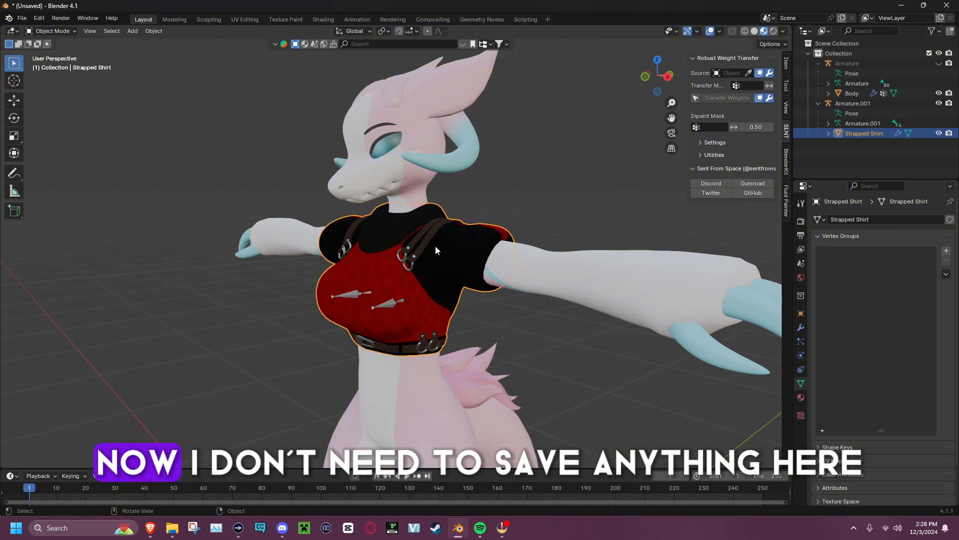
key(Tab)
key(Tab)
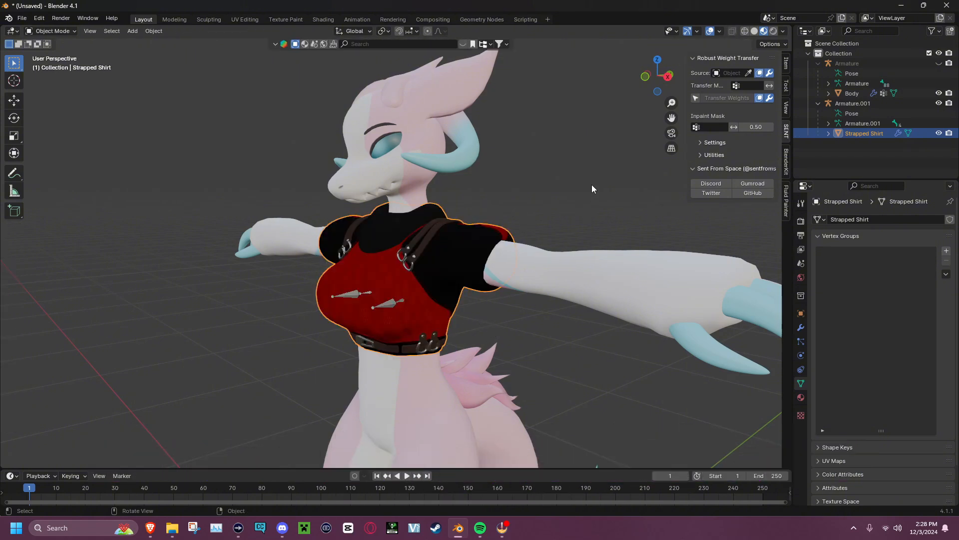
Step: In Edit Mode on Armature.001, delete the two remaining breast bones and return to Object Mode
click(868, 101)
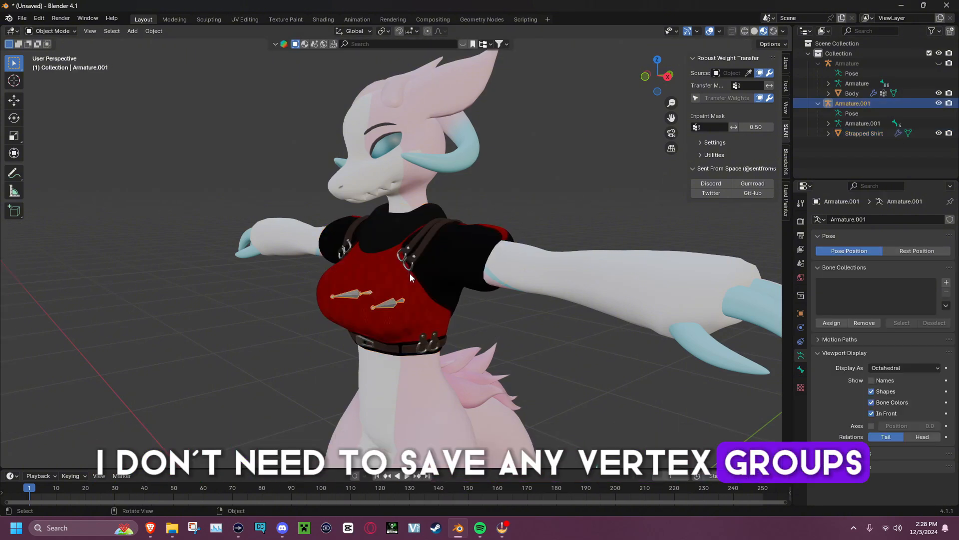
key(Tab)
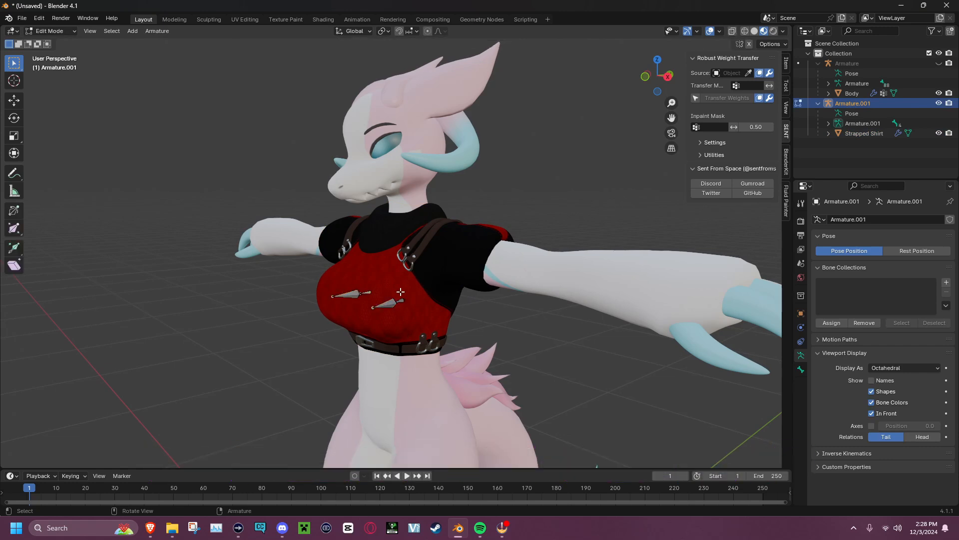
key(x)
click(543, 389)
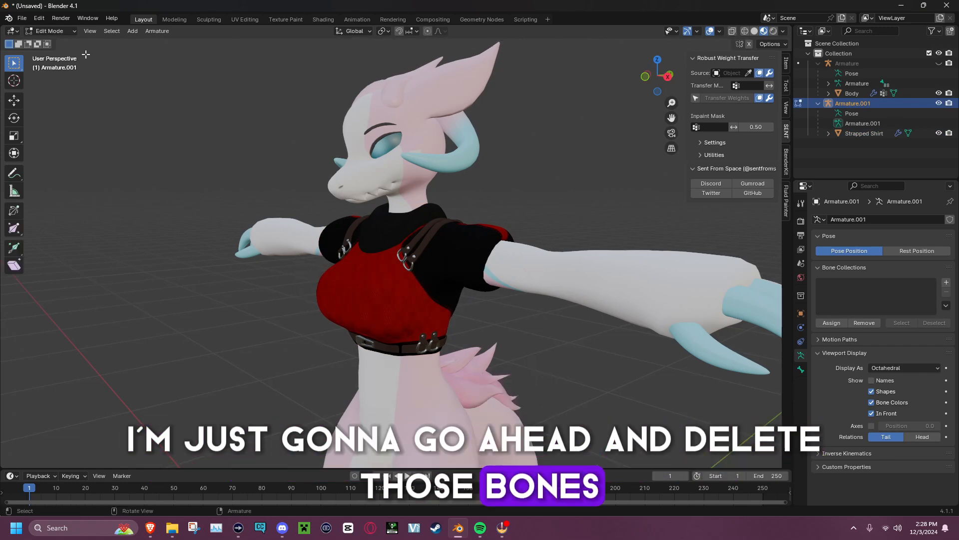
click(69, 32)
click(70, 42)
middle_drag(236, 163, 325, 160)
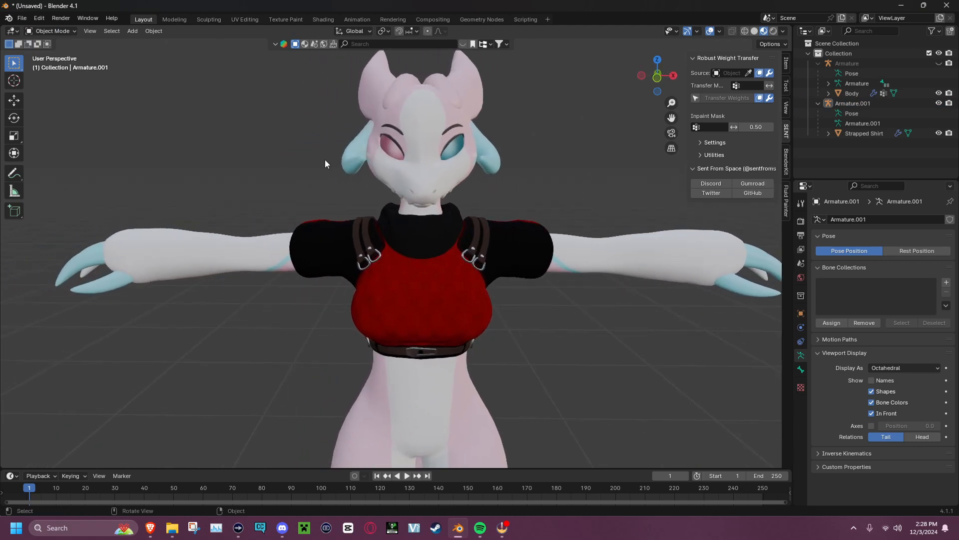
Step: Unhide the base body's Armature, parent the Strapped Shirt to it with empty groups, and deselect everything
click(877, 135)
middle_drag(523, 259, 458, 262)
click(939, 63)
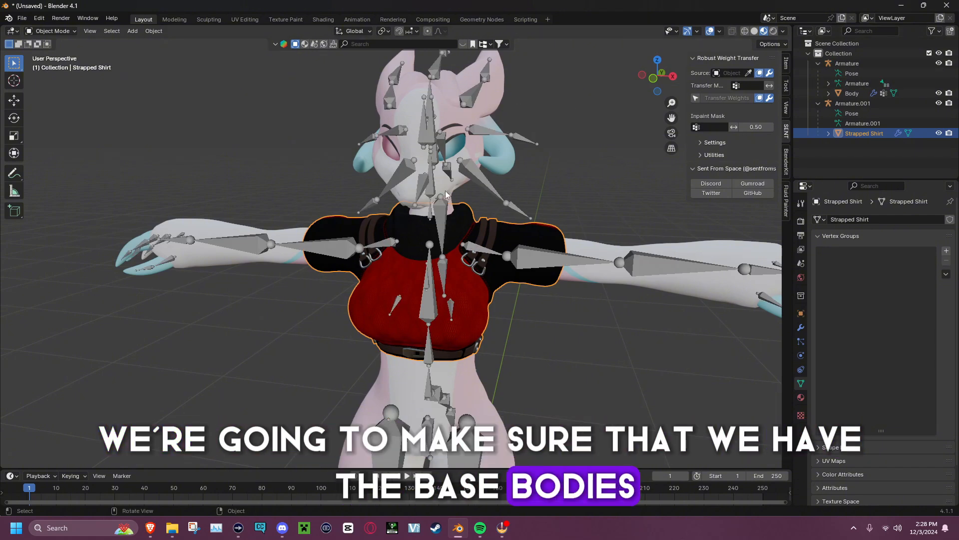
shift+click(530, 265)
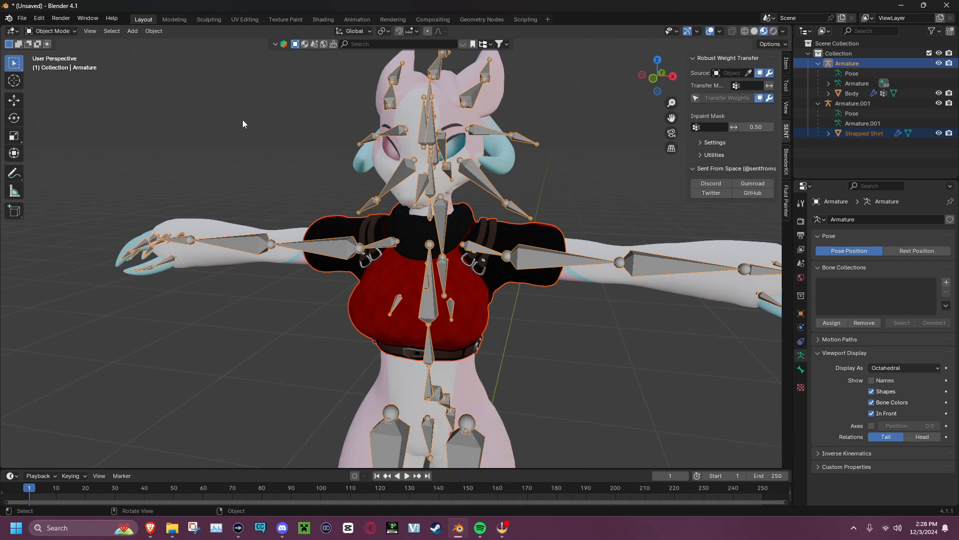
right_click(208, 104)
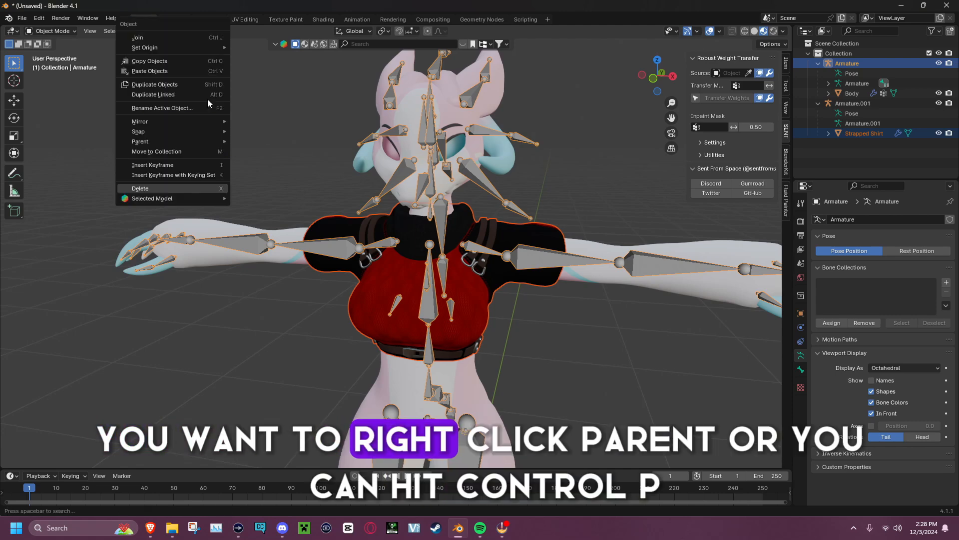
mouse_move(193, 142)
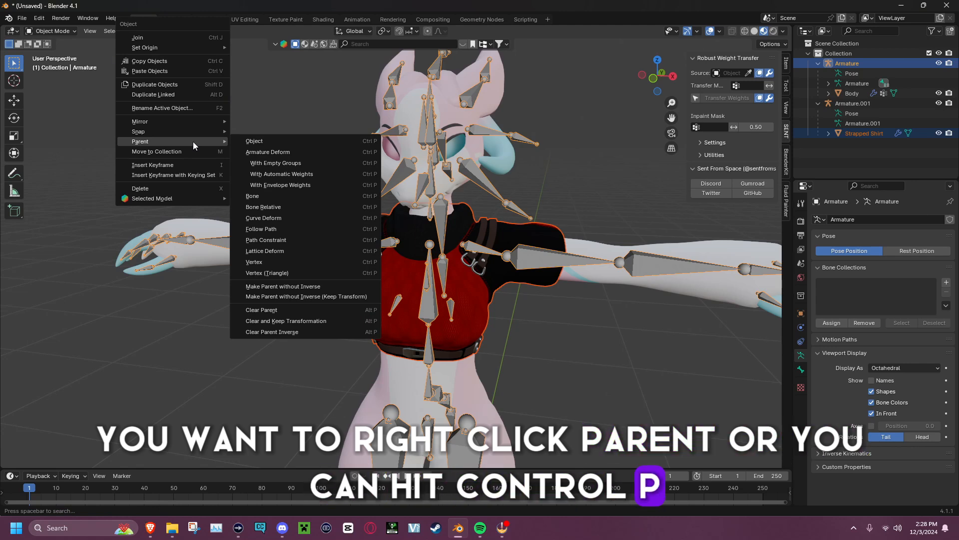
click(289, 164)
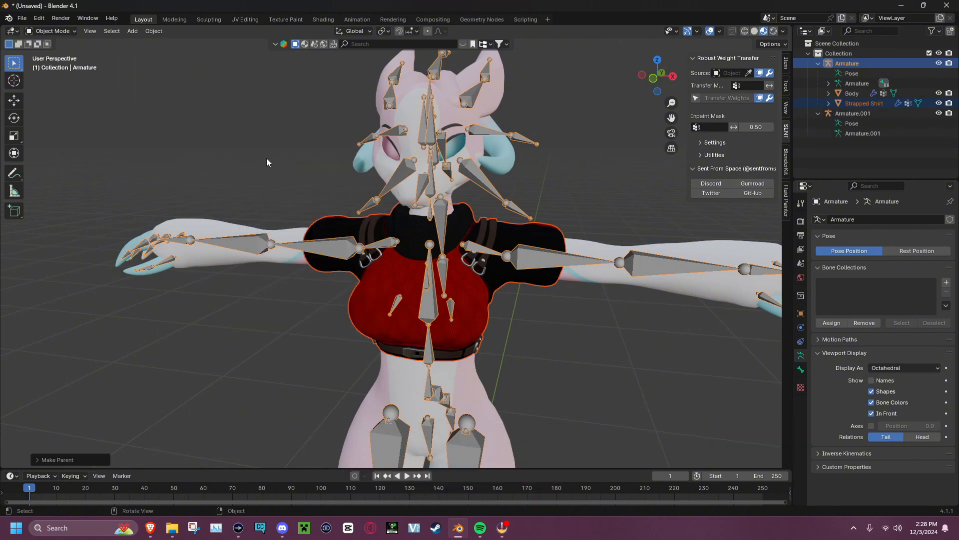
click(266, 158)
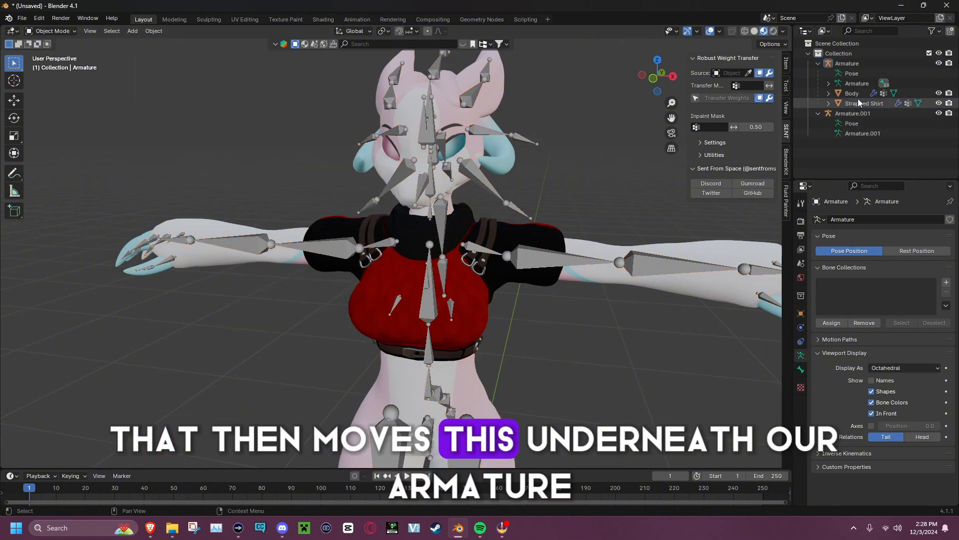
Step: Delete the leftover Armature.001 object from the scene
click(878, 113)
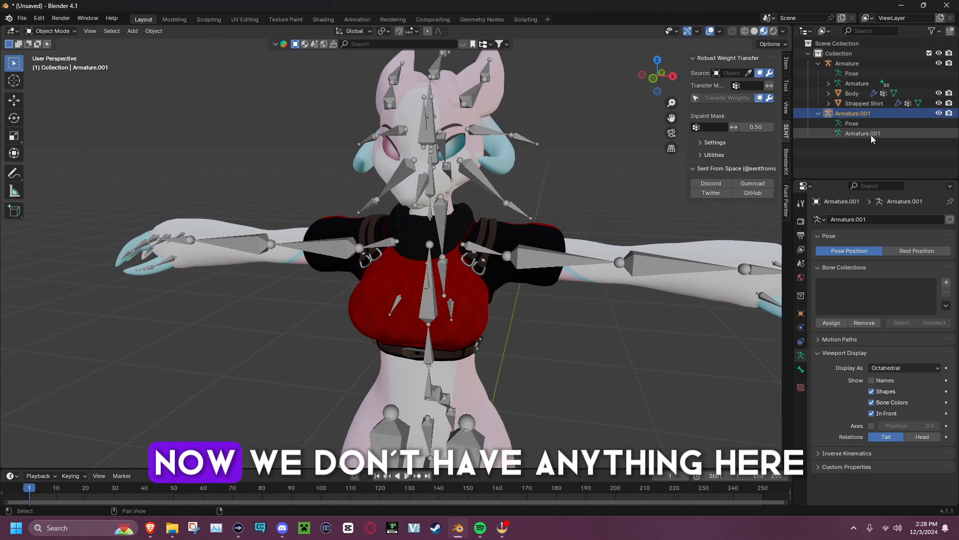
key(Delete)
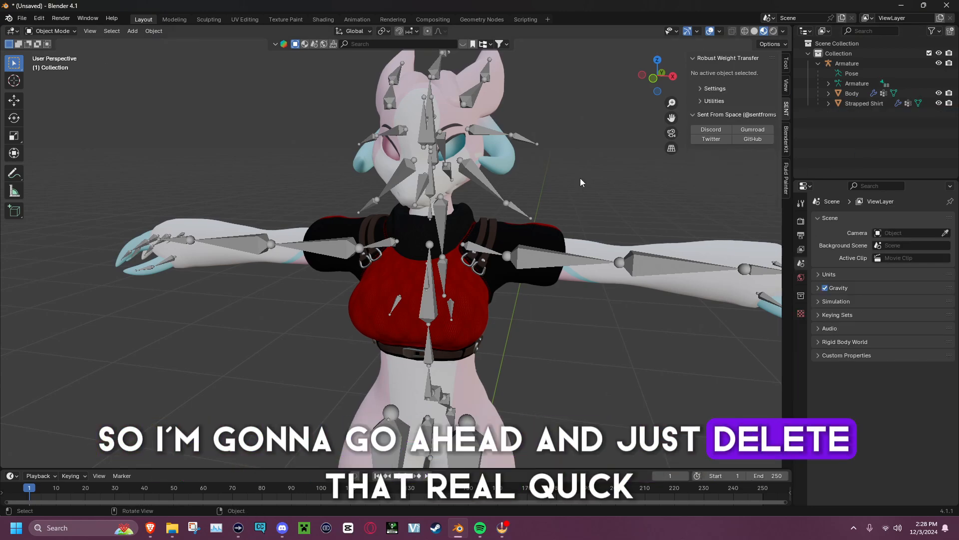
middle_drag(549, 170, 592, 165)
Step: Delete all unlocked vertex groups from the newly parented Strapped Shirt and deselect the shirt
click(919, 104)
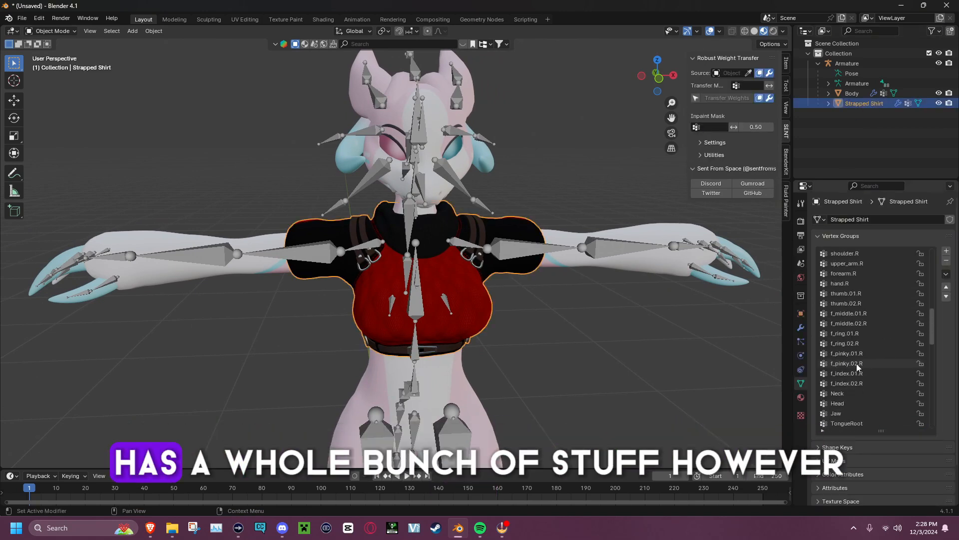
scroll(853, 361, up, 10)
scroll(880, 331, up, 2)
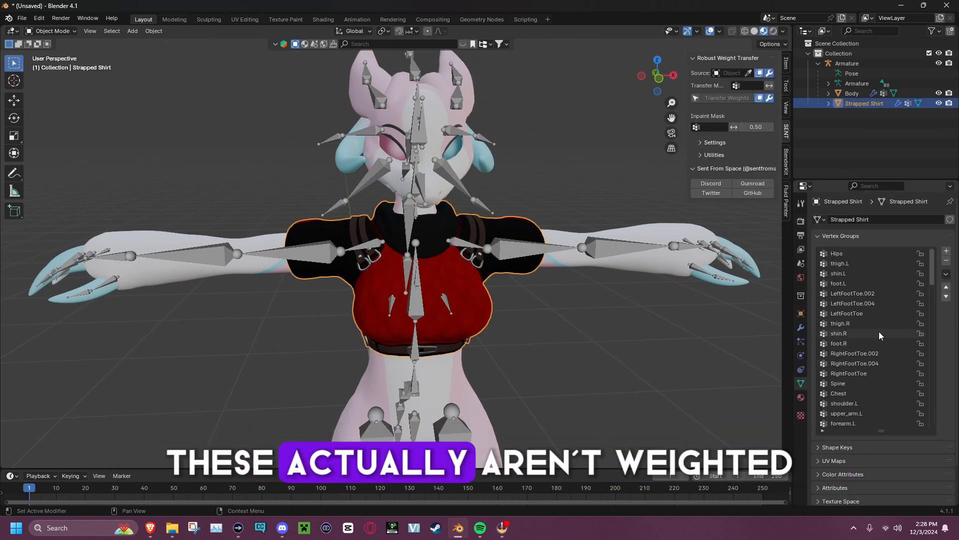
click(947, 275)
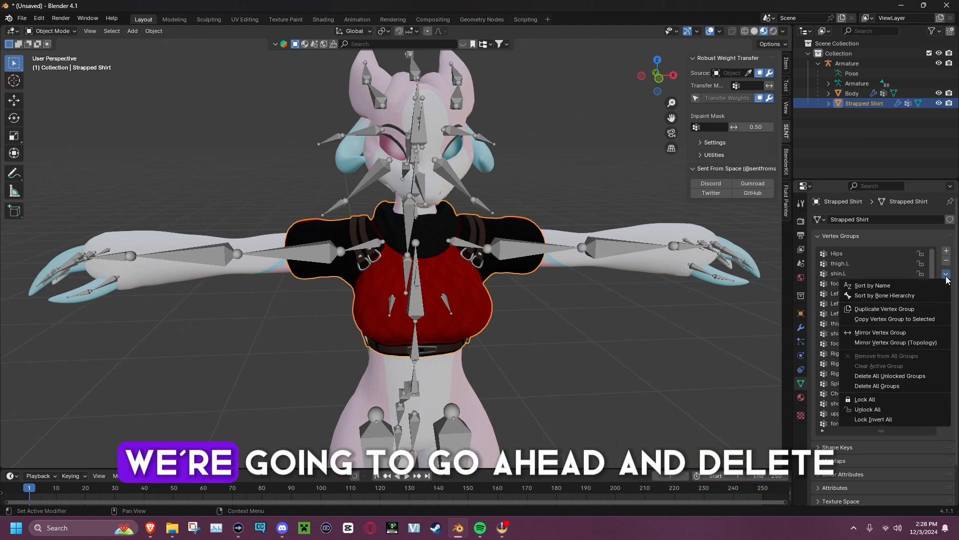
click(912, 371)
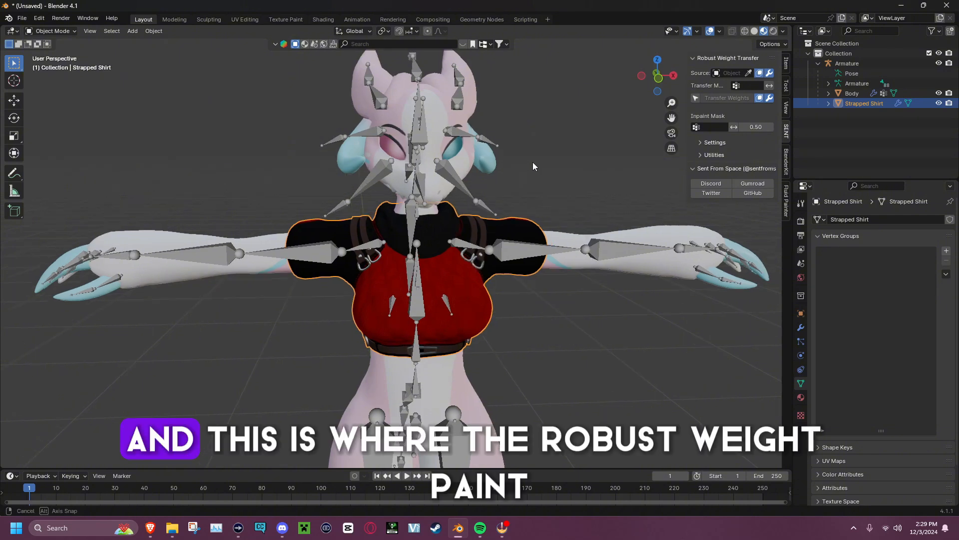
middle_drag(532, 161, 570, 161)
click(563, 163)
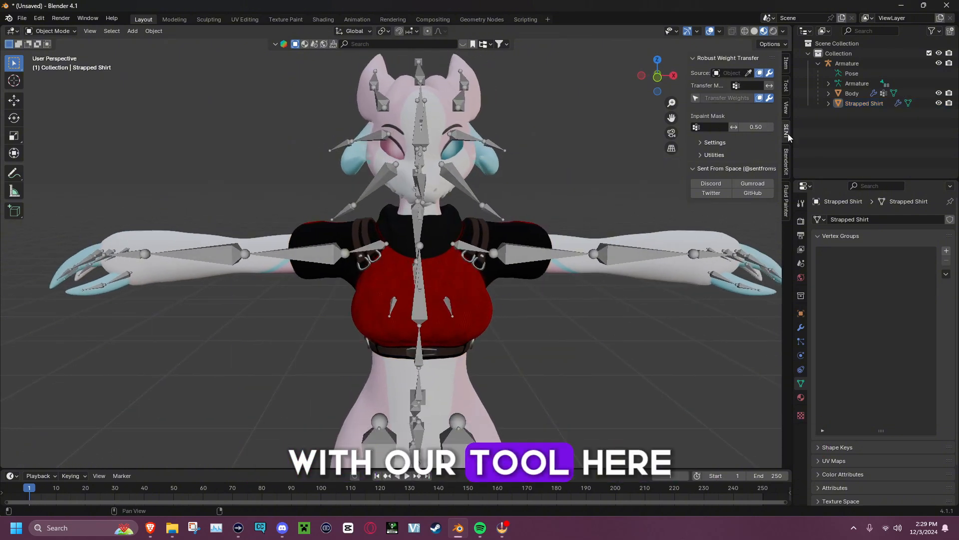
Step: Sample the Body mesh as the Robust Weight Transfer source and hide the Armature
click(748, 73)
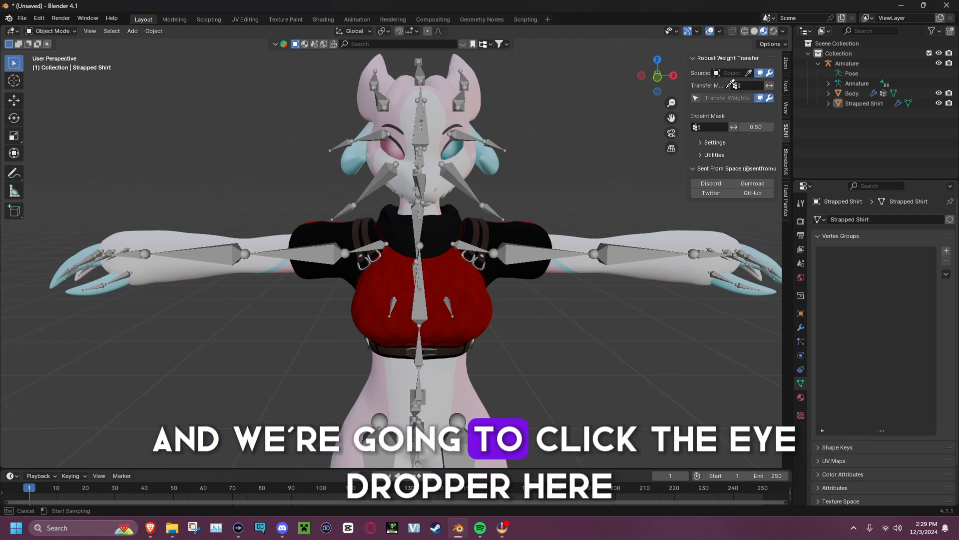
click(665, 237)
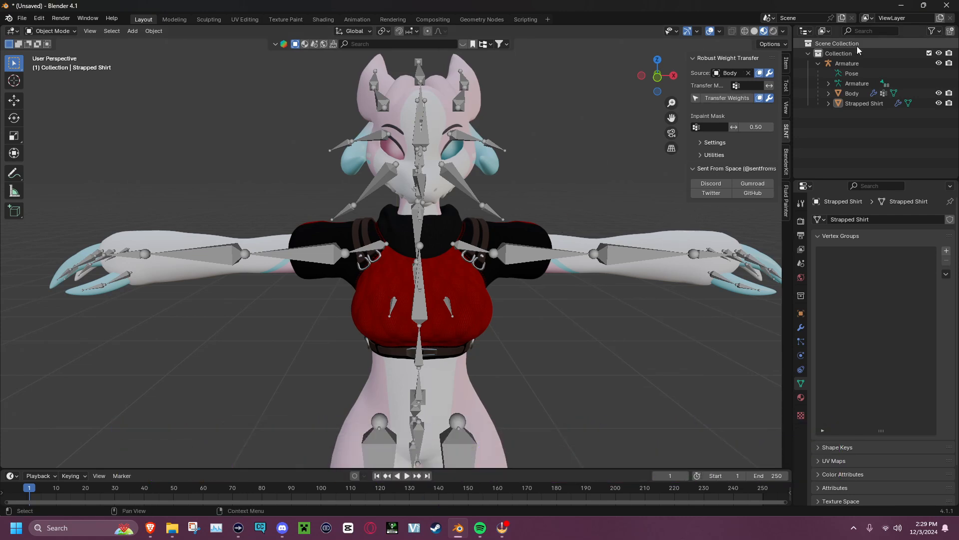
click(939, 64)
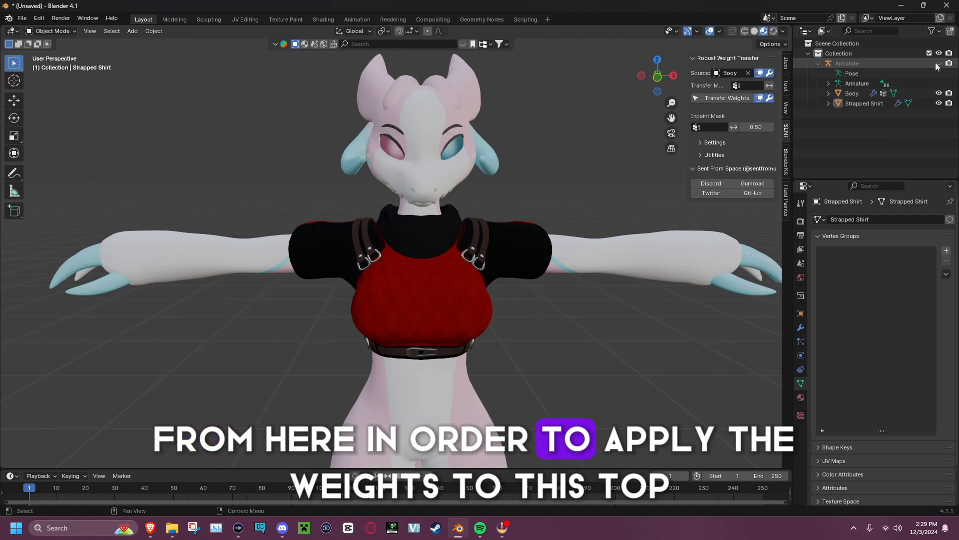
Step: Transfer the Body's weights to the Strapped Shirt and review the resulting vertex groups
click(420, 235)
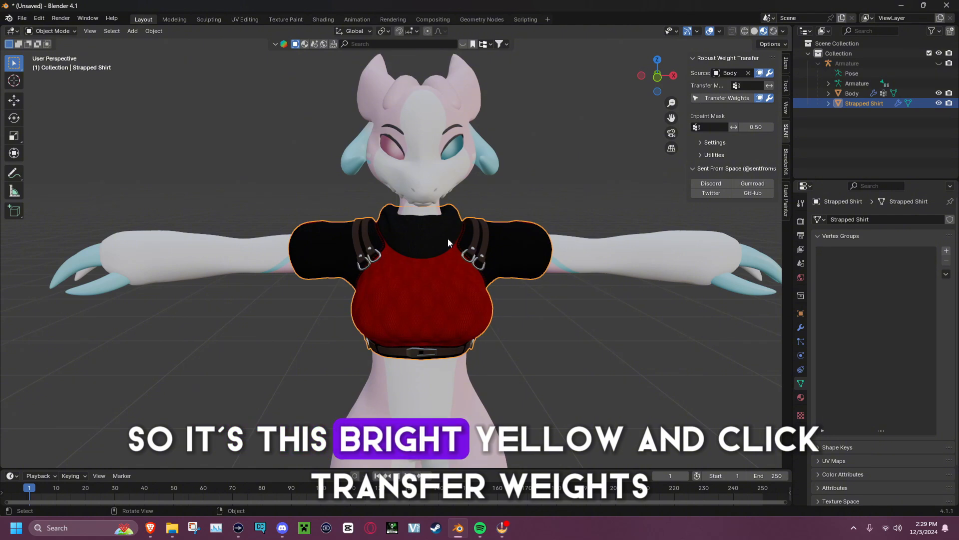
click(739, 98)
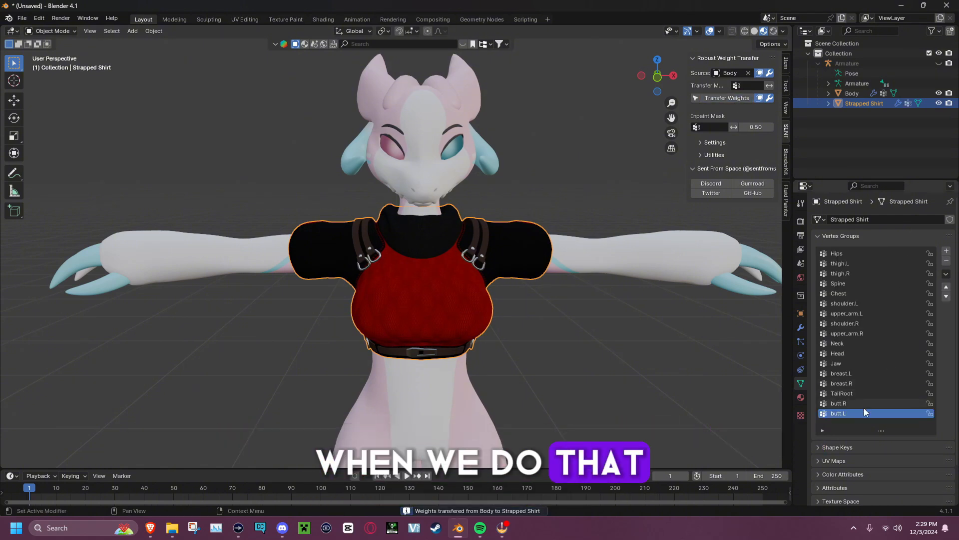
scroll(851, 380, down, 1)
scroll(848, 271, up, 1)
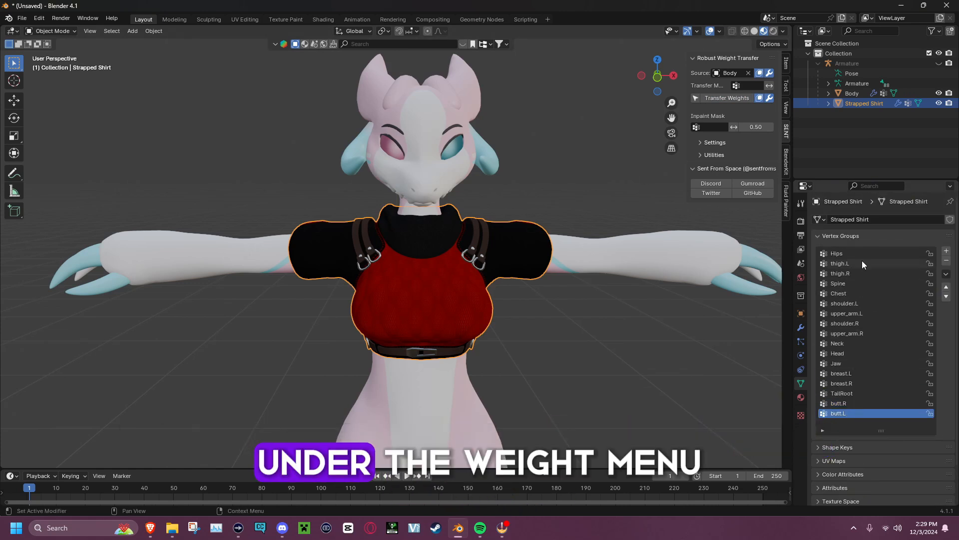
Step: Unhide the Armature, select it and switch it to Pose Mode
click(939, 64)
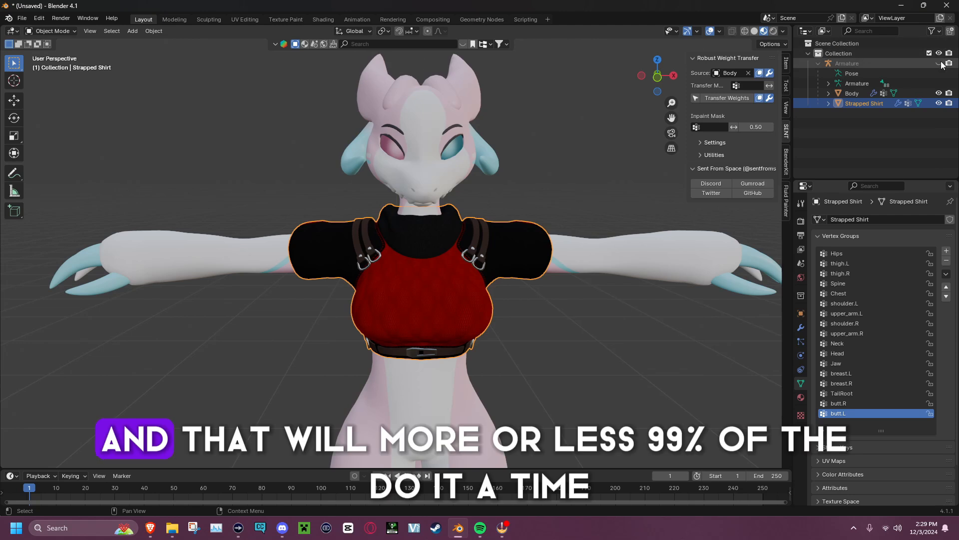
click(70, 32)
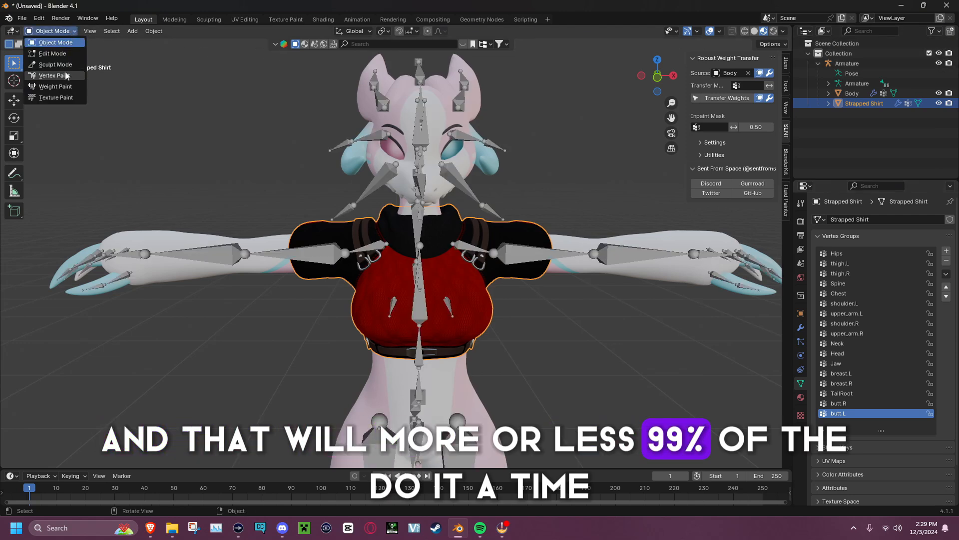
click(323, 247)
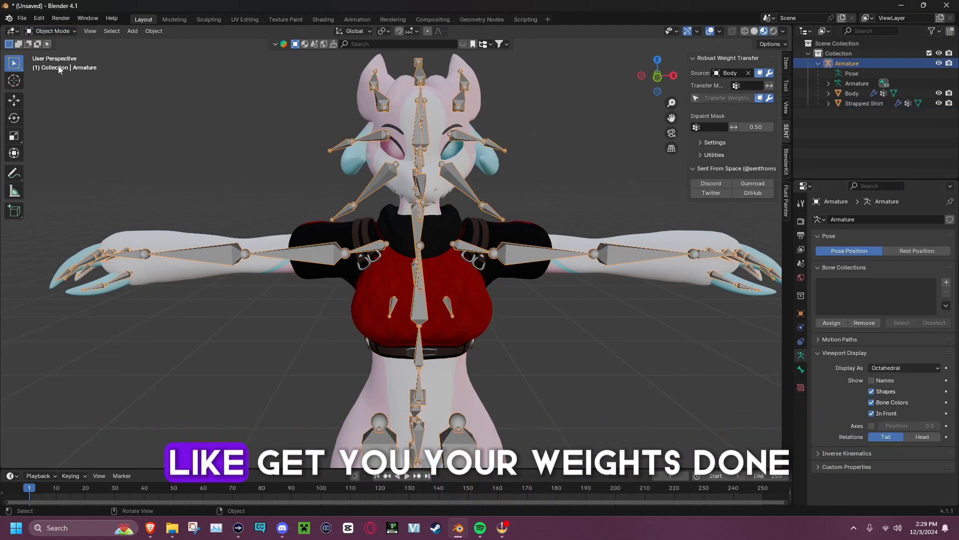
click(63, 31)
click(61, 65)
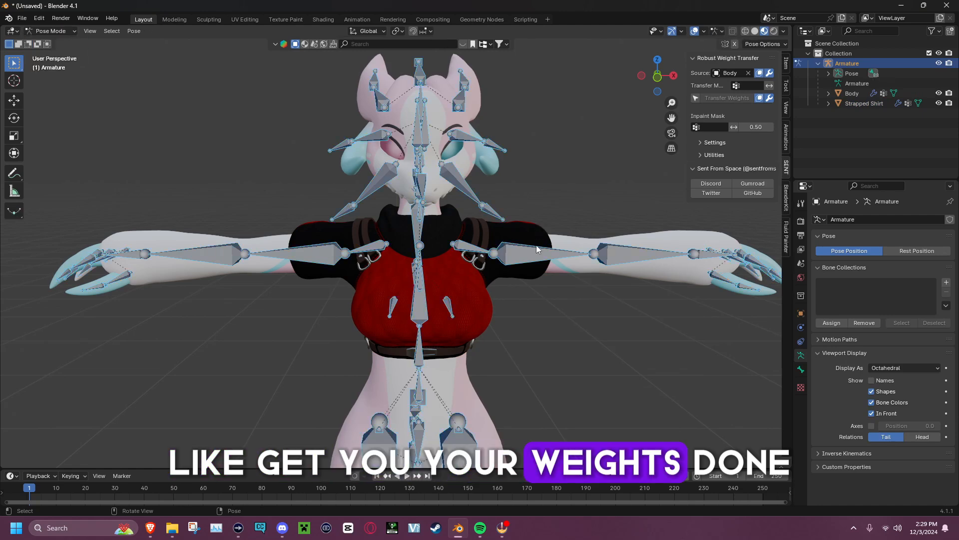
Step: In front view, test-rotate the left upper arm bone to check the sleeve's deformation, and cancel the rotation
key(KP_1)
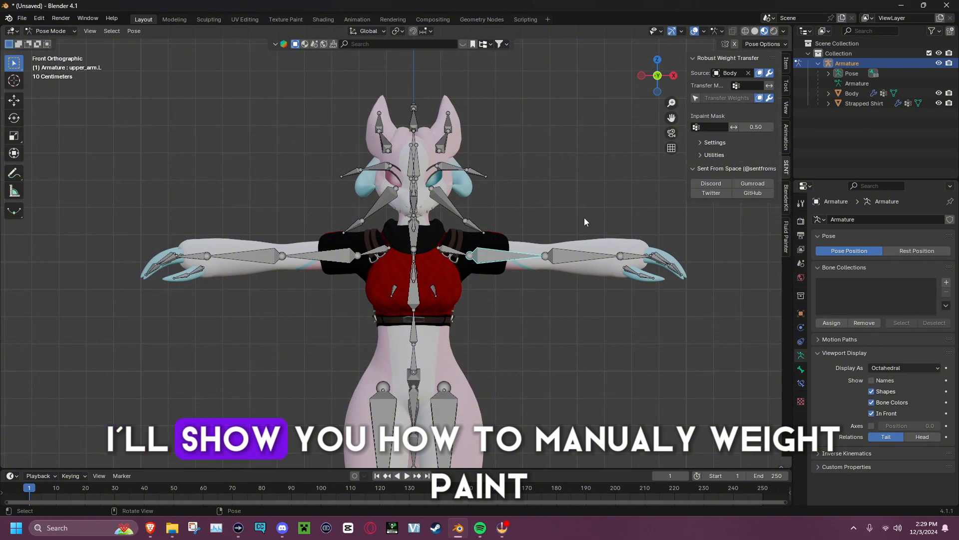
key(r)
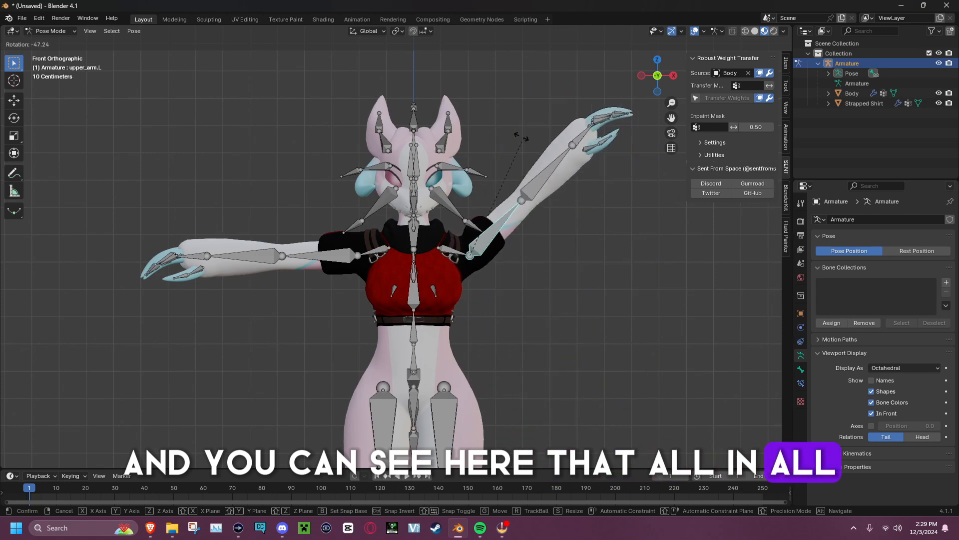
key(Escape)
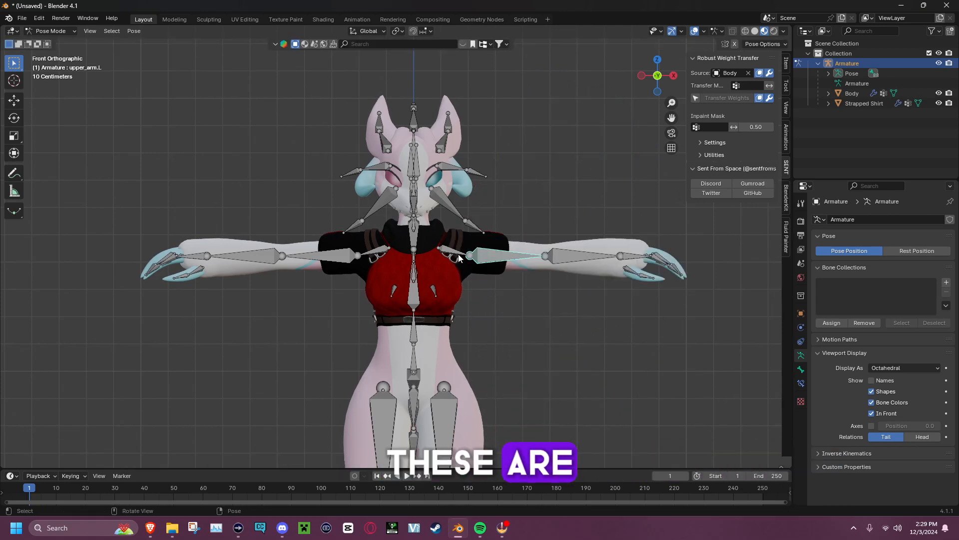
Step: Enable X-axis mirroring for posing, test-rotate the Head bone in front view to check the collar, and cancel the rotation
click(734, 44)
click(417, 223)
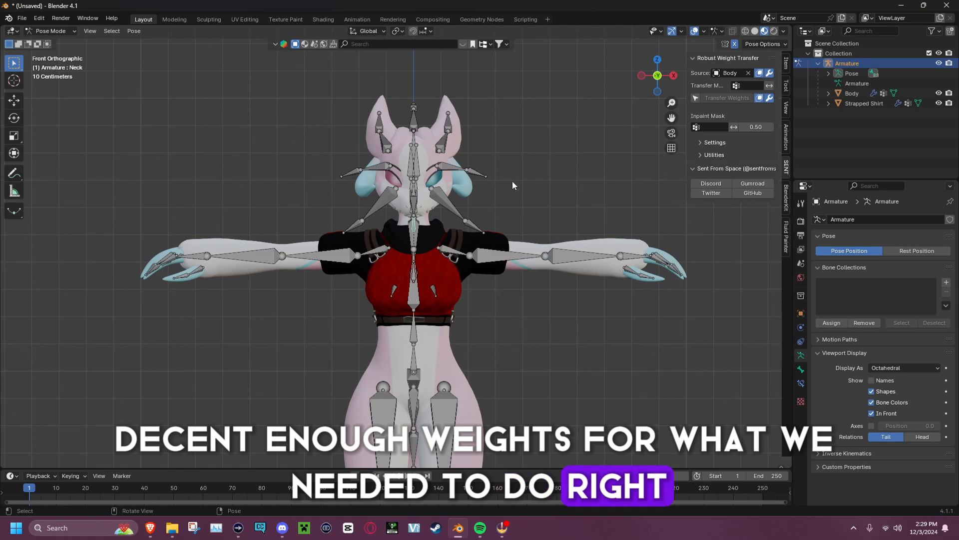
middle_drag(512, 180, 490, 184)
click(428, 197)
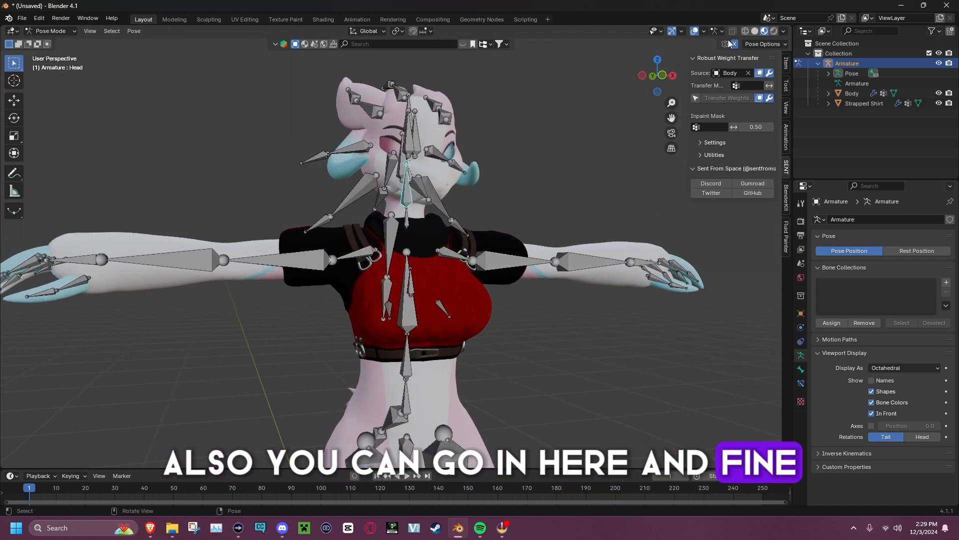
click(662, 75)
key(r)
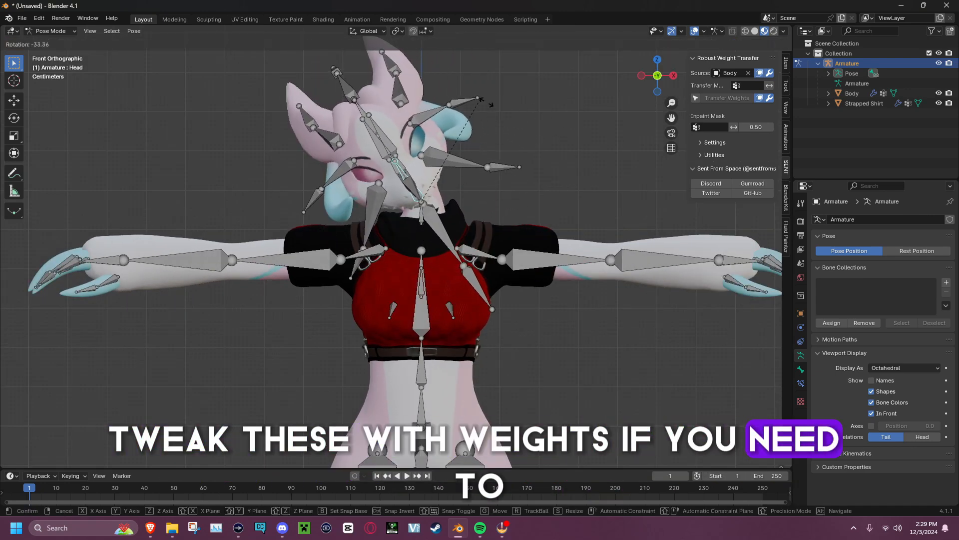
right_click(406, 333)
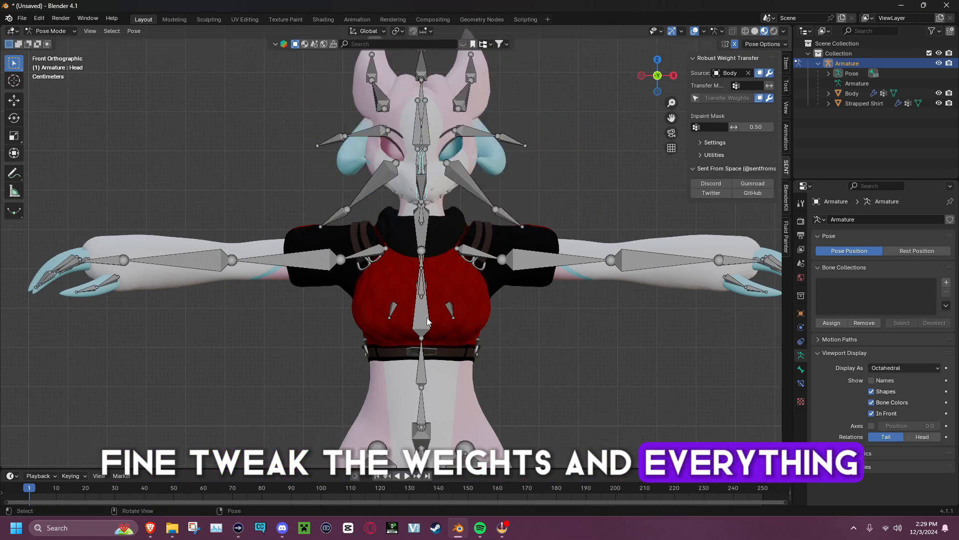
Step: Test-rotate the Chest bone from the front and the side to check the shirt's deformation, and undo the rotation
click(428, 322)
key(r)
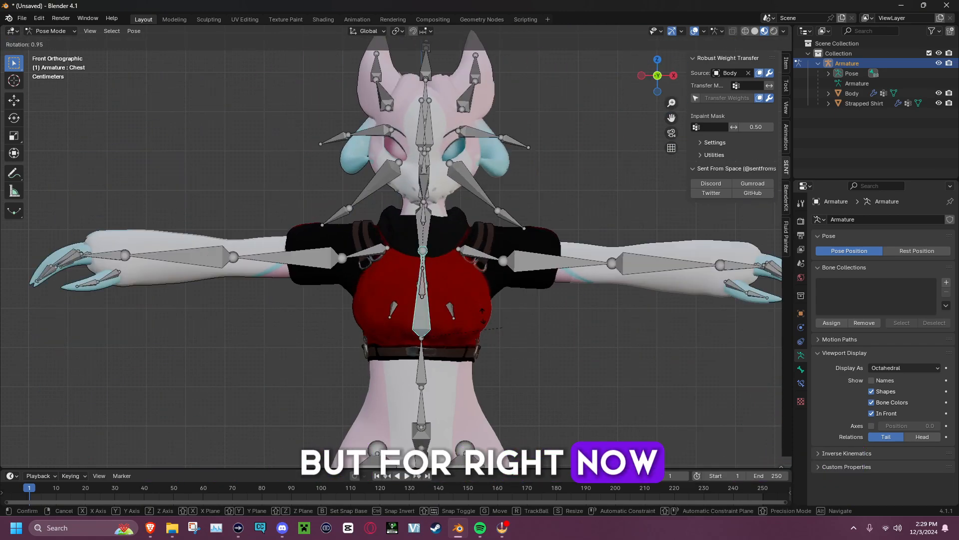
right_click(544, 342)
middle_drag(550, 345, 480, 310)
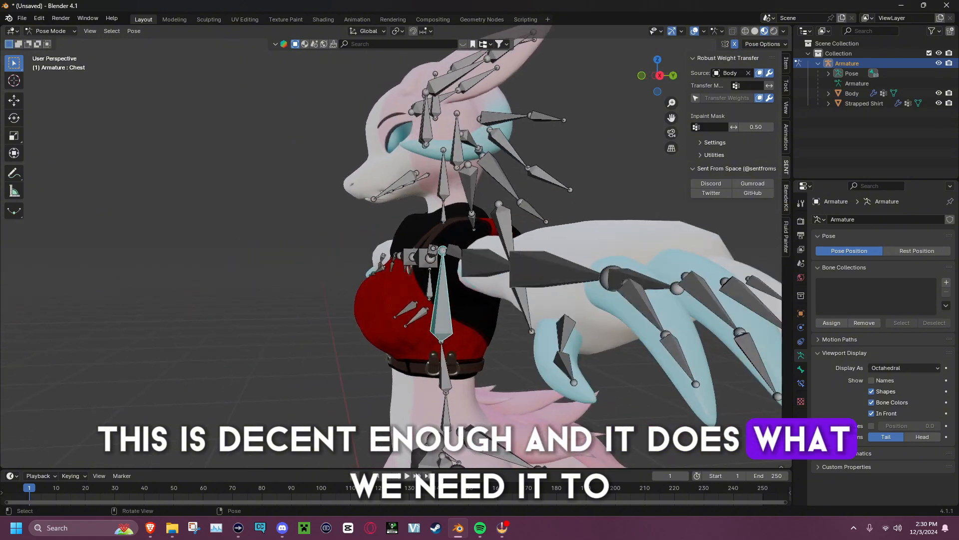
key(r)
click(365, 284)
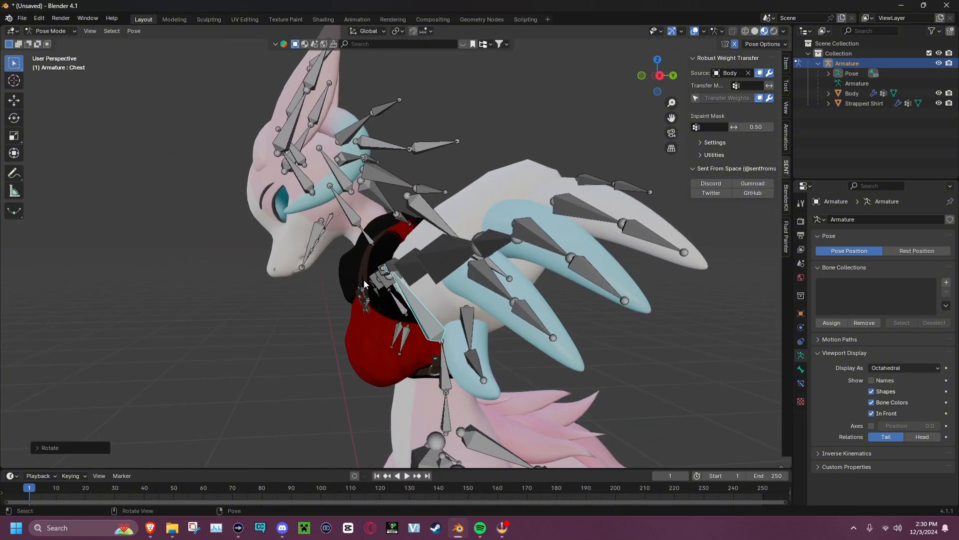
key(ctrl+z)
middle_drag(310, 270, 391, 264)
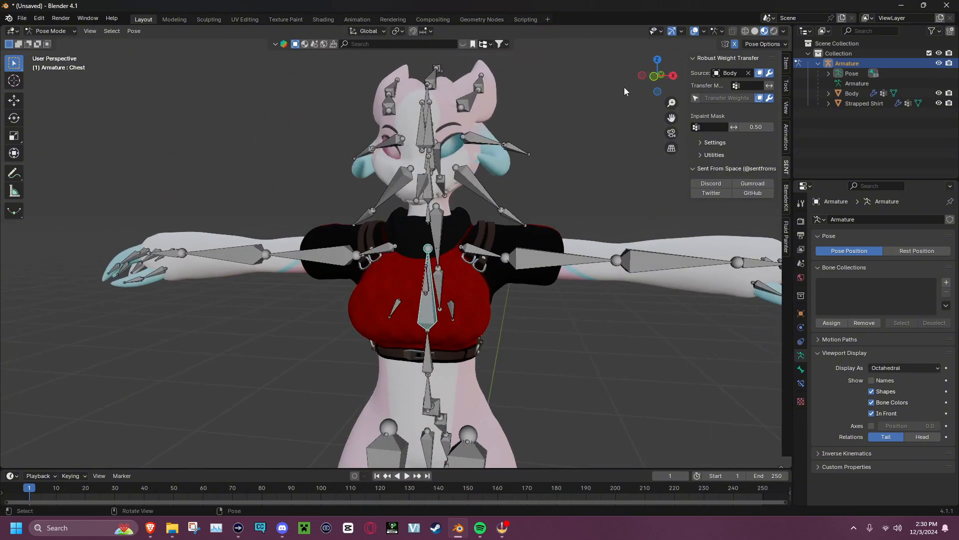
Step: Hide the Armature, select the Body mesh and switch to Object Mode
click(939, 63)
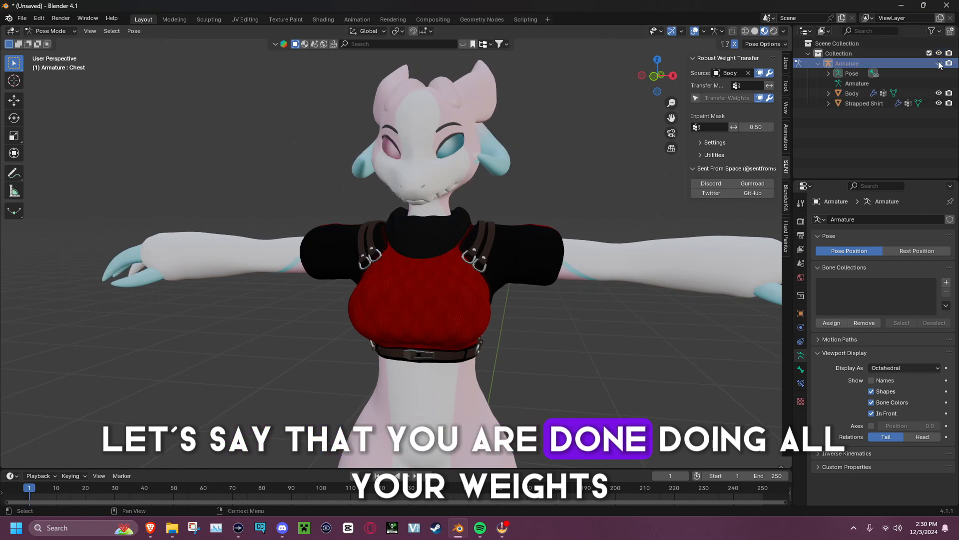
click(852, 94)
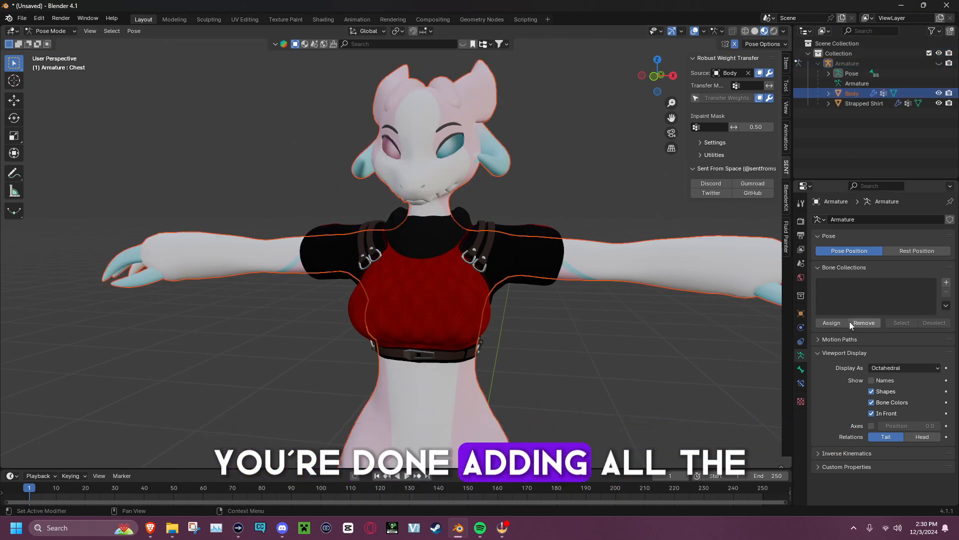
click(800, 371)
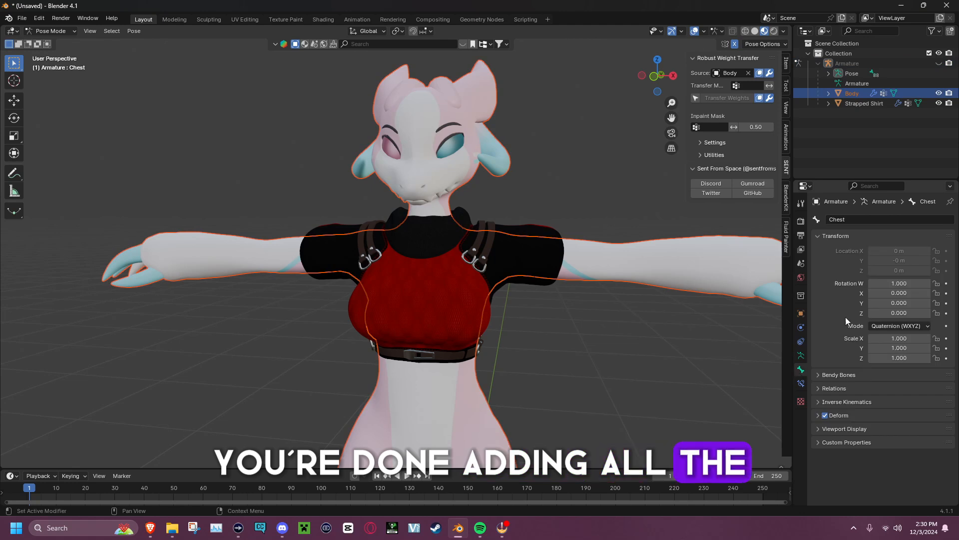
click(800, 356)
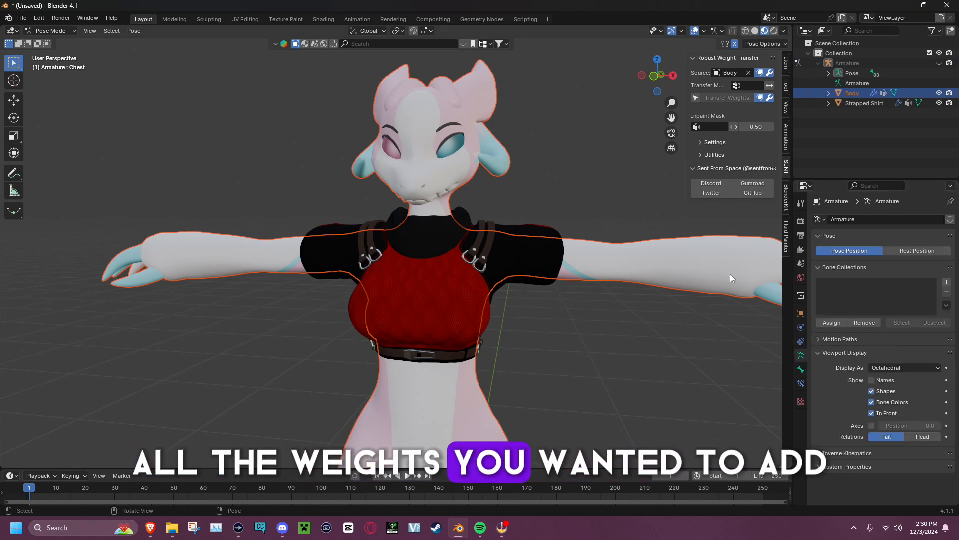
click(70, 31)
click(71, 38)
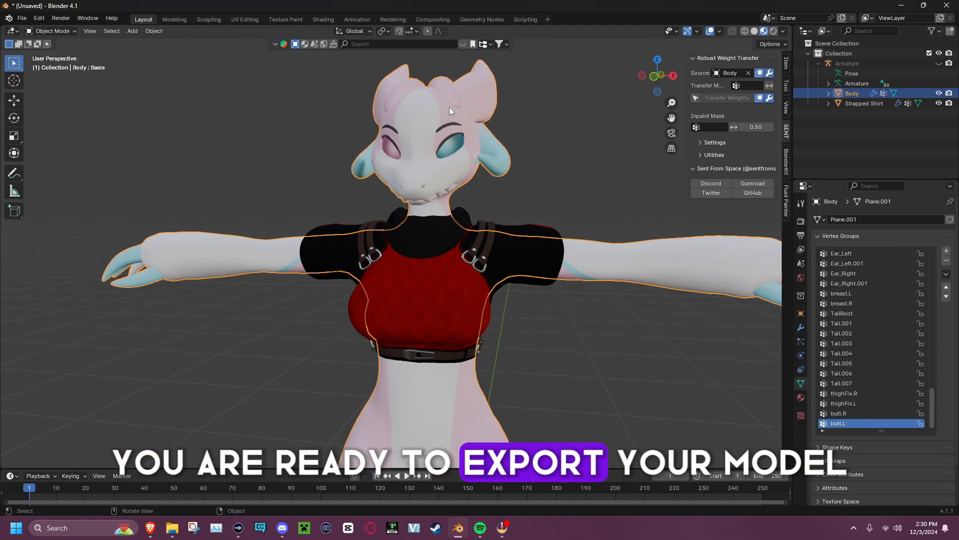
Step: Set the Body's HideHeadFloof shape key to 0.00 to bring back the head floof, and deselect the mesh
click(834, 447)
scroll(938, 380, down, 2)
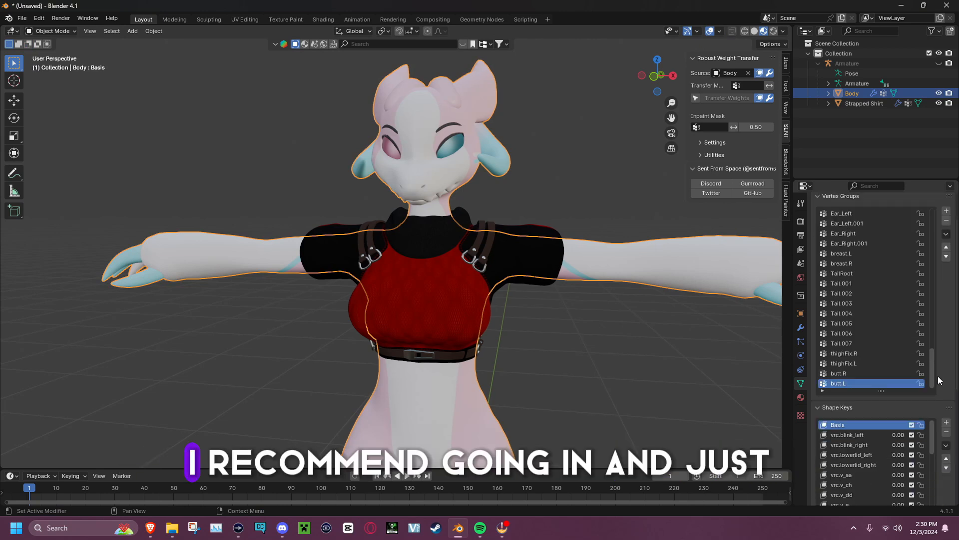
scroll(893, 424, down, 5)
scroll(946, 303, up, 2)
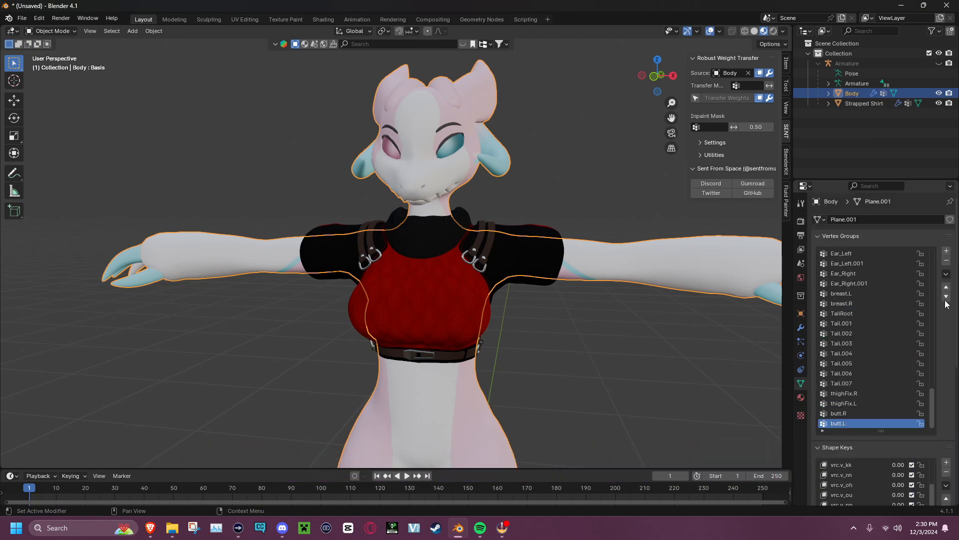
click(835, 238)
scroll(886, 314, down, 14)
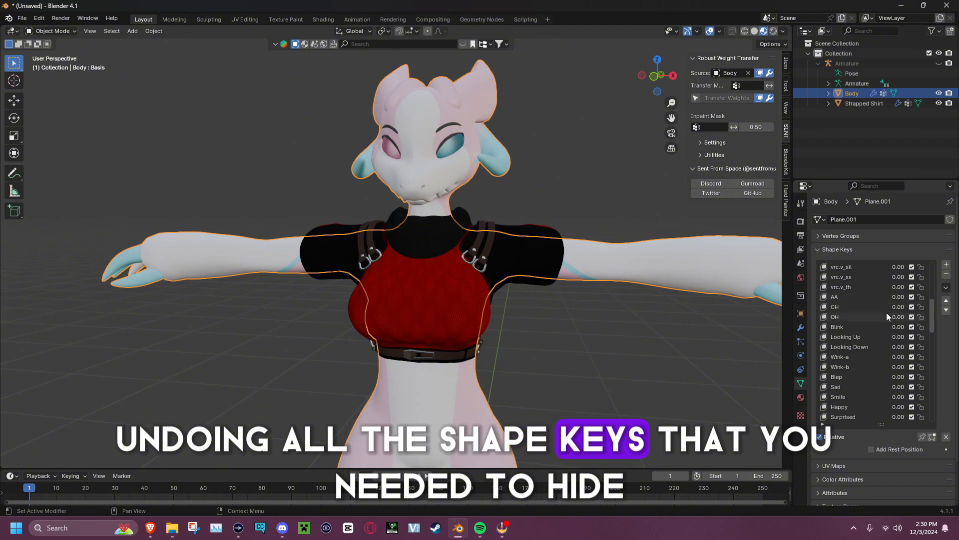
scroll(887, 314, down, 10)
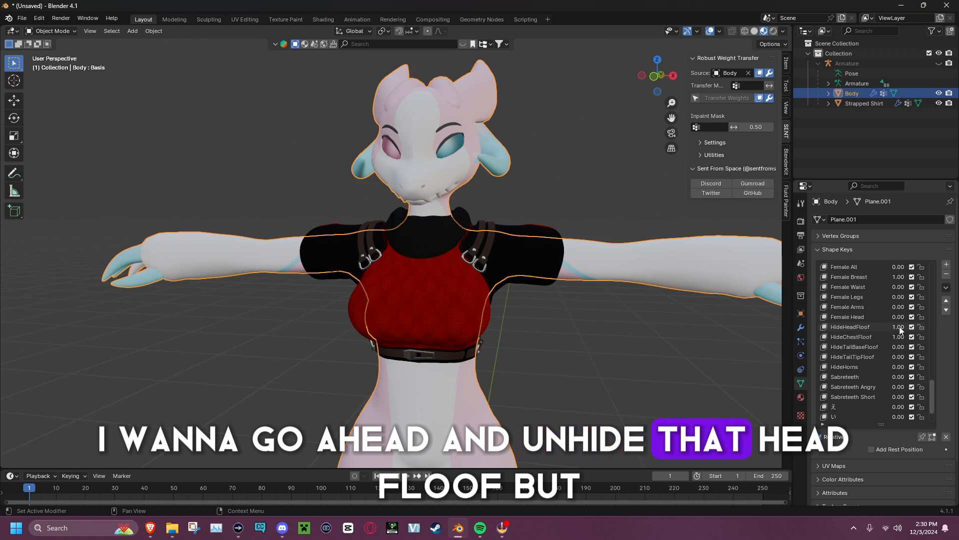
drag(899, 330, 859, 330)
click(569, 192)
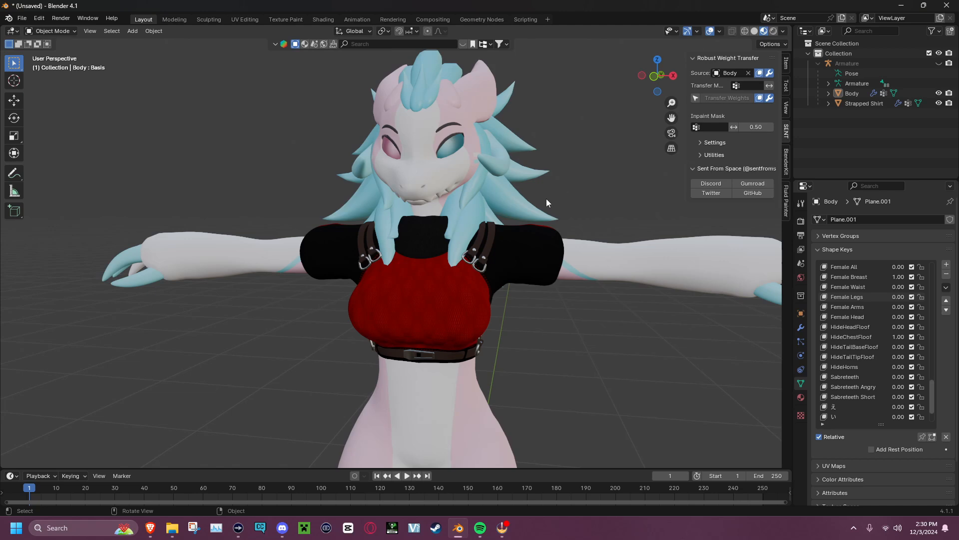
Step: Start an FBX export of the model and choose the Wickerbeast 2 folder as the destination
middle_drag(547, 199, 417, 218)
scroll(388, 200, down, 6)
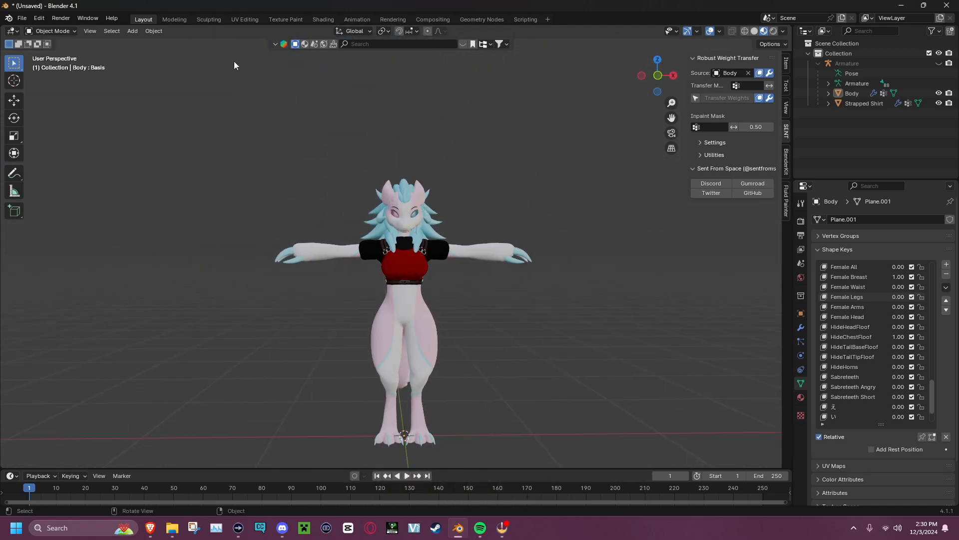
click(23, 18)
mouse_move(54, 172)
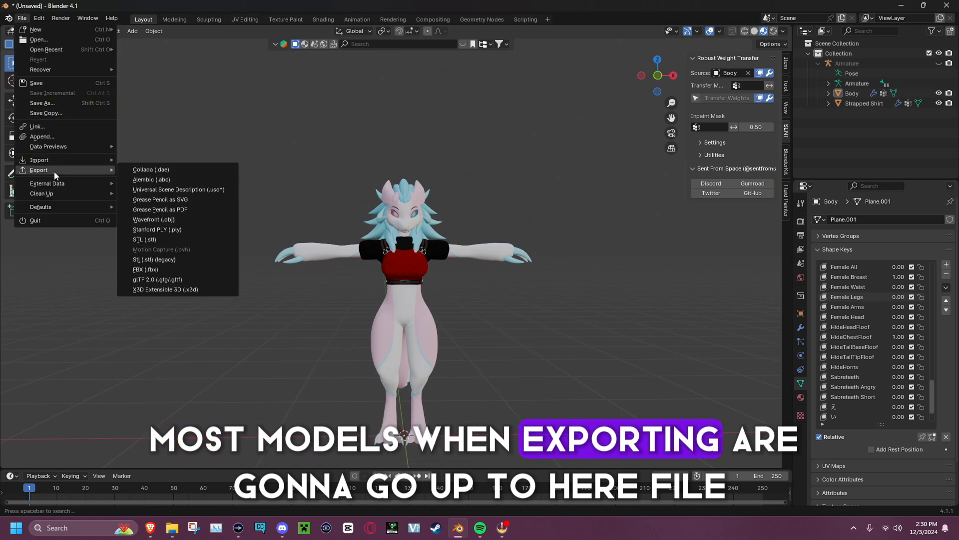
click(157, 270)
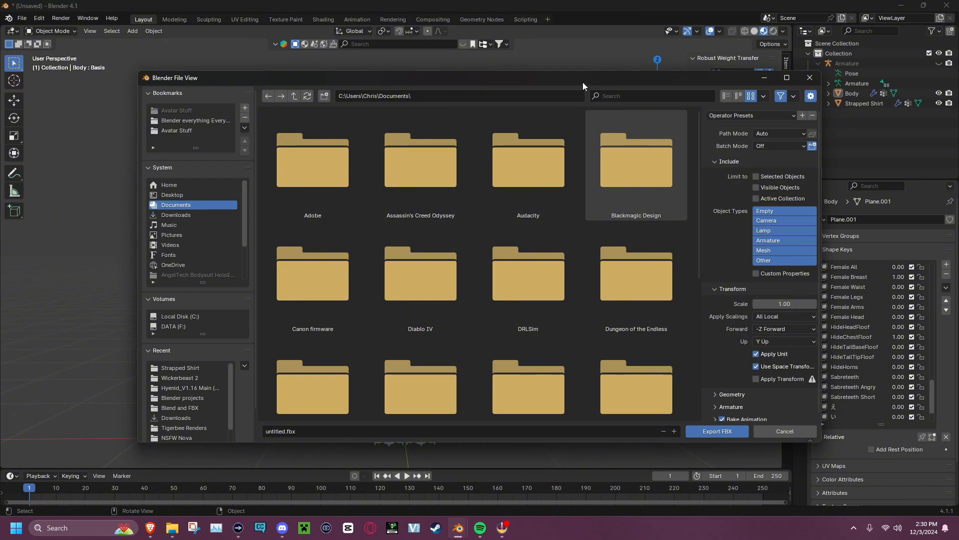
click(188, 378)
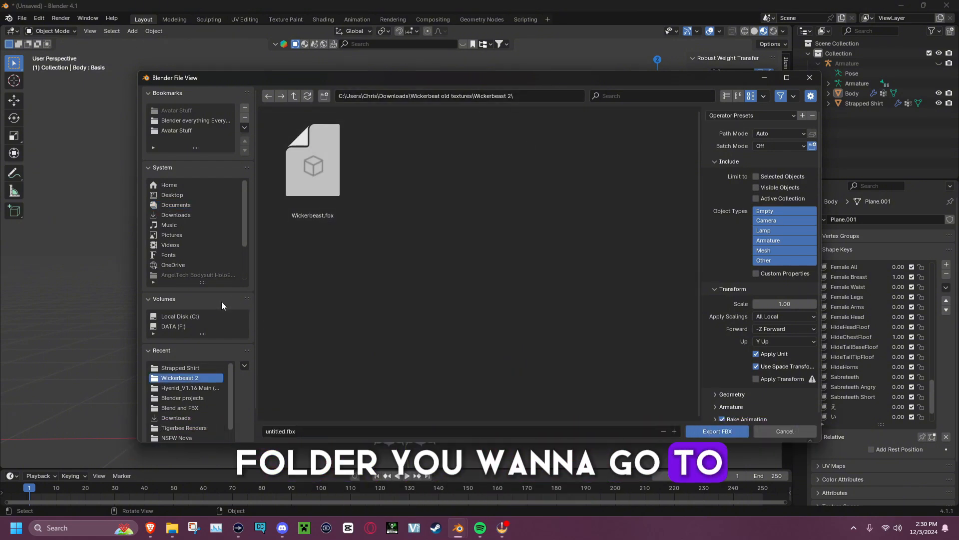
click(158, 350)
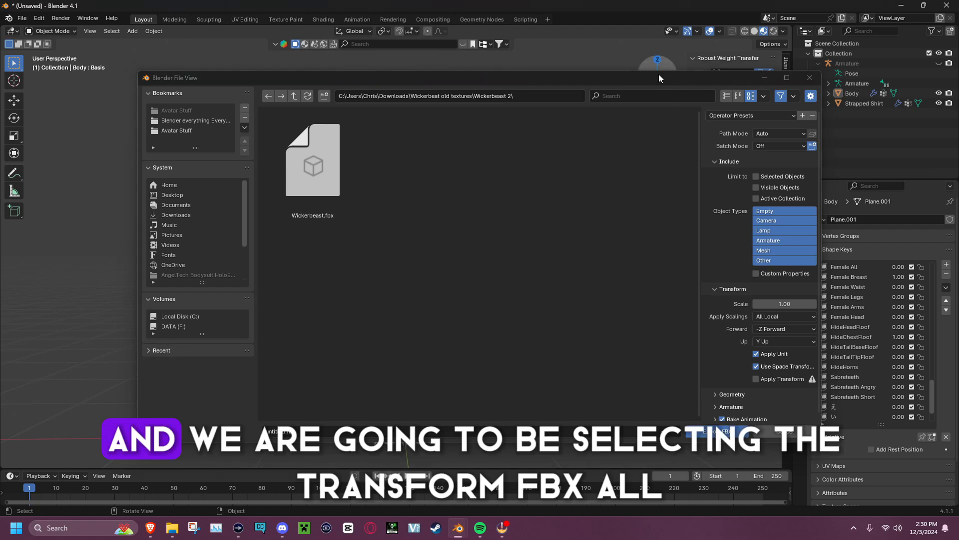
drag(650, 77, 537, 38)
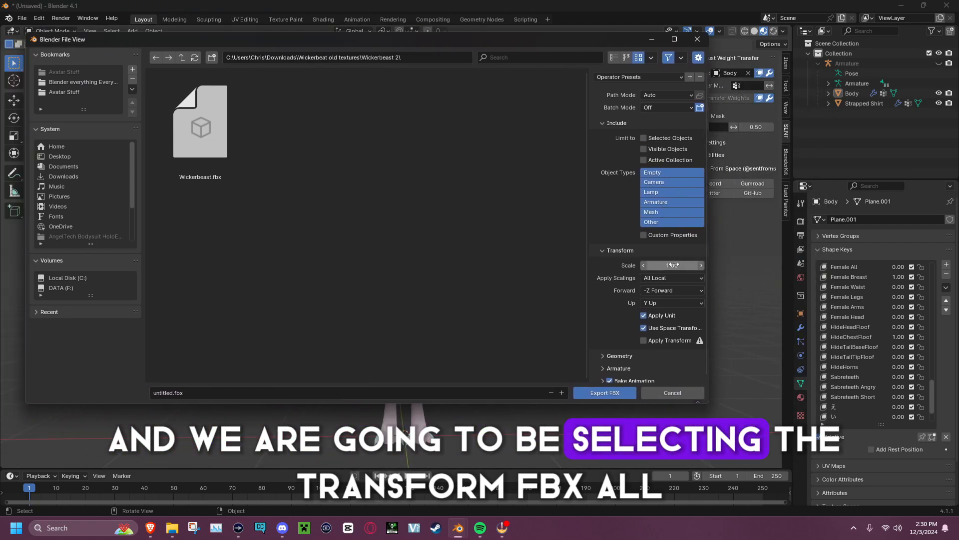
Step: Set the FBX export's Apply Scalings option to FBX All, trying All Local in between
click(641, 278)
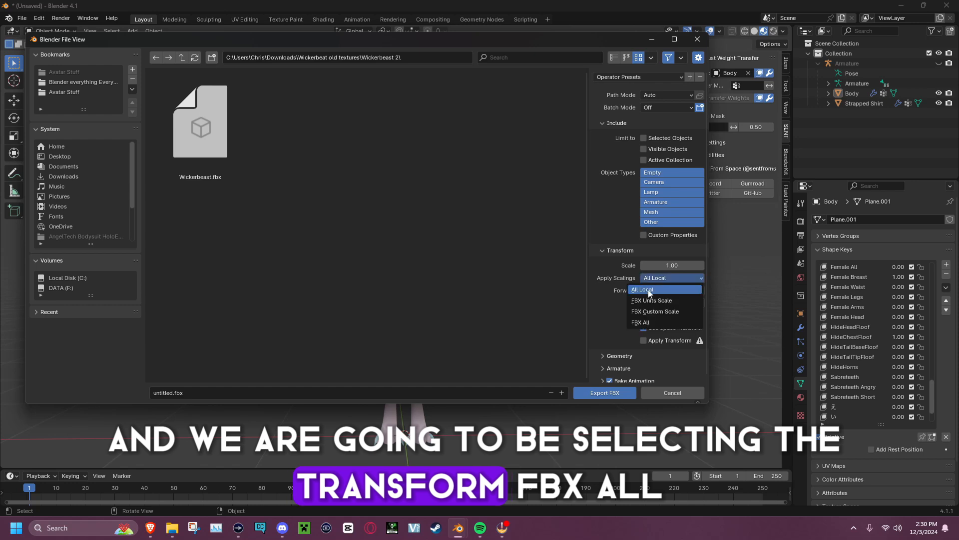
click(637, 322)
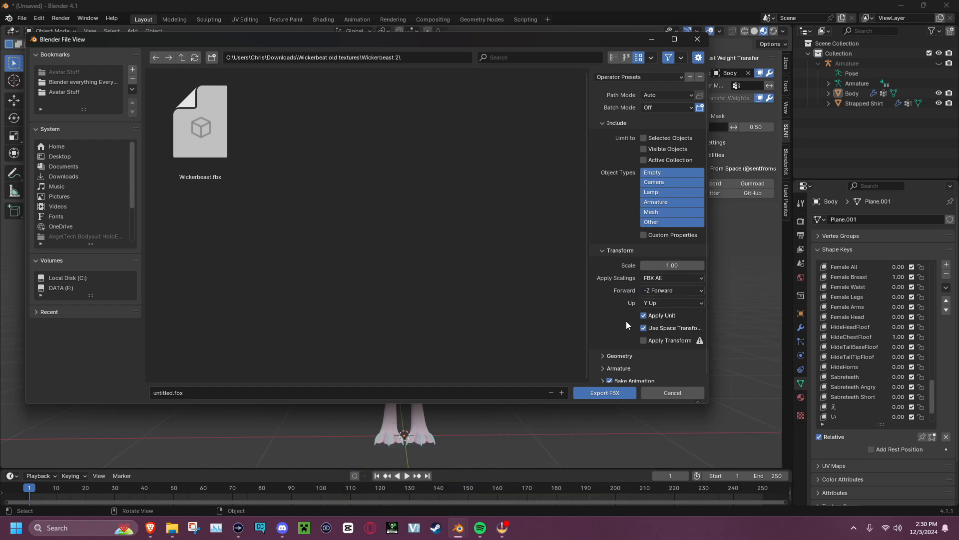
click(655, 279)
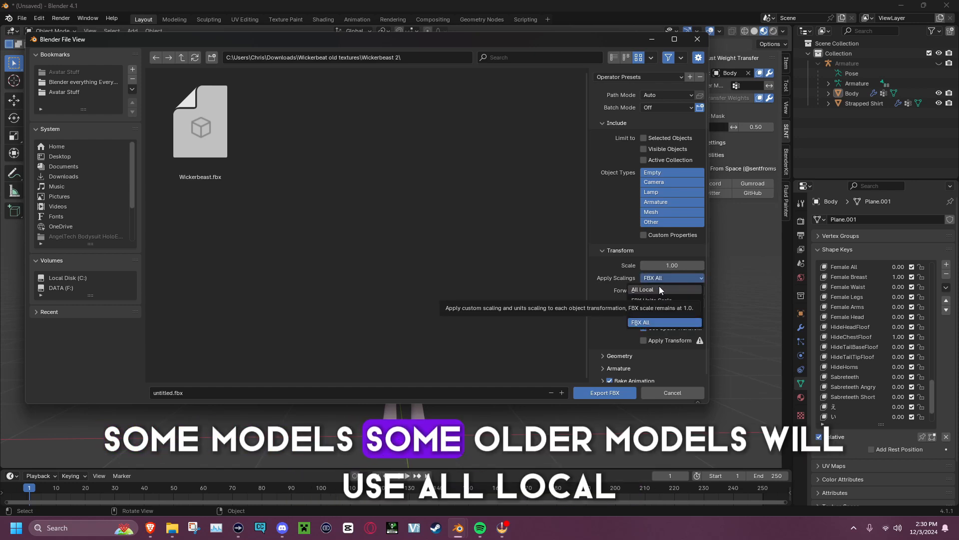
click(660, 289)
click(661, 279)
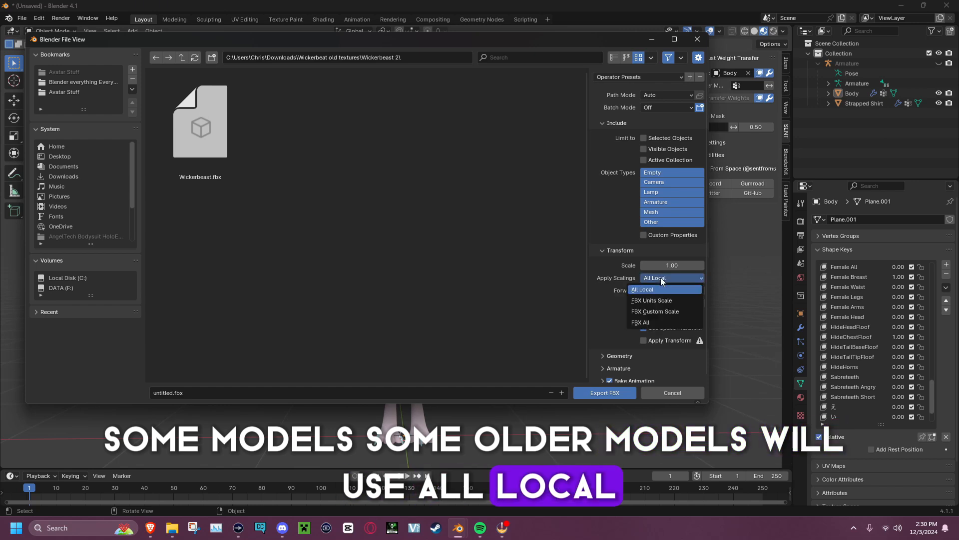
click(661, 321)
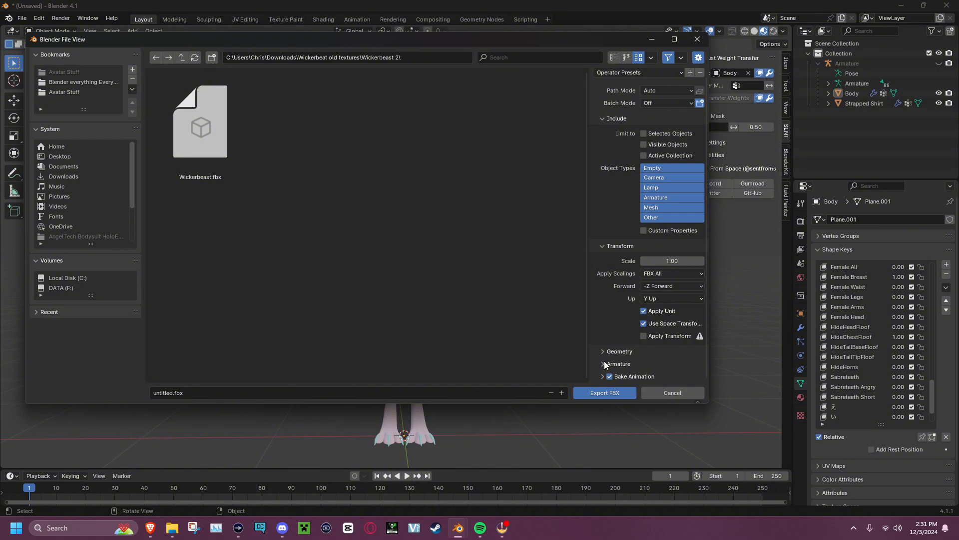
Step: Turn off Add Leaf Bones in the export's armature options, and cancel the export
scroll(610, 338, down, 3)
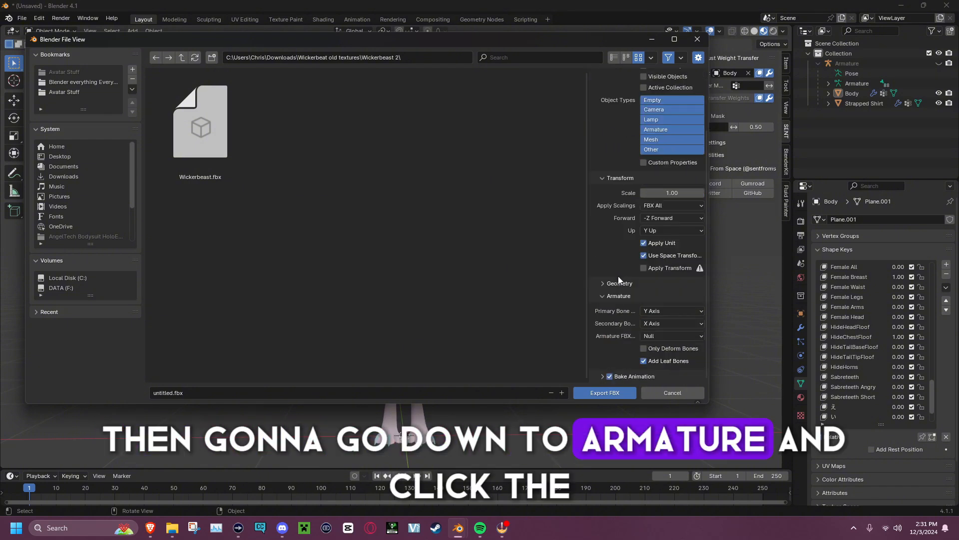
click(644, 360)
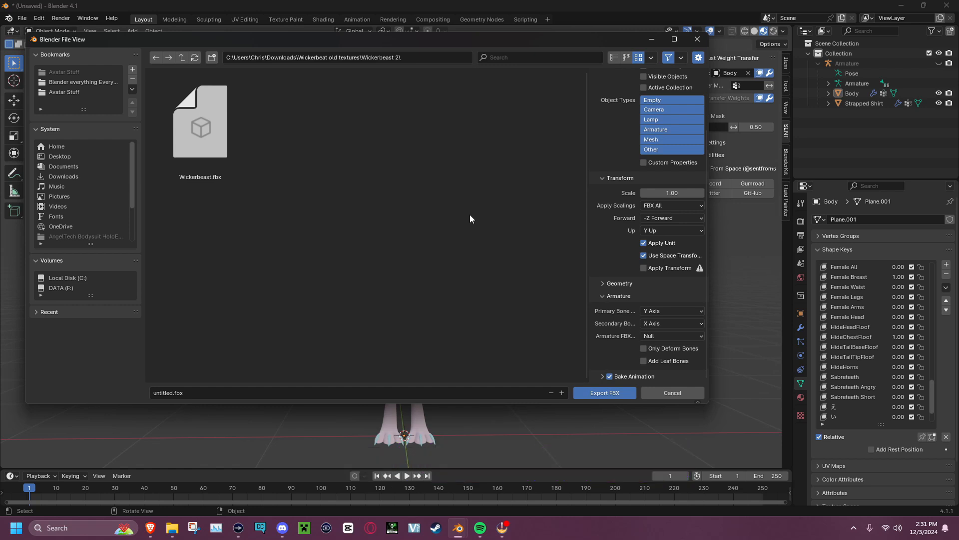
click(672, 393)
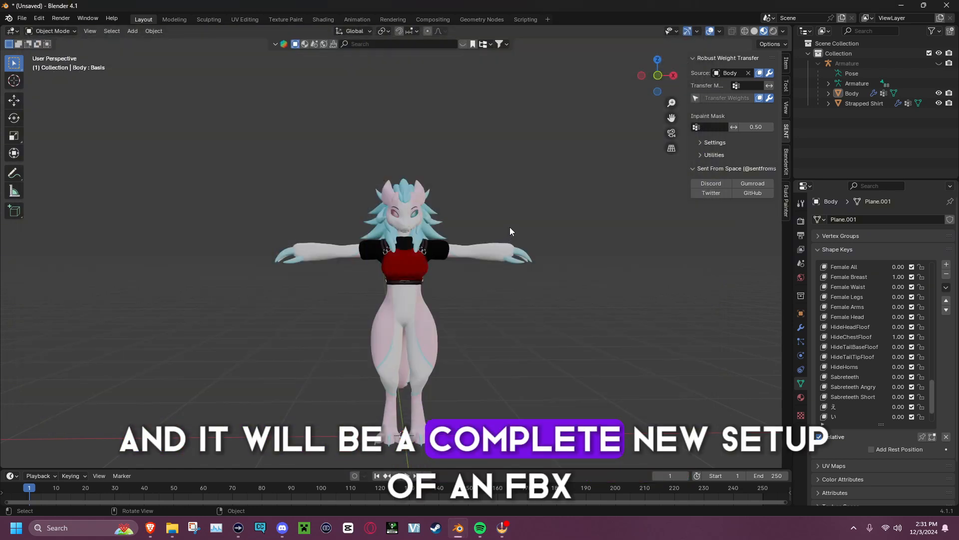
Step: Examine the Wickerbeast wearing the Strapped Shirt from several angles and in front view
middle_drag(384, 206, 326, 204)
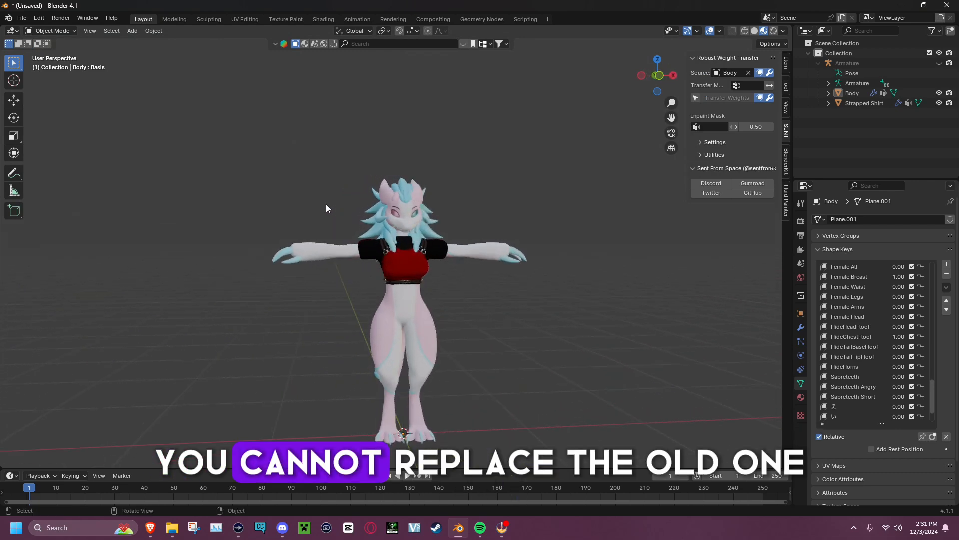
scroll(326, 204, up, 6)
scroll(260, 211, down, 5)
middle_drag(260, 211, 463, 285)
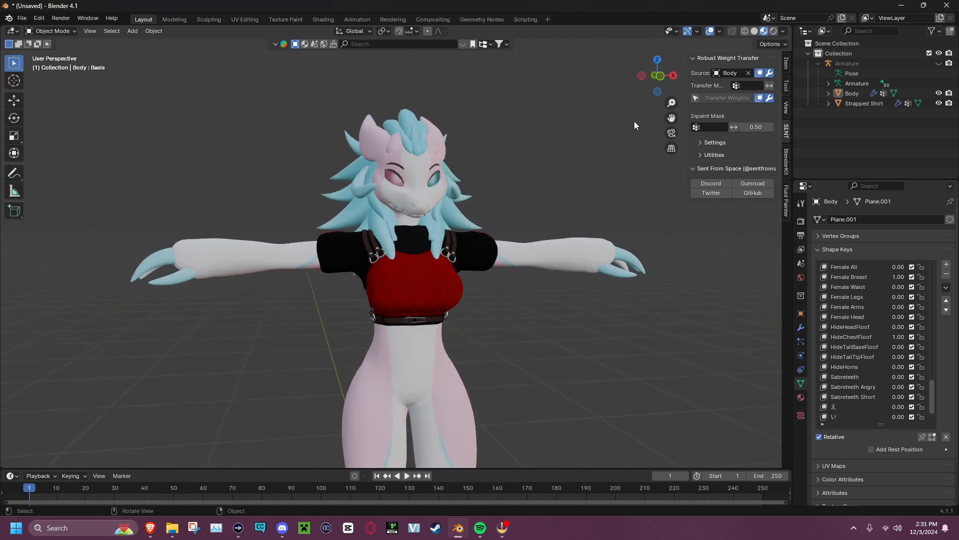
click(662, 76)
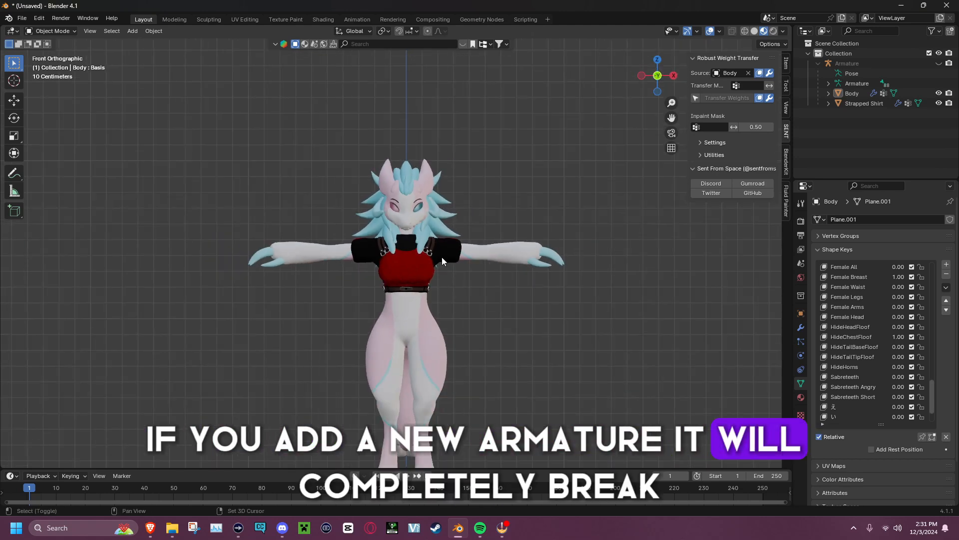
shift+middle_drag(441, 257, 440, 218)
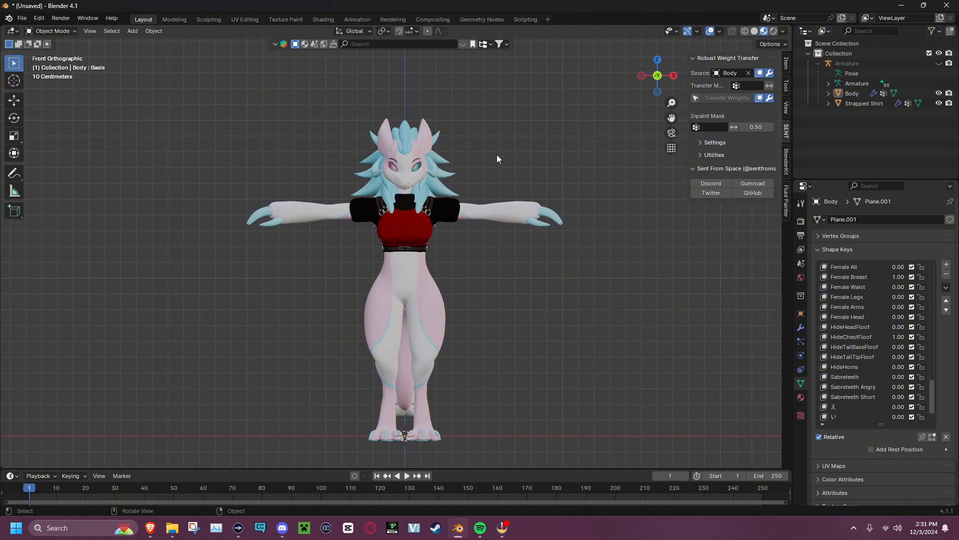
middle_drag(211, 201, 279, 205)
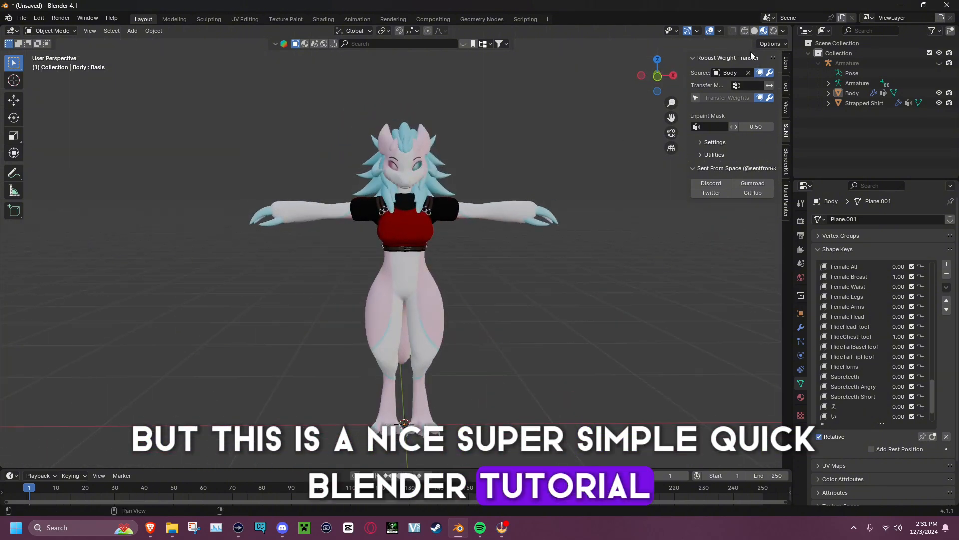
click(658, 77)
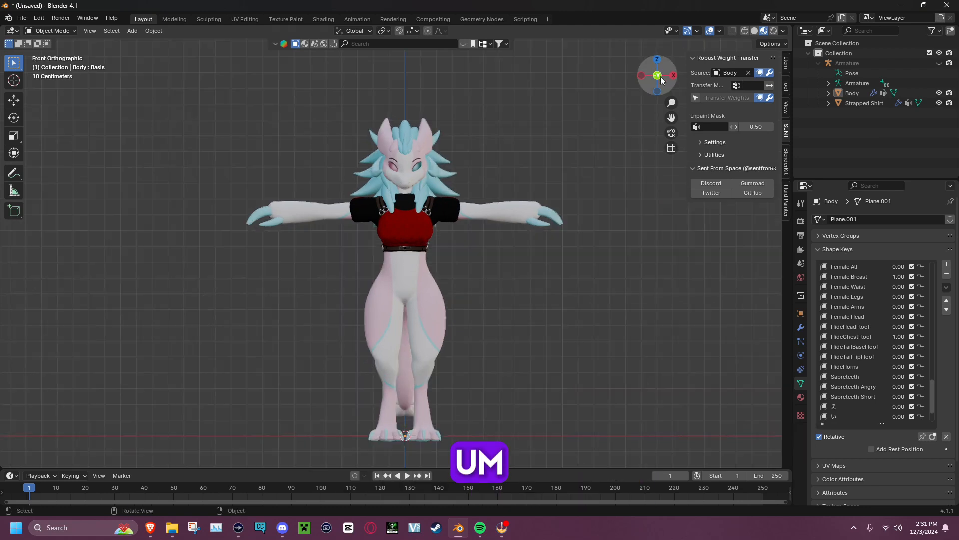
scroll(513, 244, up, 3)
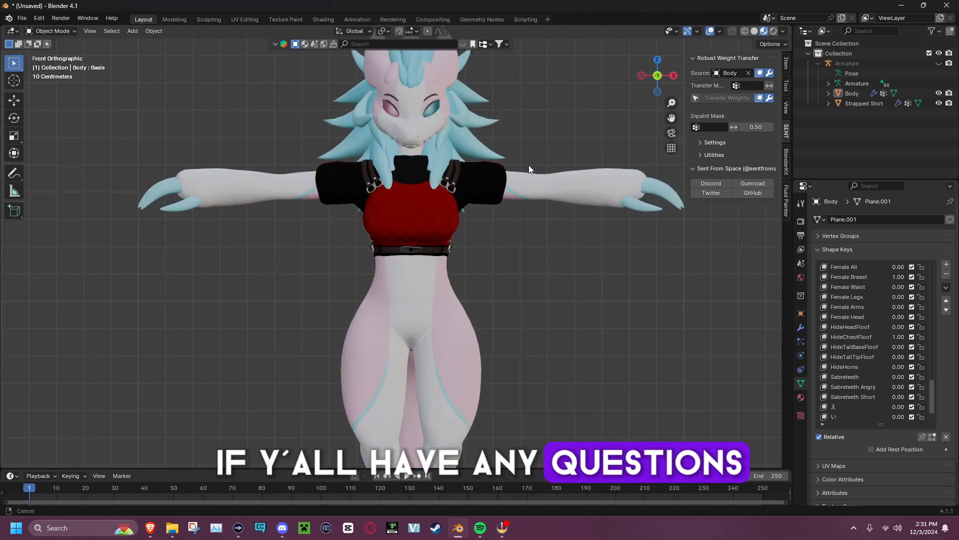
shift+middle_drag(529, 165, 508, 183)
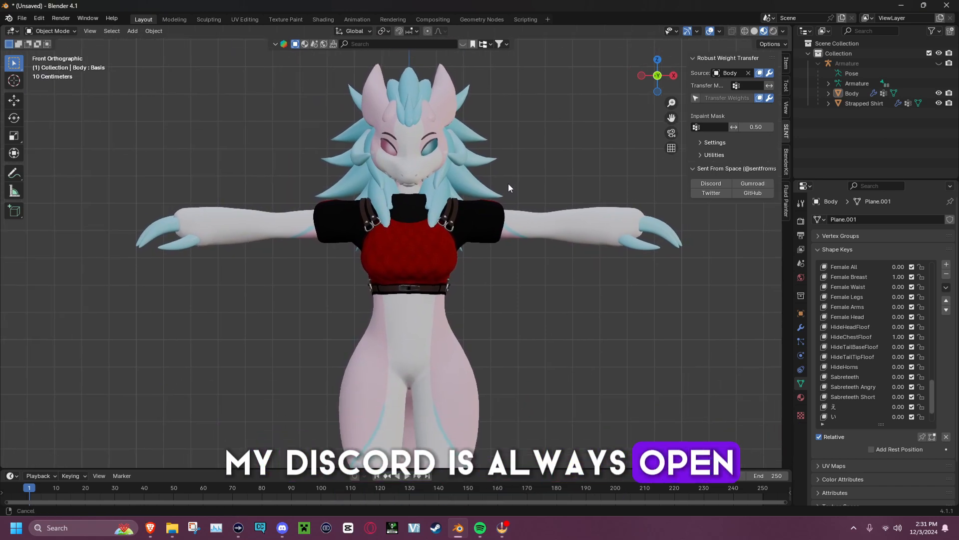
key(KP_5)
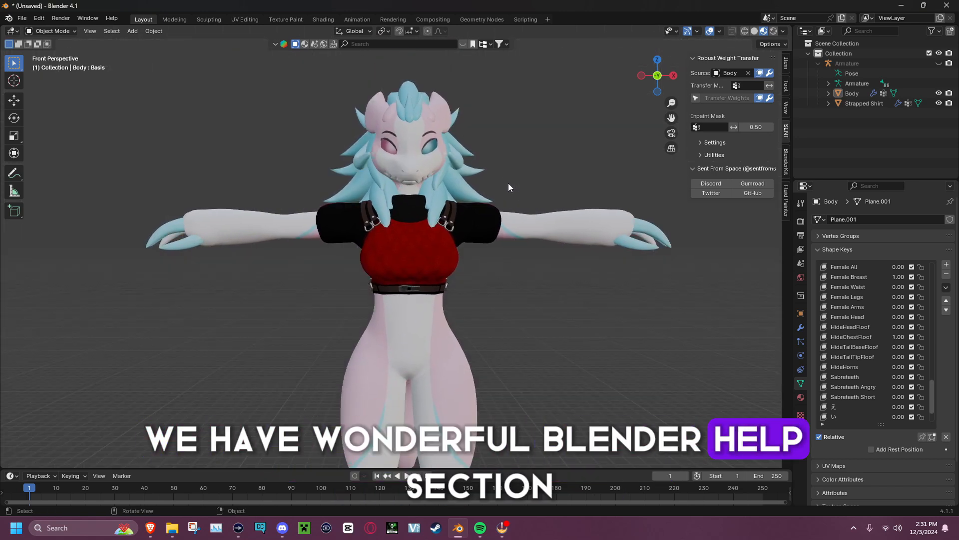
Step: Switch to Discord and open the blender-help channel of the Cutie Kingdom server
click(283, 528)
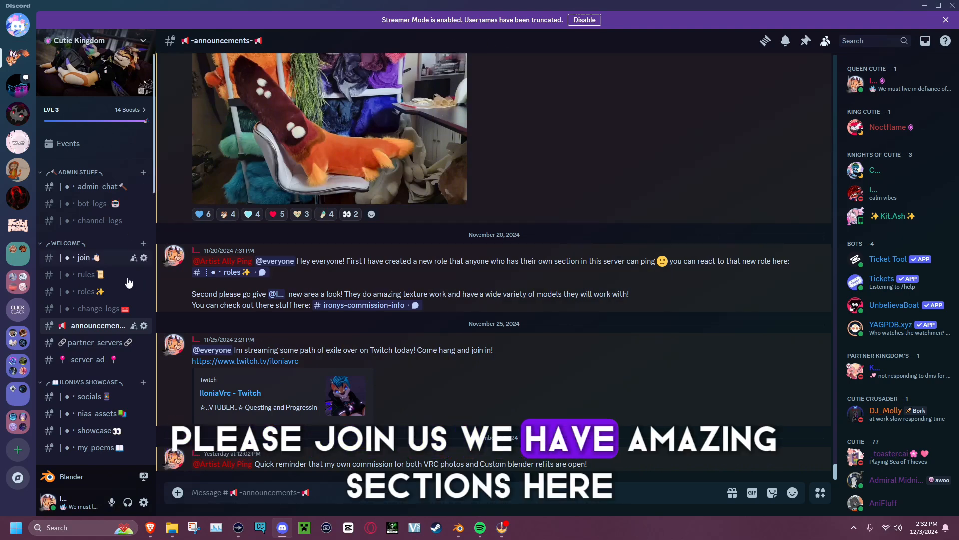
scroll(127, 293, down, 6)
scroll(124, 300, down, 5)
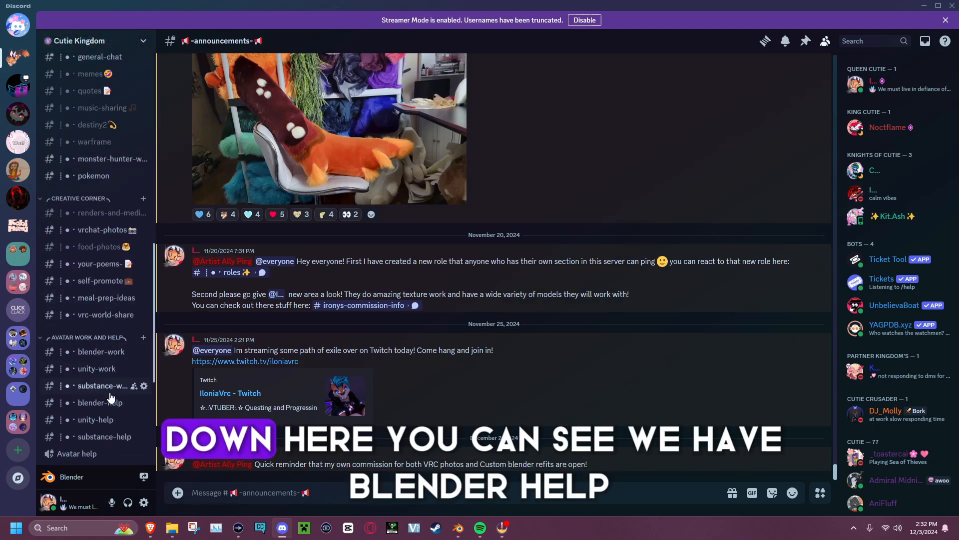
click(100, 403)
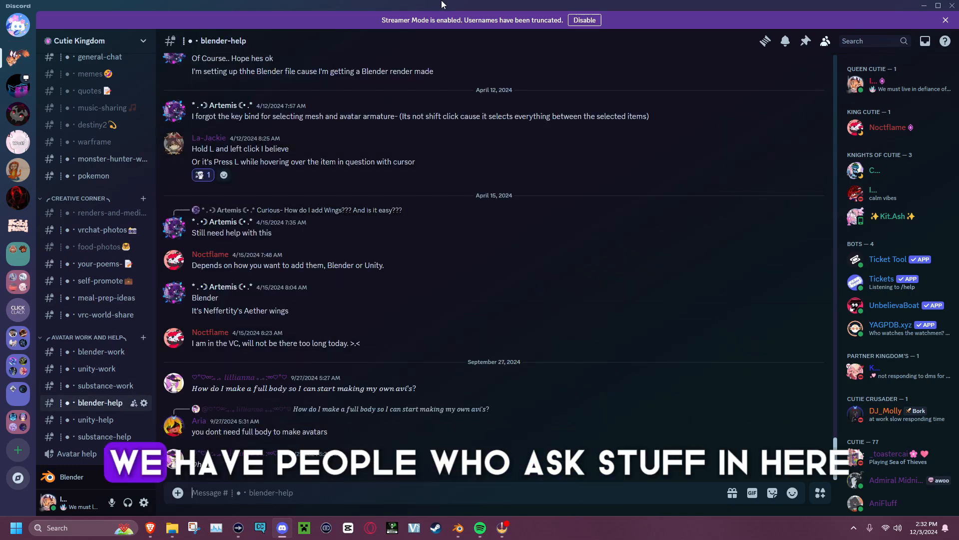
Step: View the pinned messages of the blender-help channel and close them
scroll(125, 250, up, 4)
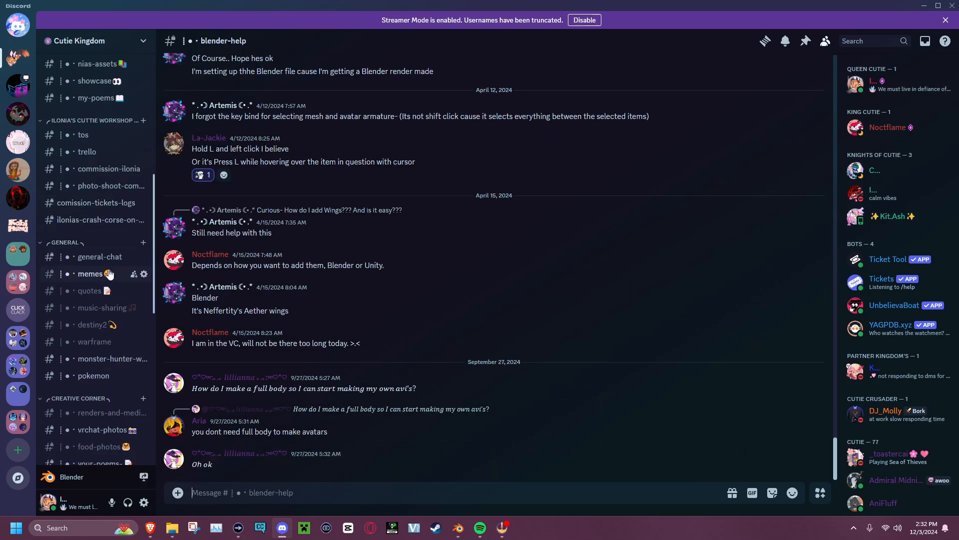
click(806, 41)
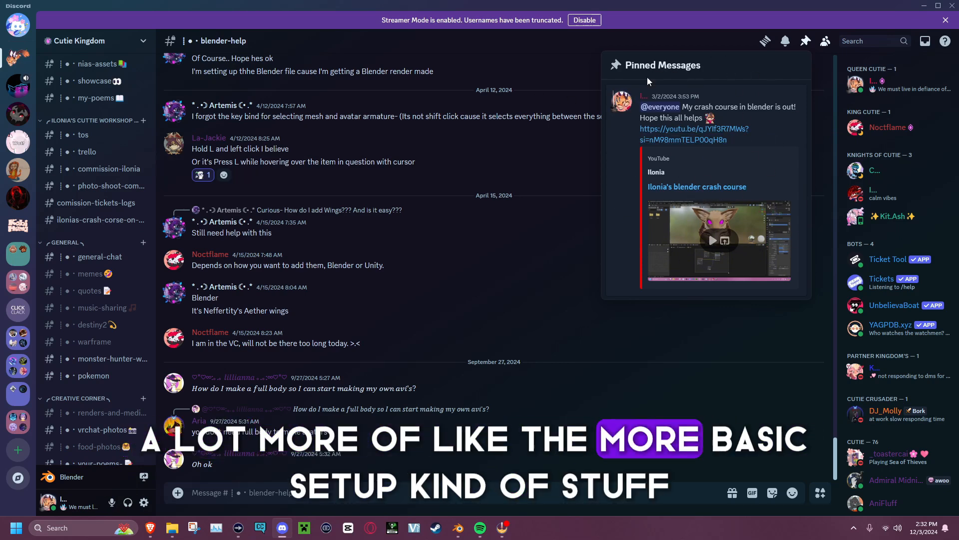
click(589, 83)
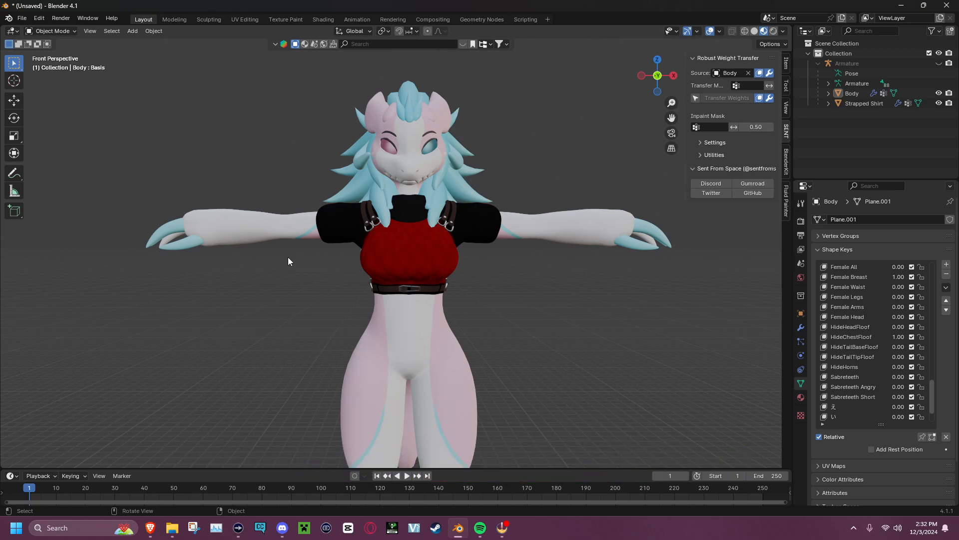
middle_drag(288, 257, 259, 261)
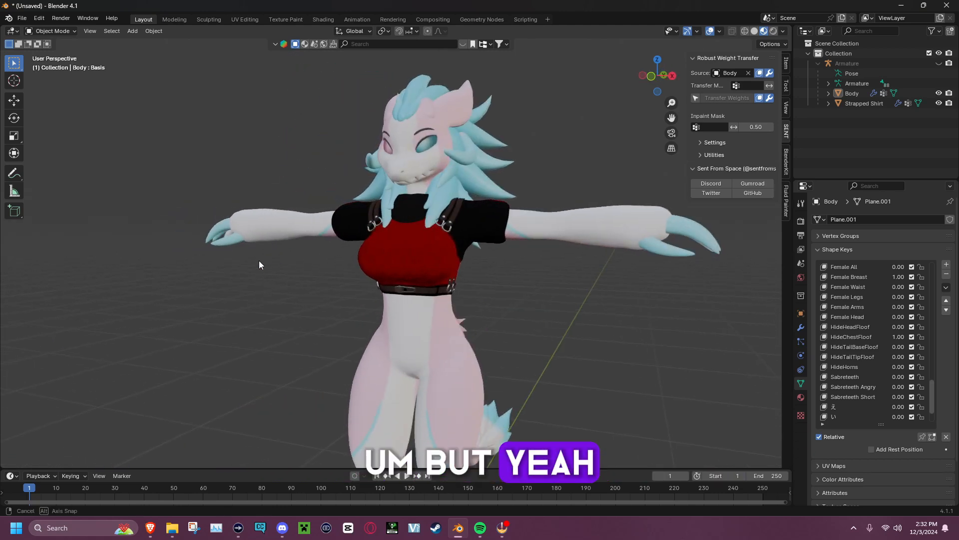